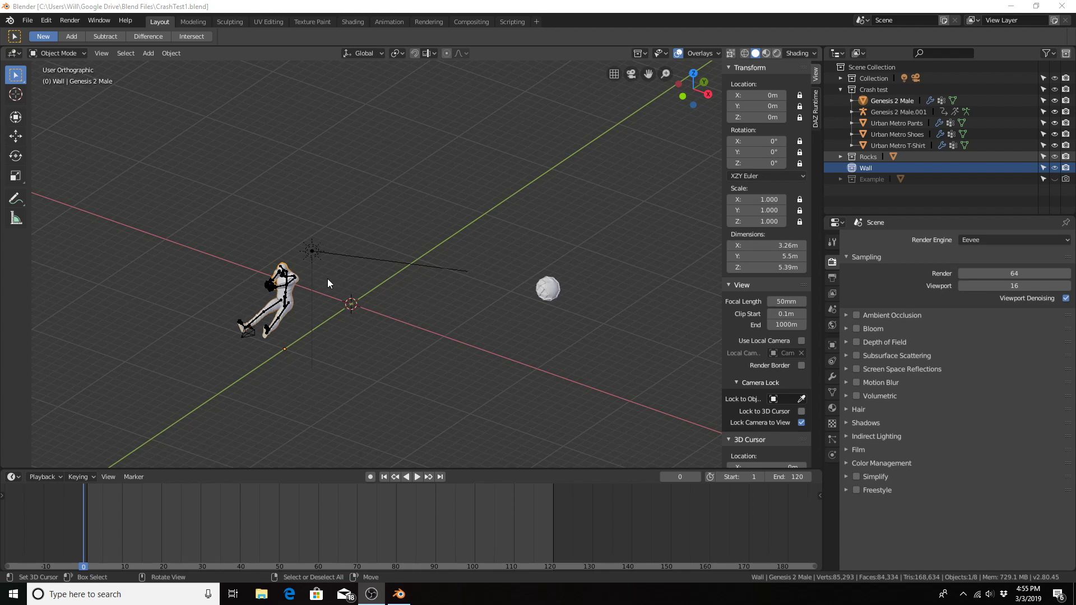
- Select the Icosphere rock, located at about 20.6, 0.82, 7.85 m
mouse_move(362, 241)
middle_down()
mouse_move(367, 296)
mouse_move(350, 283)
middle_up()
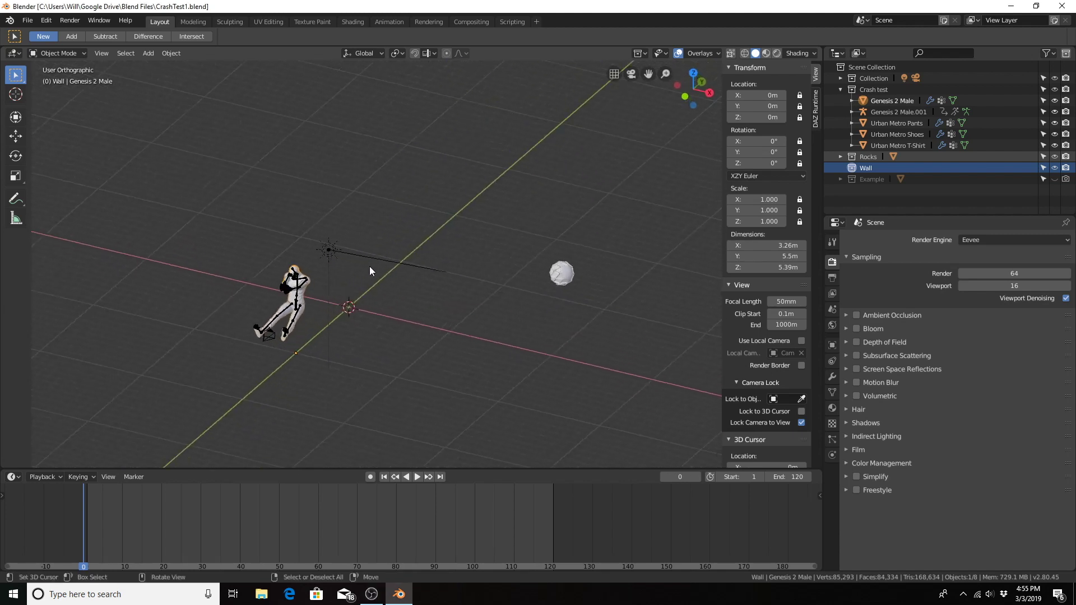
middle_drag(283, 326, 552, 270)
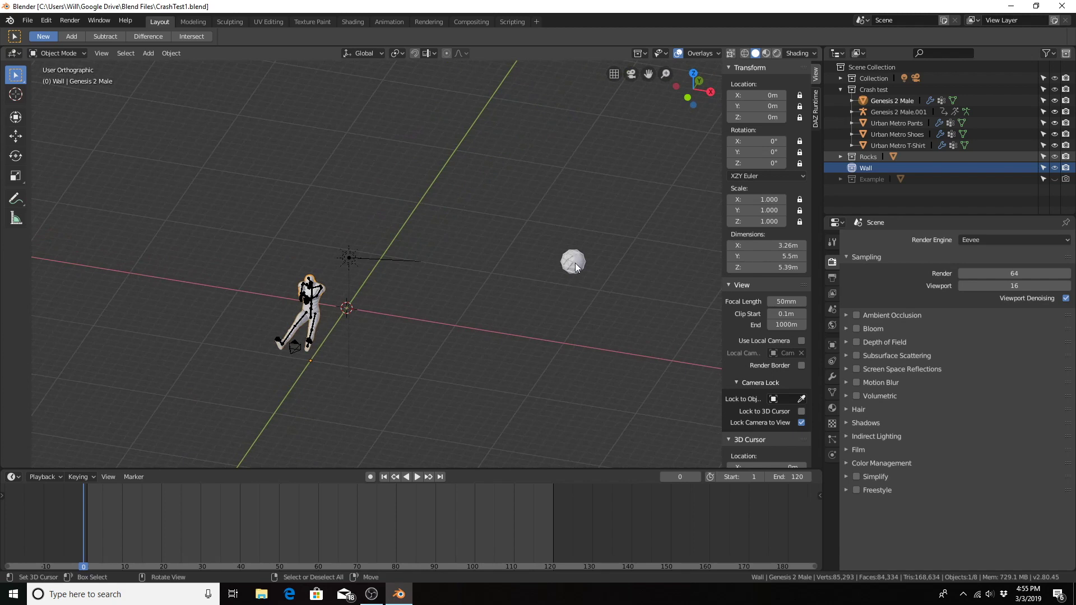
mouse_move(578, 266)
middle_down()
mouse_move(469, 256)
mouse_move(417, 299)
middle_up()
scroll(416, 299, up, 4)
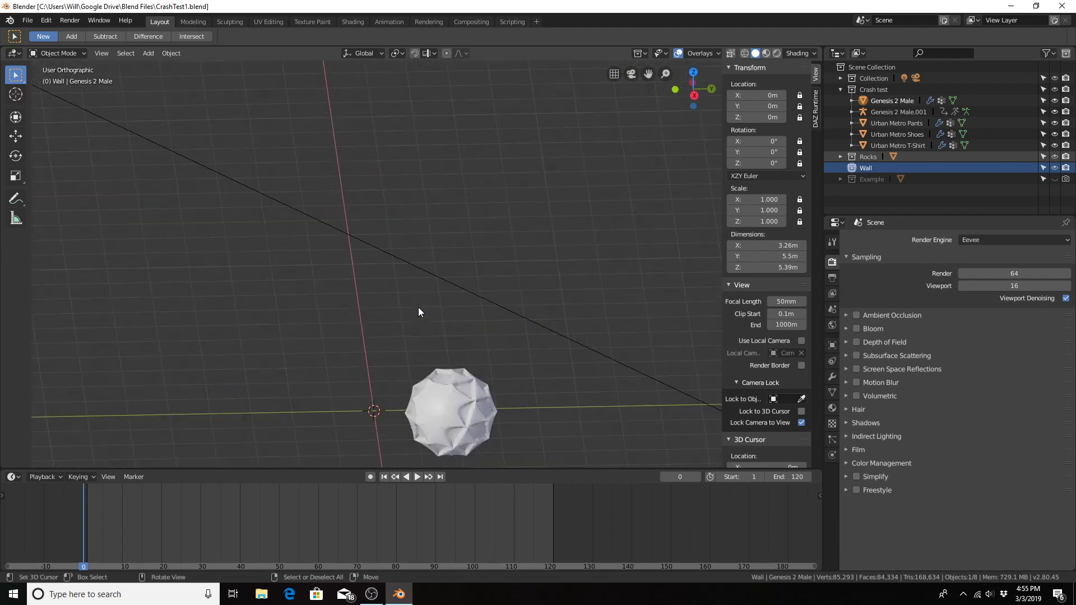
middle_drag(429, 348, 435, 343)
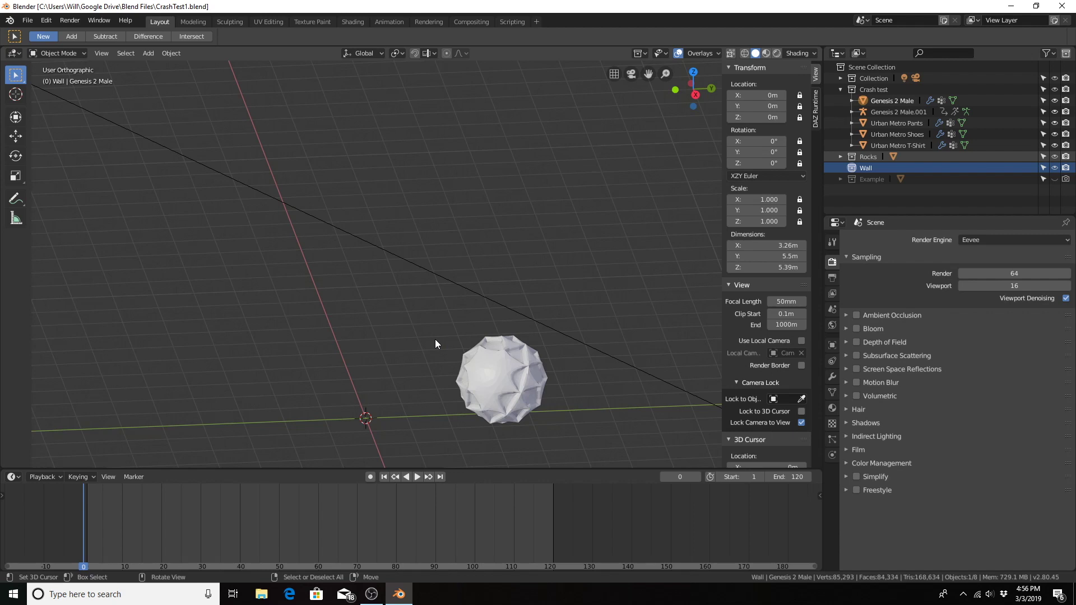
scroll(483, 274, down, 2)
scroll(409, 281, down, 1)
scroll(407, 280, down, 2)
middle_drag(386, 273, 460, 269)
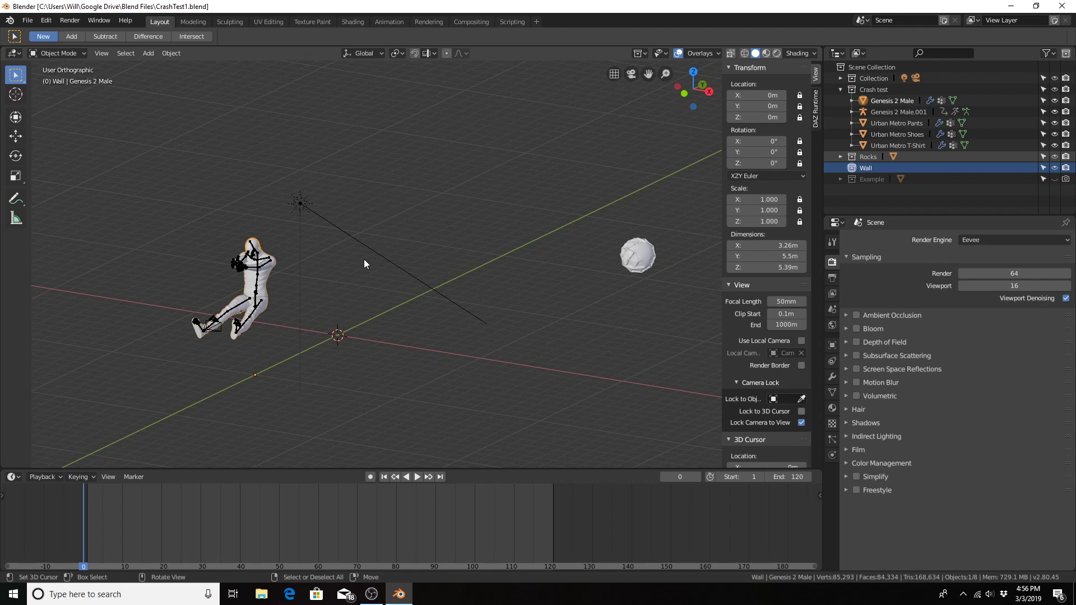
mouse_move(366, 268)
middle_down()
mouse_move(359, 294)
mouse_move(365, 288)
middle_up()
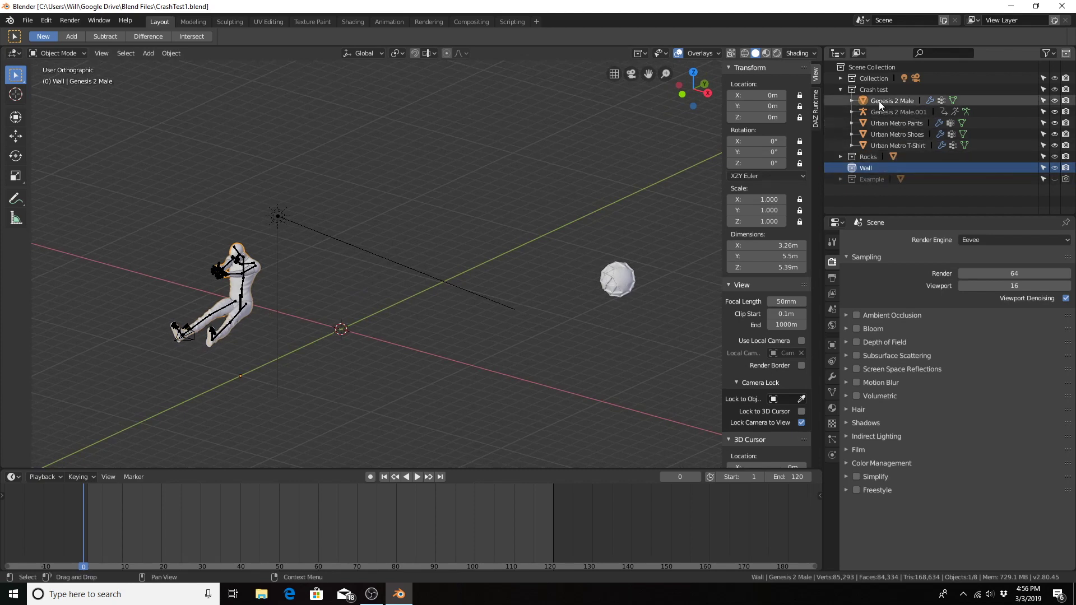
click(619, 280)
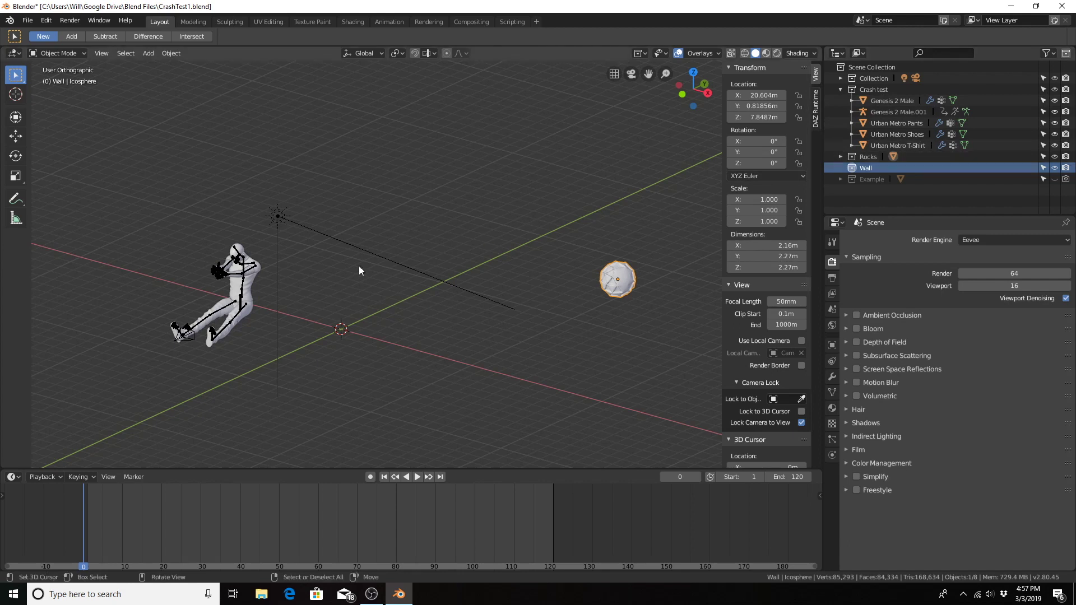
- Add Plane.001 to the Wall collection and scale it by 10 to 20 m square
mouse_move(346, 269)
middle_down()
mouse_move(388, 288)
mouse_move(367, 279)
middle_up()
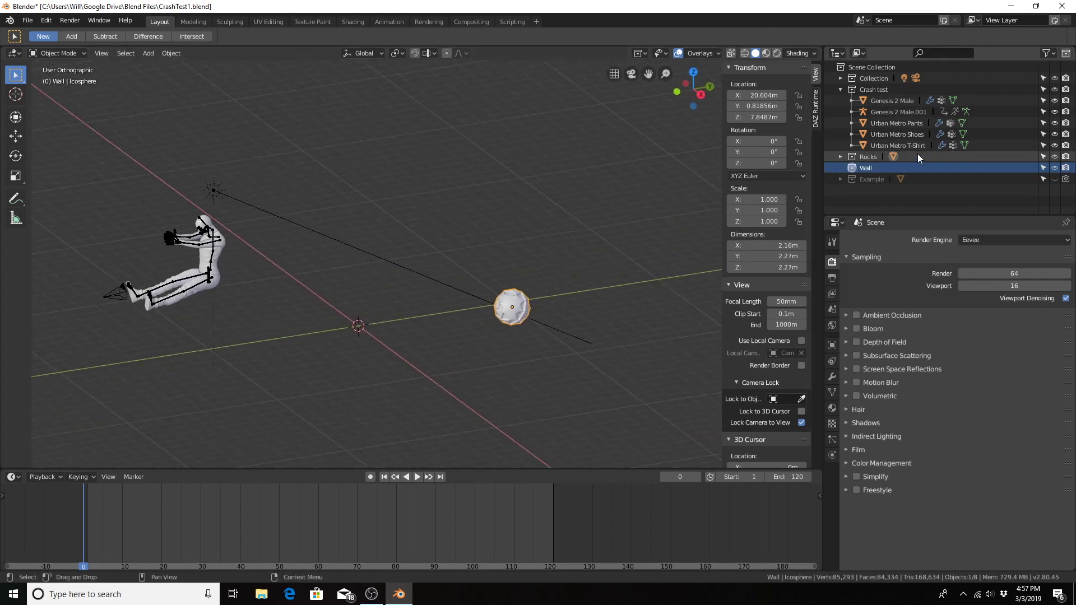
middle_drag(442, 247, 426, 260)
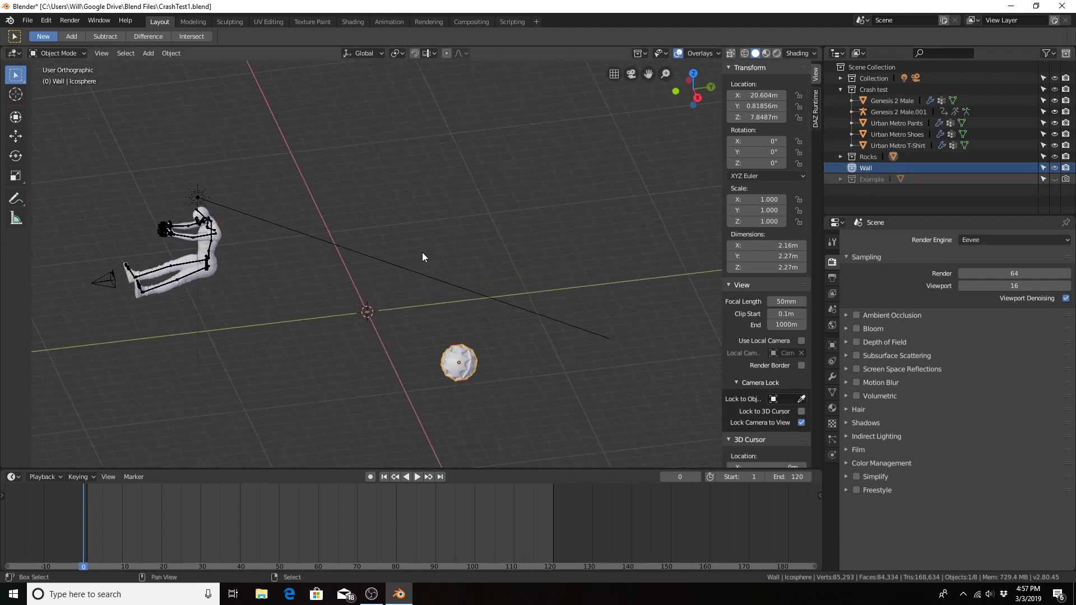
key(shift+a)
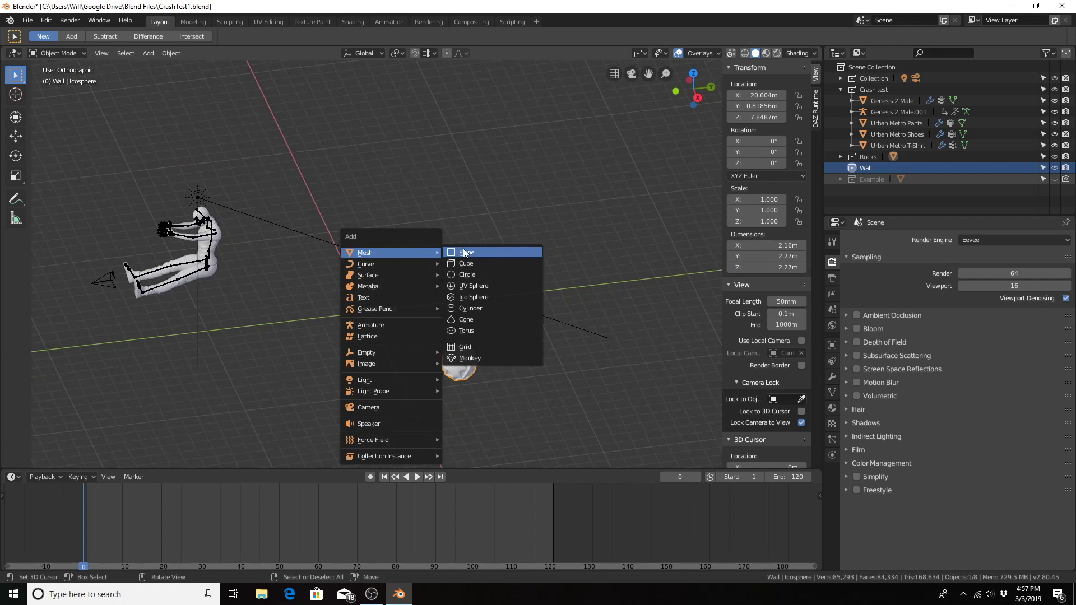
click(465, 250)
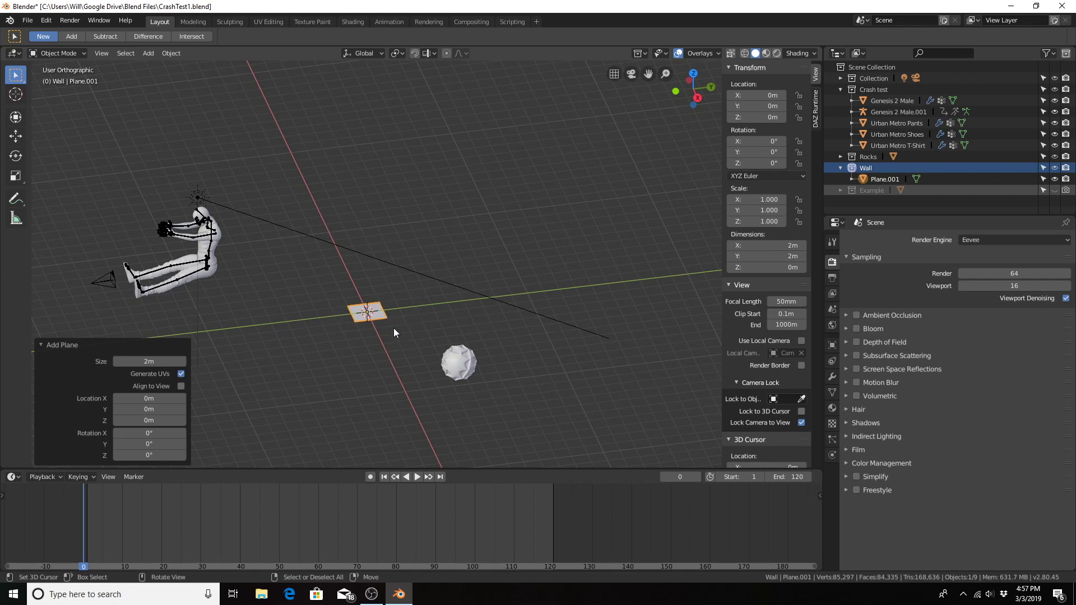
middle_drag(393, 332, 389, 313)
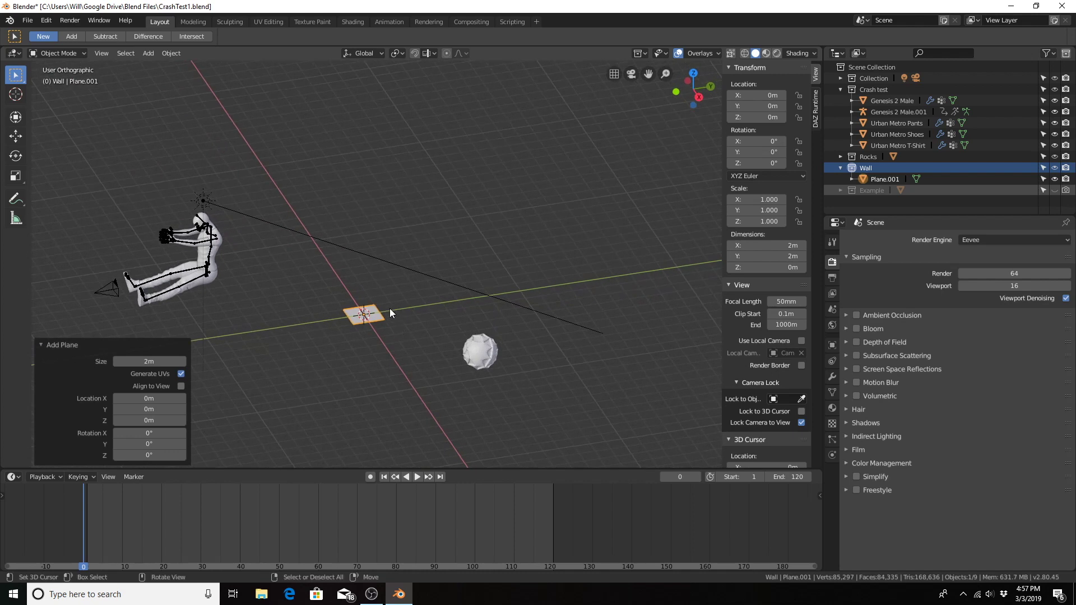
text(s)
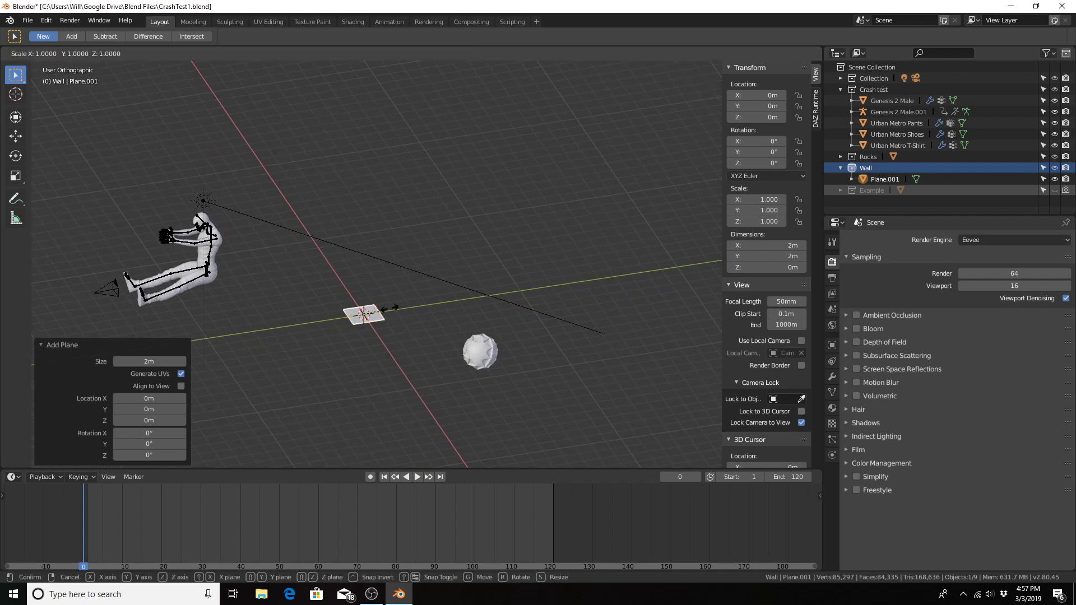
text(10)
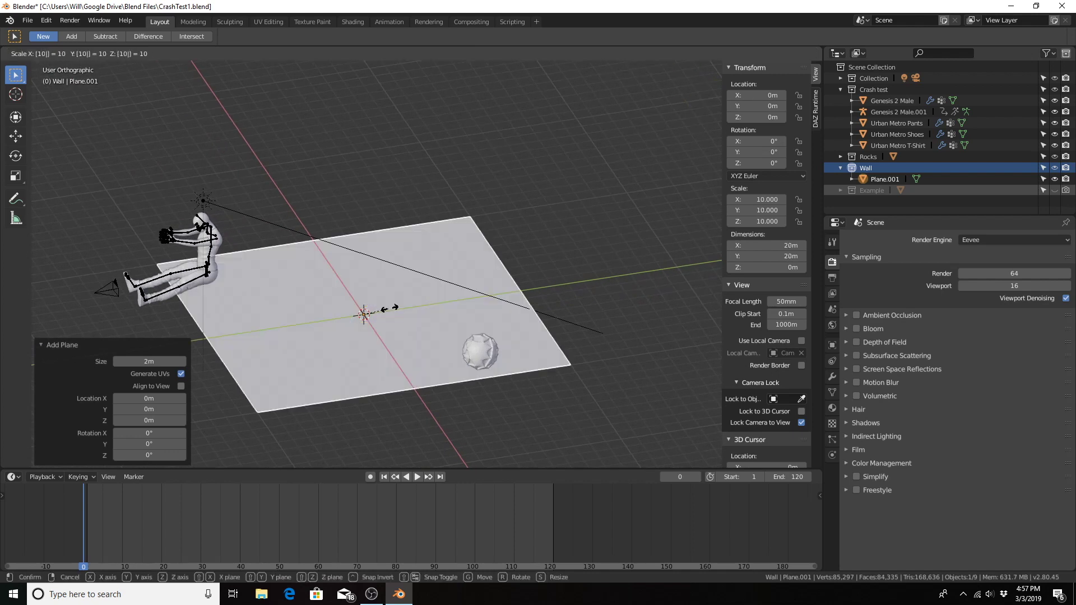
key(Return)
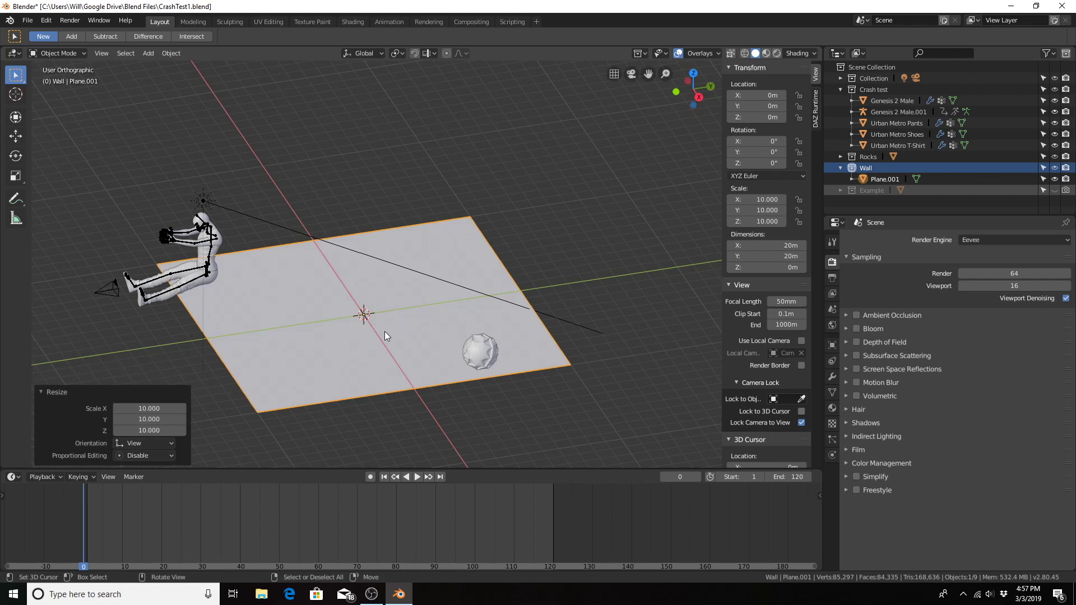
- Rotate the plane 90° on X and raise it 10 m along Z
middle_drag(386, 360, 384, 343)
text(rx)
text(90)
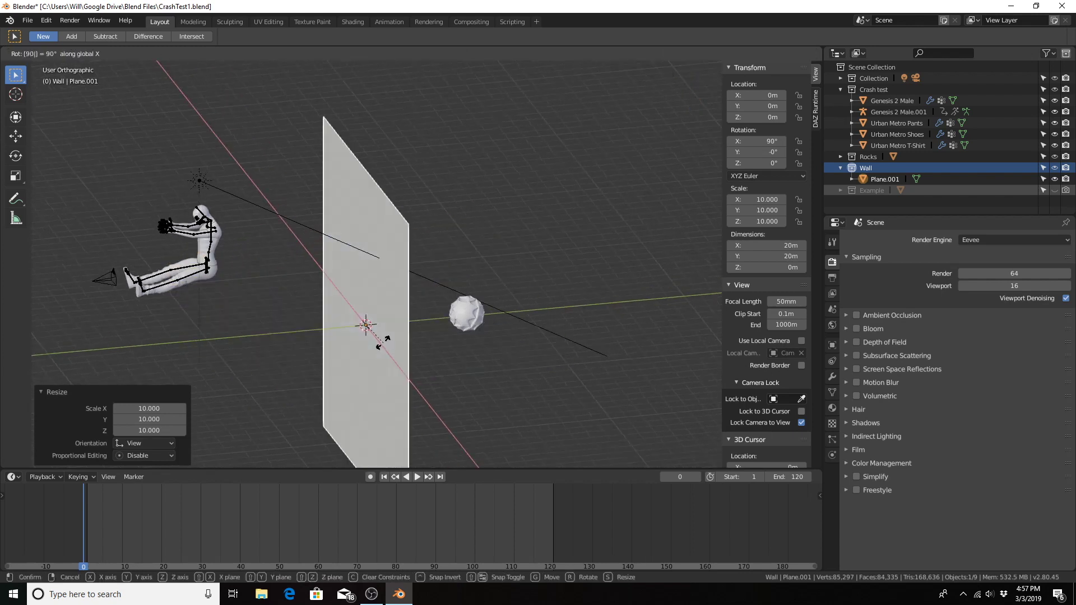
key(Return)
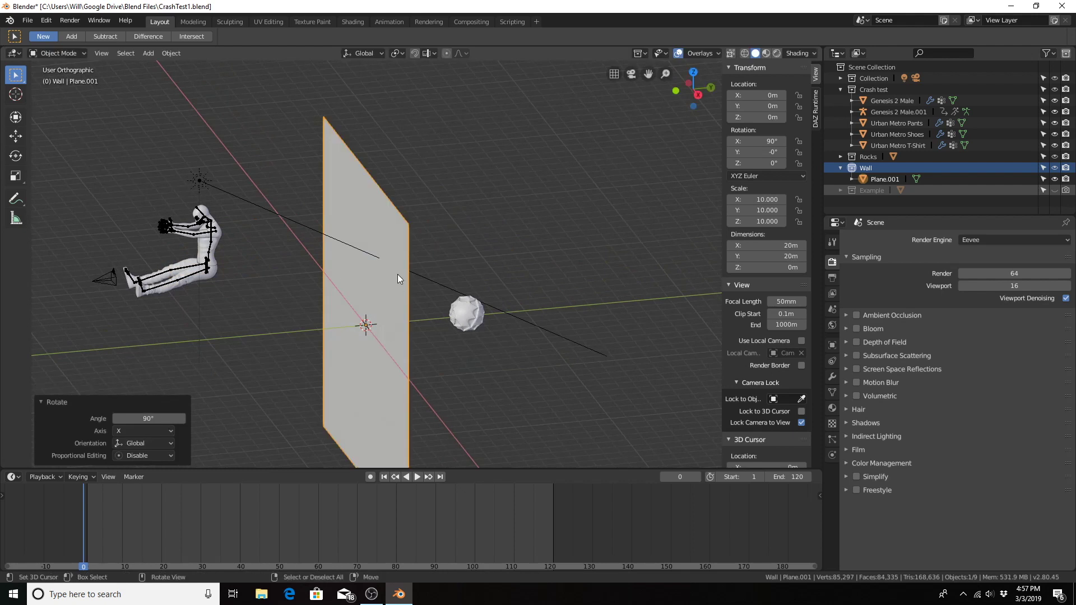
middle_drag(337, 322, 407, 308)
key(g)
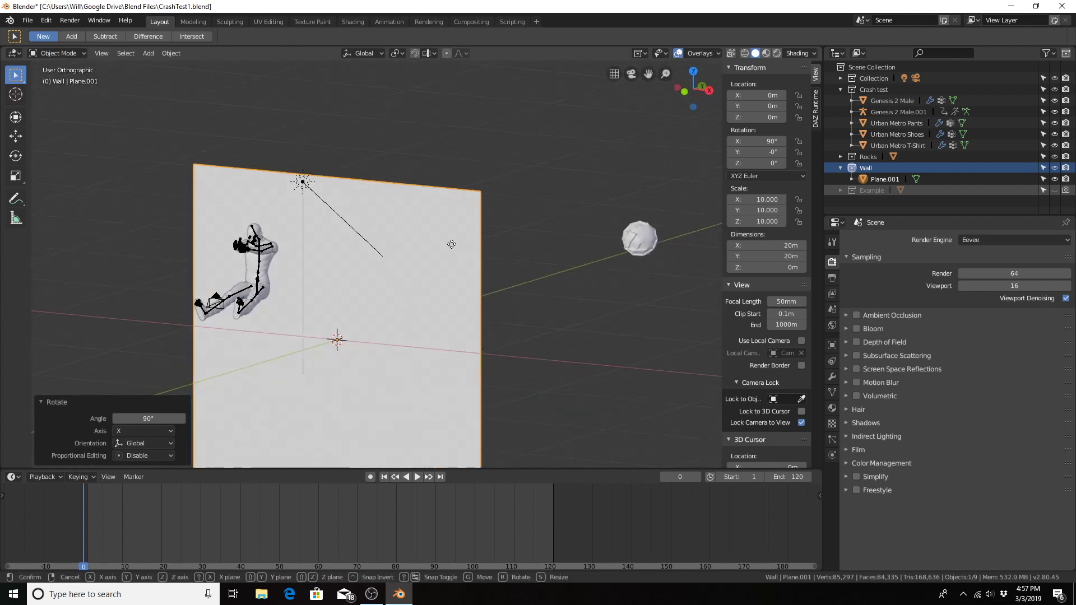
key(z)
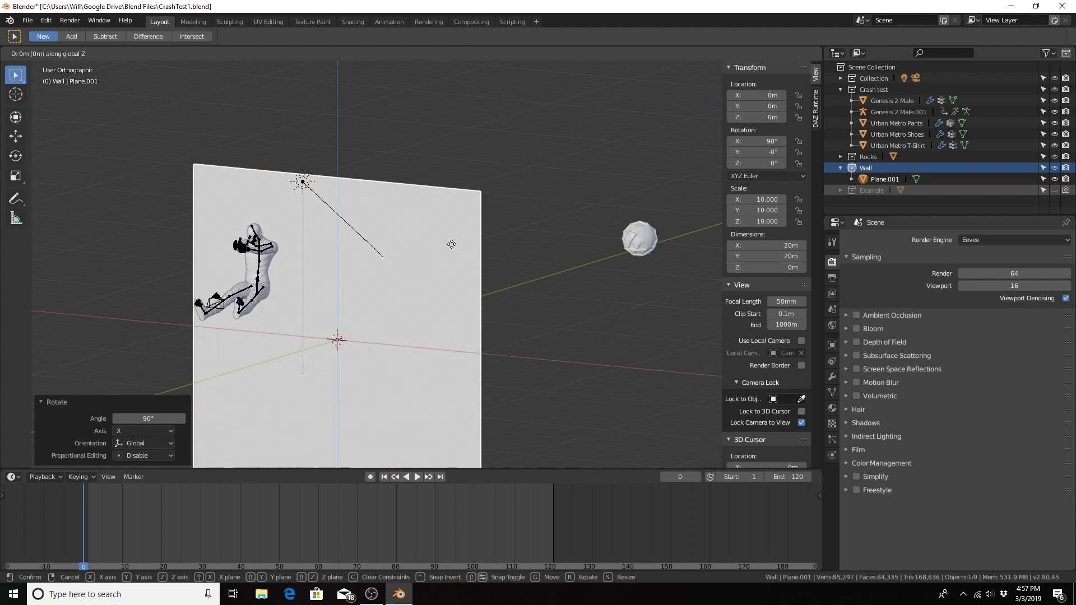
text(10m)
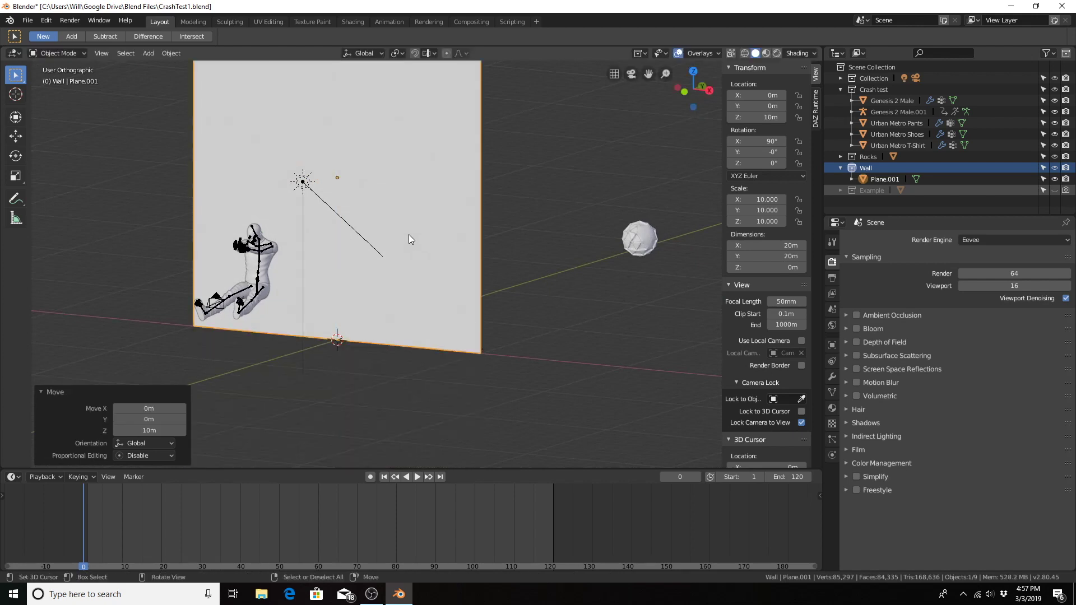
- Apply rotation and scale to the wall plane
key(ctrl+a)
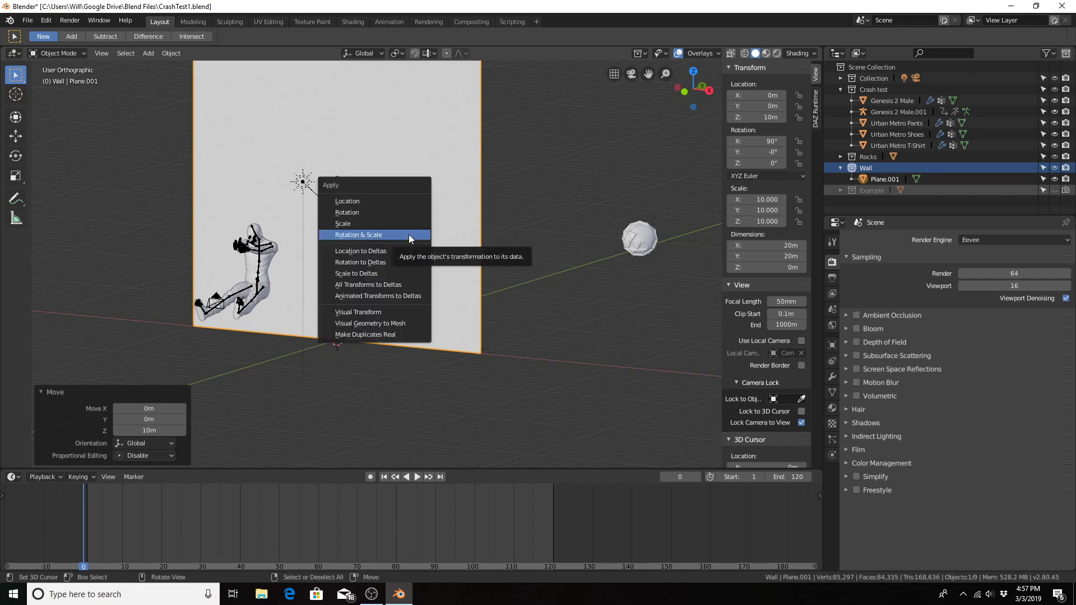
click(408, 234)
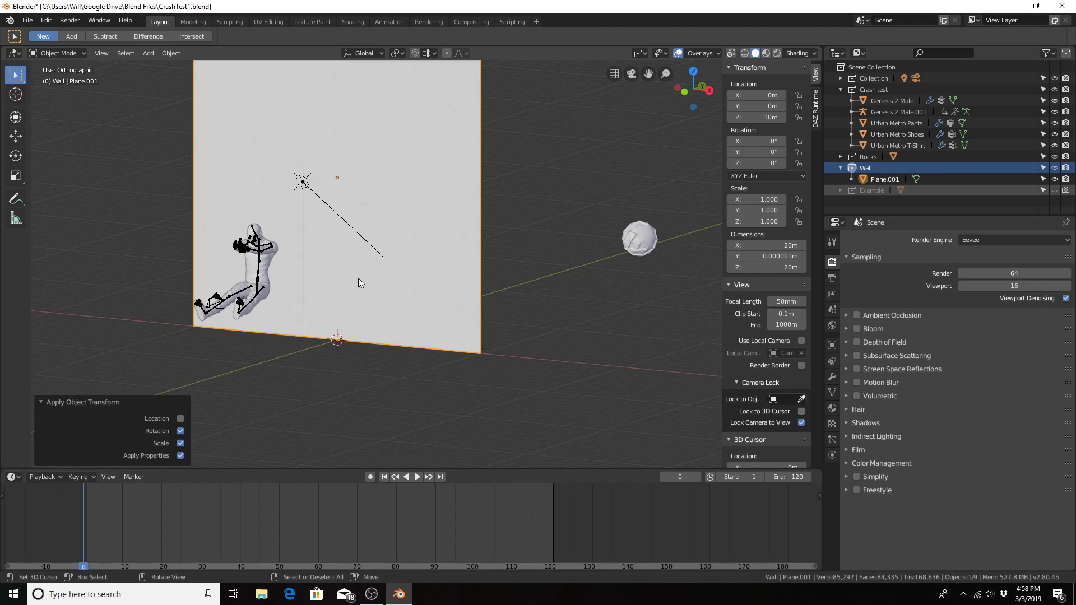
mouse_move(436, 216)
middle_down()
mouse_move(449, 207)
mouse_move(443, 297)
middle_up()
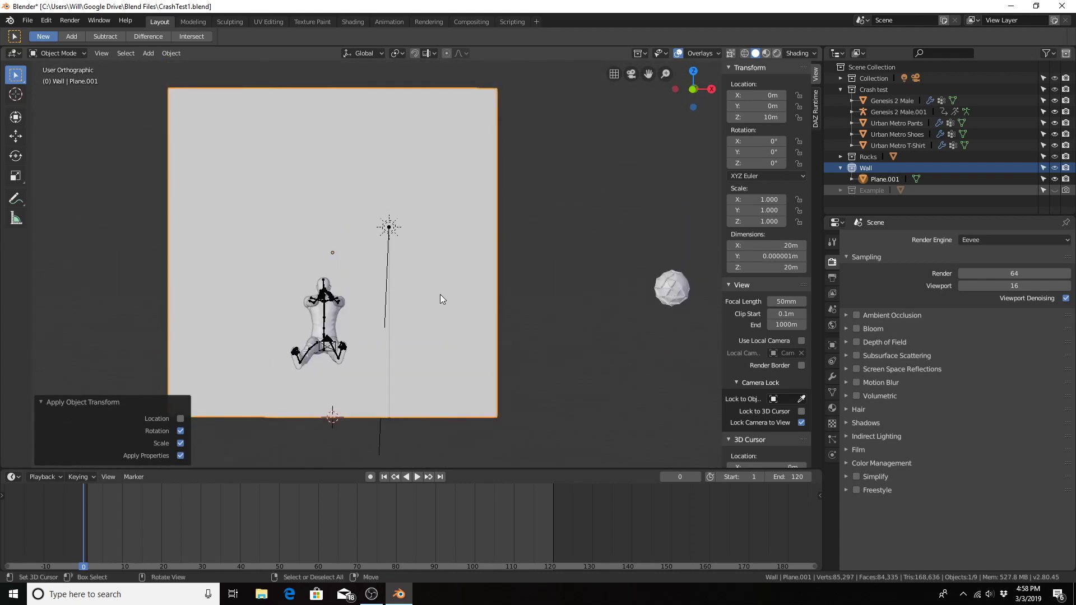
- Subdivide the wall plane's face in Edit Mode with 20 cuts
key(Tab)
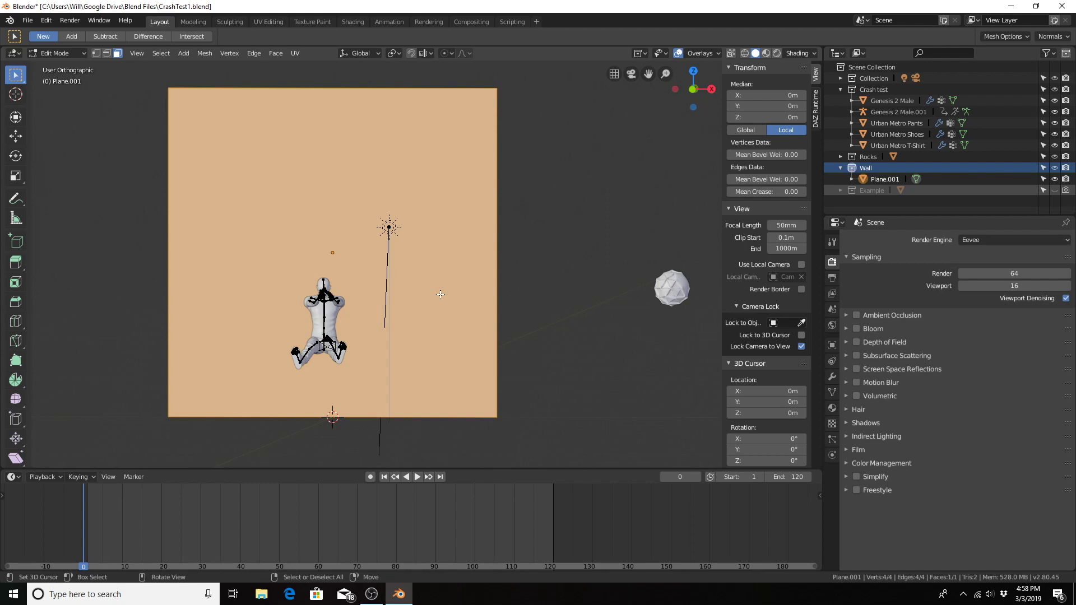
right_click(440, 294)
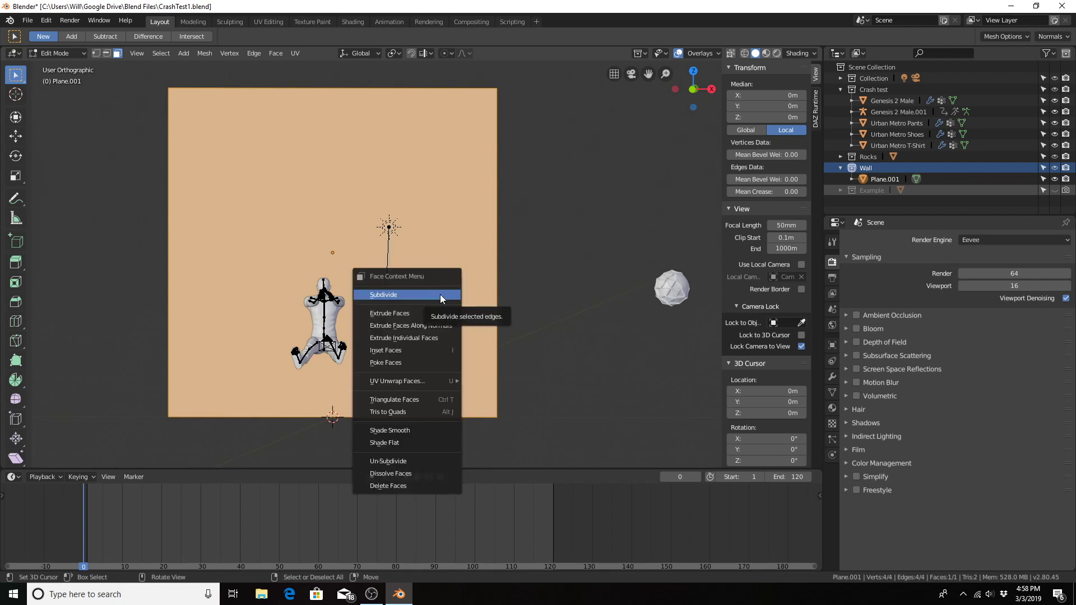
click(440, 294)
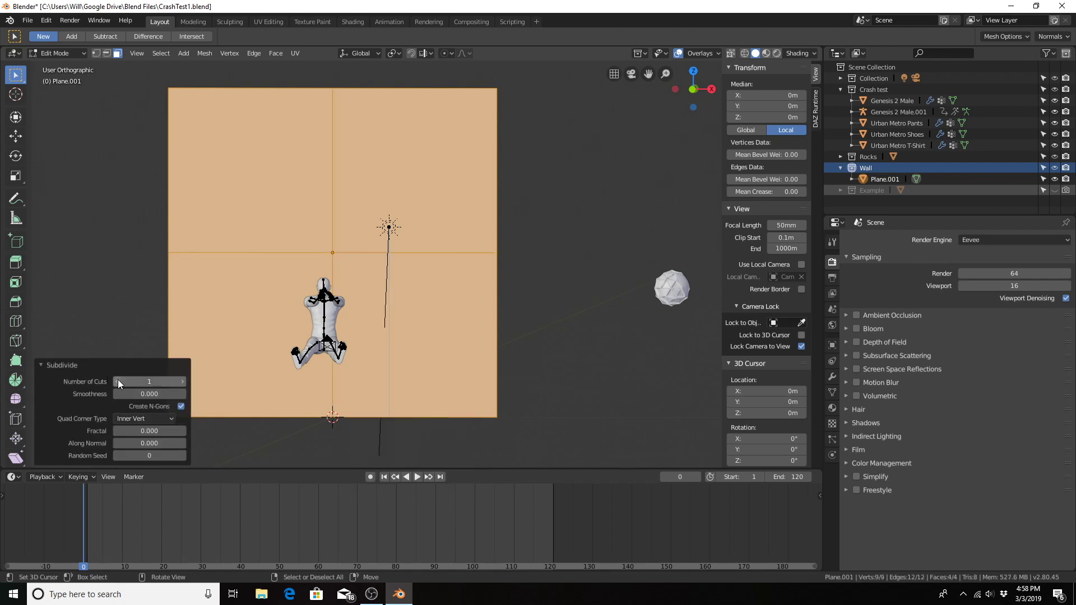
click(123, 382)
text(20)
key(Return)
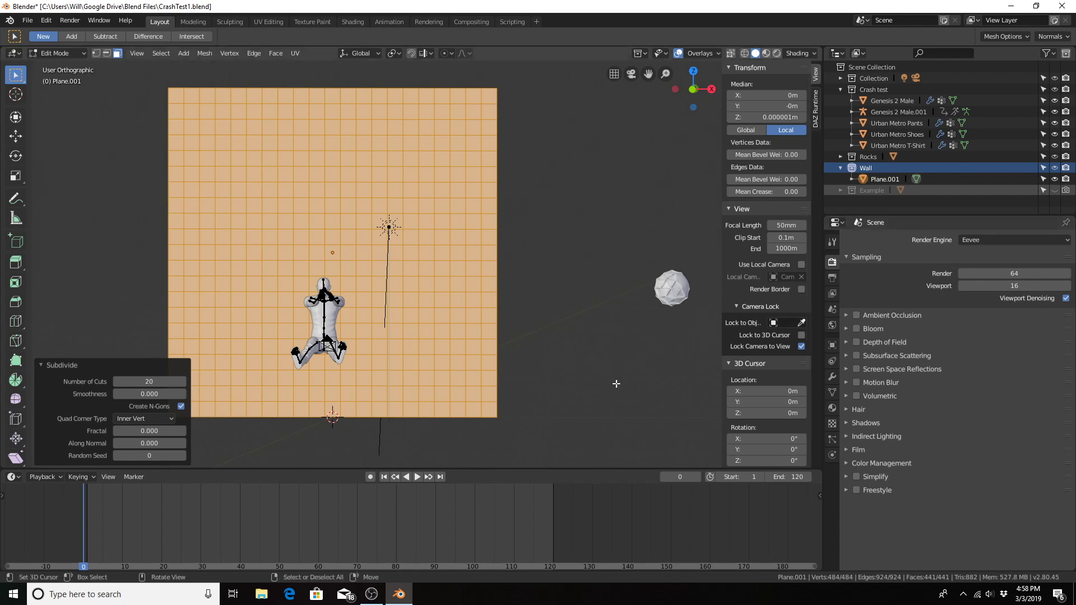
- Add a level-2 Subdivision modifier to the wall and apply it
click(835, 378)
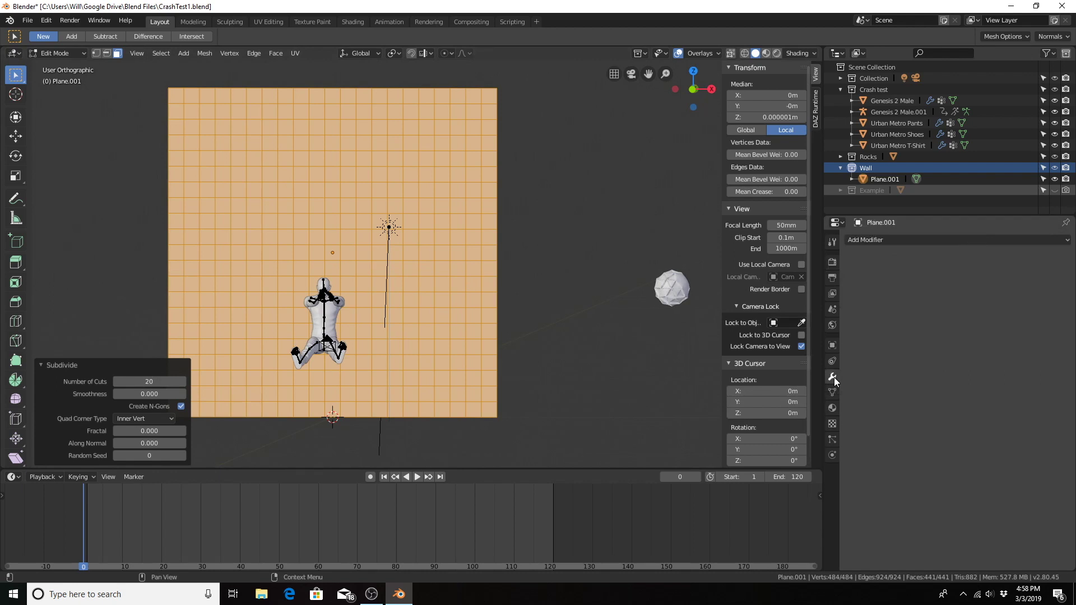
click(912, 243)
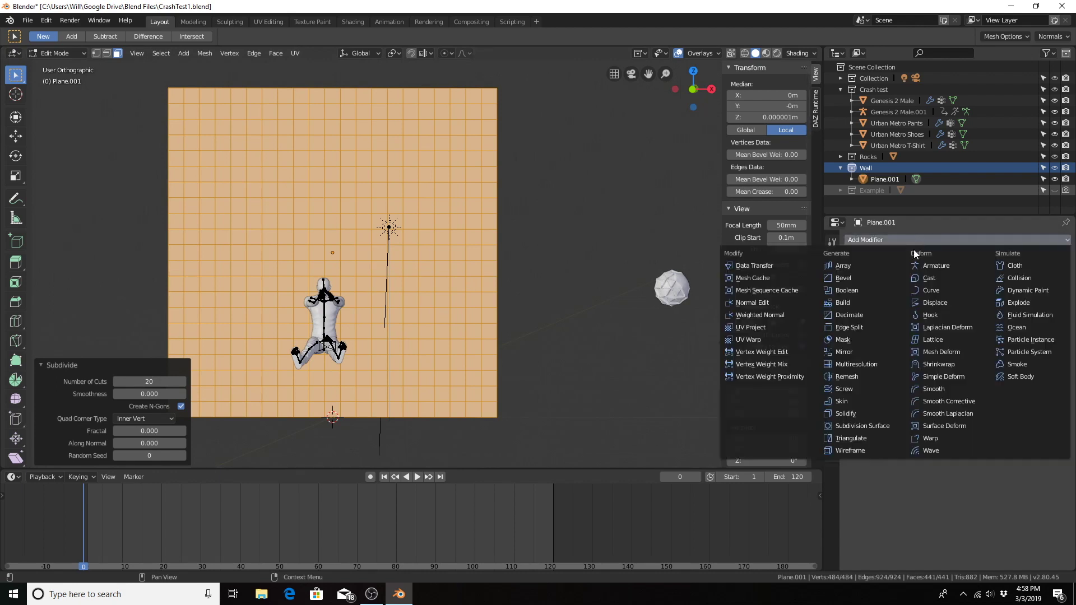
click(877, 424)
click(950, 314)
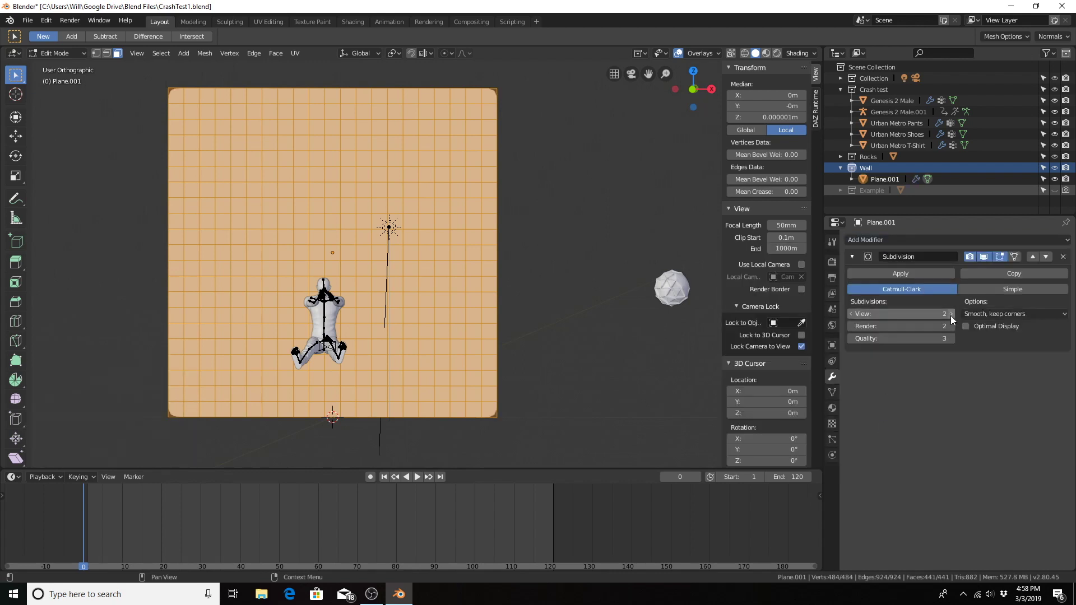
click(913, 271)
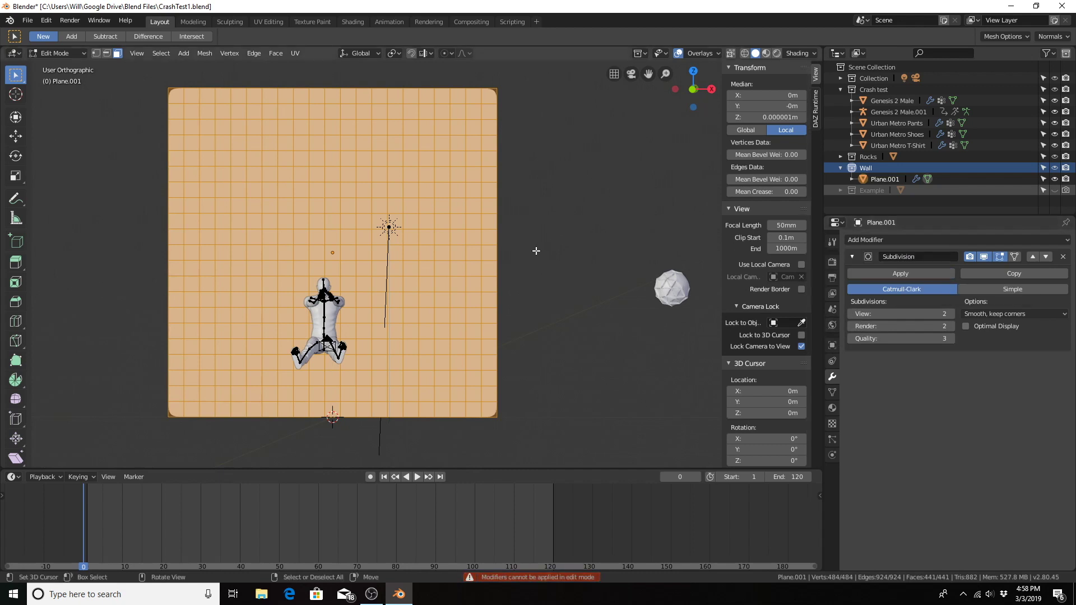
key(Tab)
click(894, 275)
- Subdivide the wall's faces once more in Edit Mode
key(Tab)
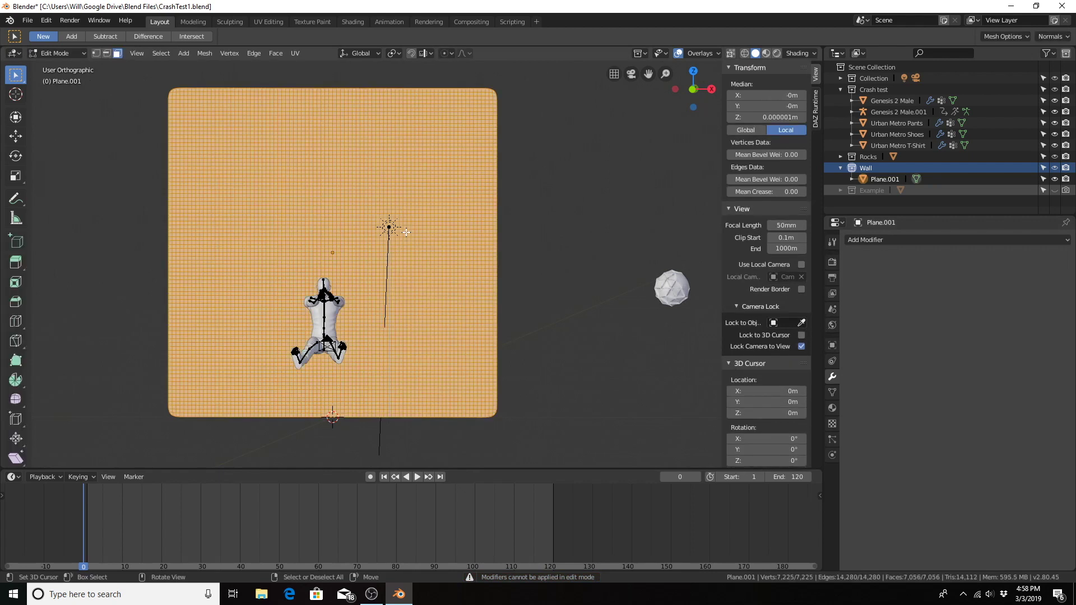
middle_drag(396, 301, 387, 305)
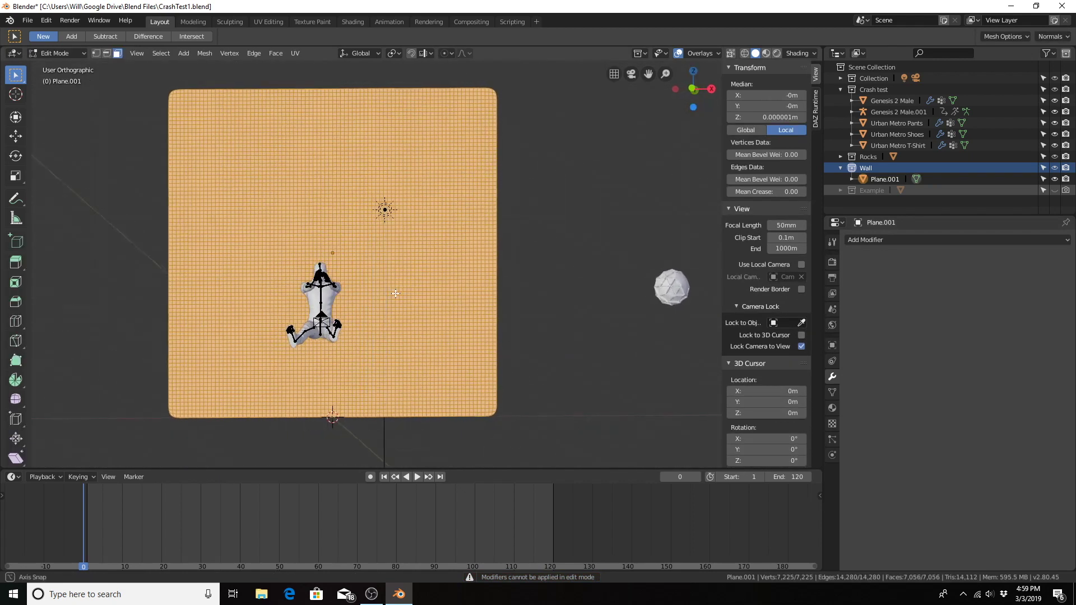
right_click(474, 263)
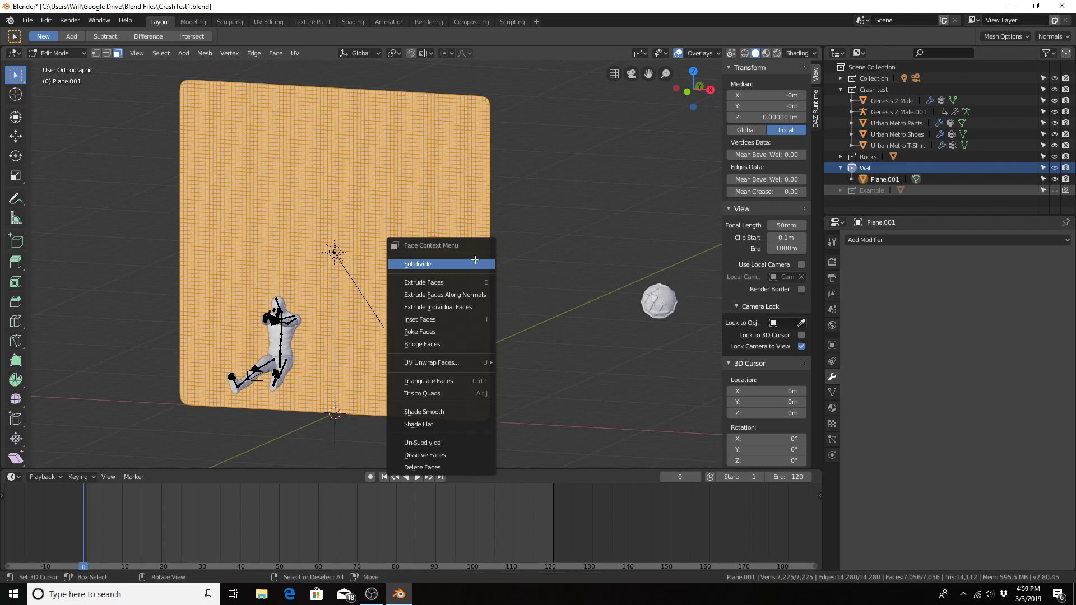
click(474, 263)
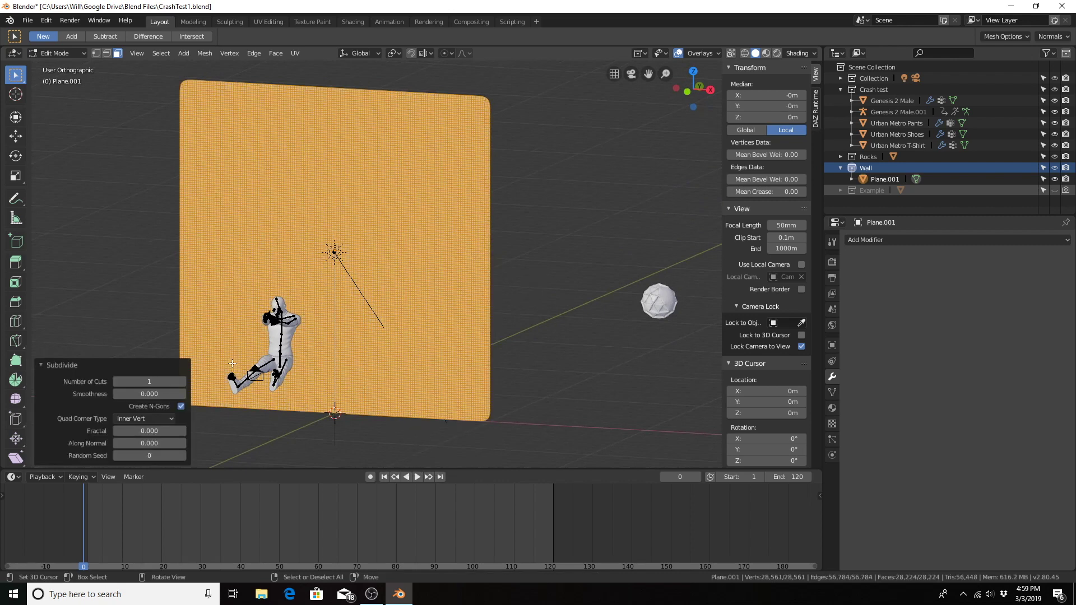
middle_drag(319, 310, 393, 308)
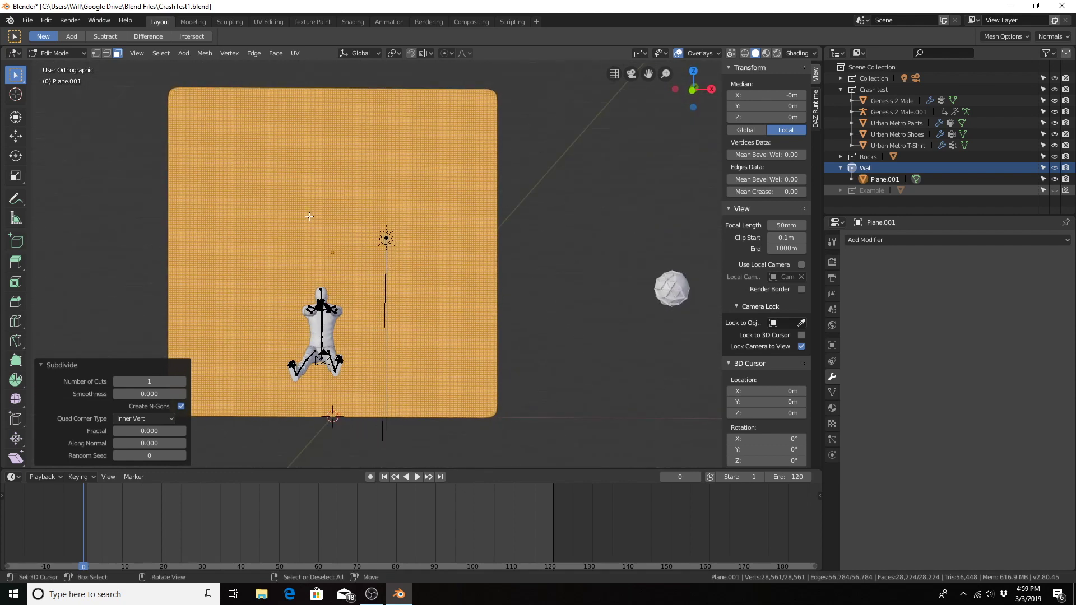
- Return to Object Mode and play the animation, stopping around frame 54
key(Tab)
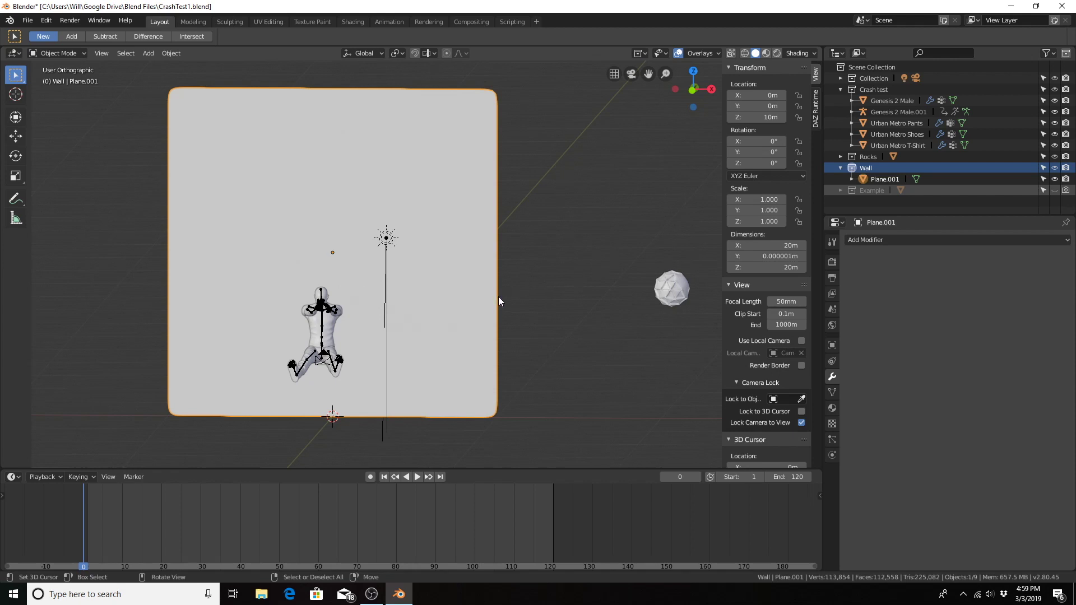
middle_drag(497, 299, 399, 301)
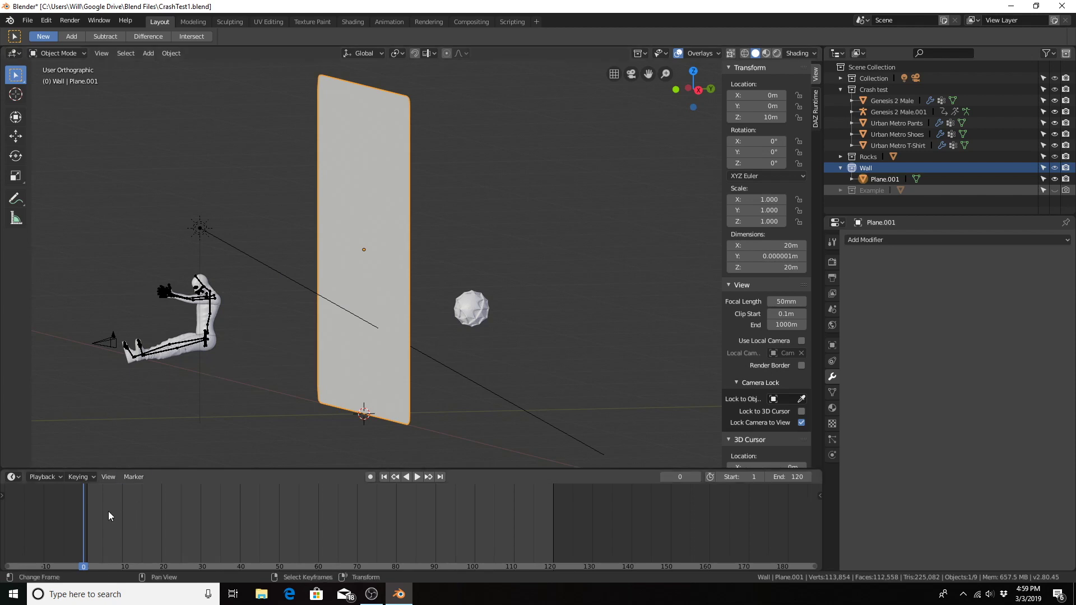
key(space)
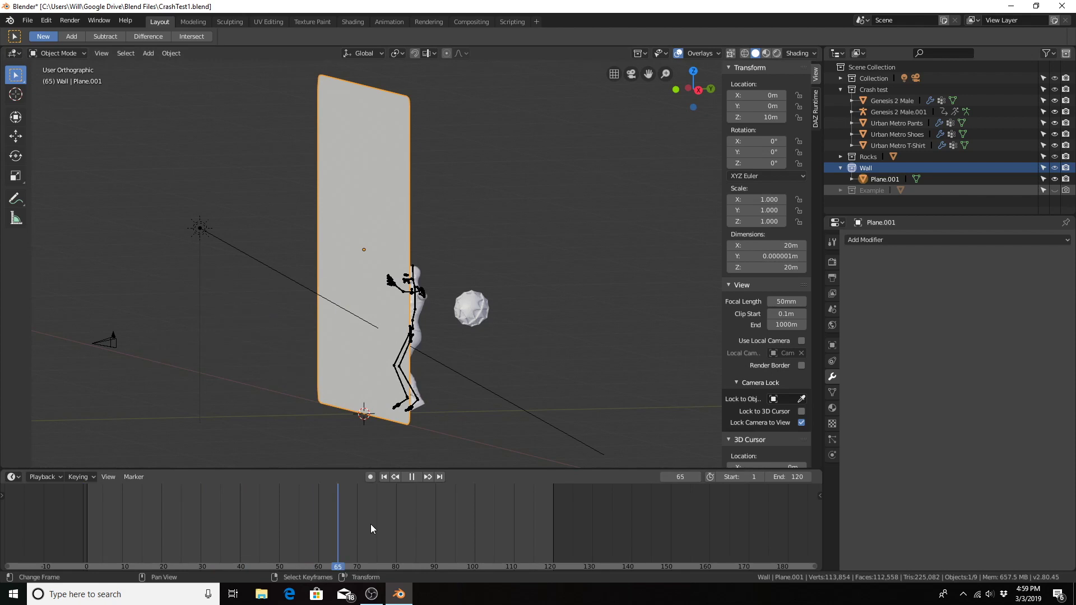
drag(382, 523, 257, 527)
key(space)
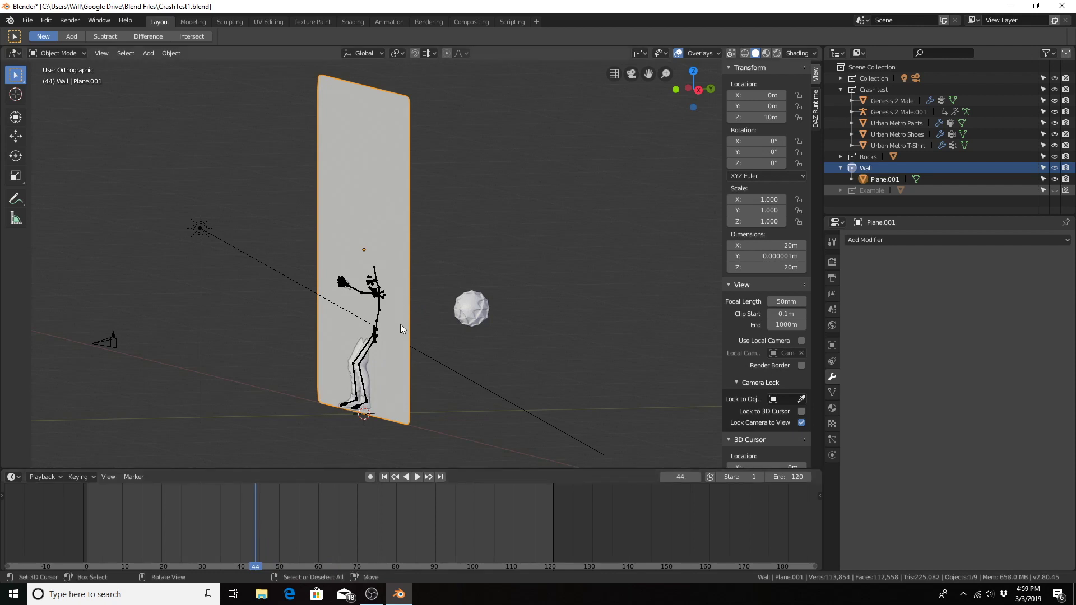
- Replay the animation in Right view and stop at frame 60
middle_drag(400, 323, 378, 332)
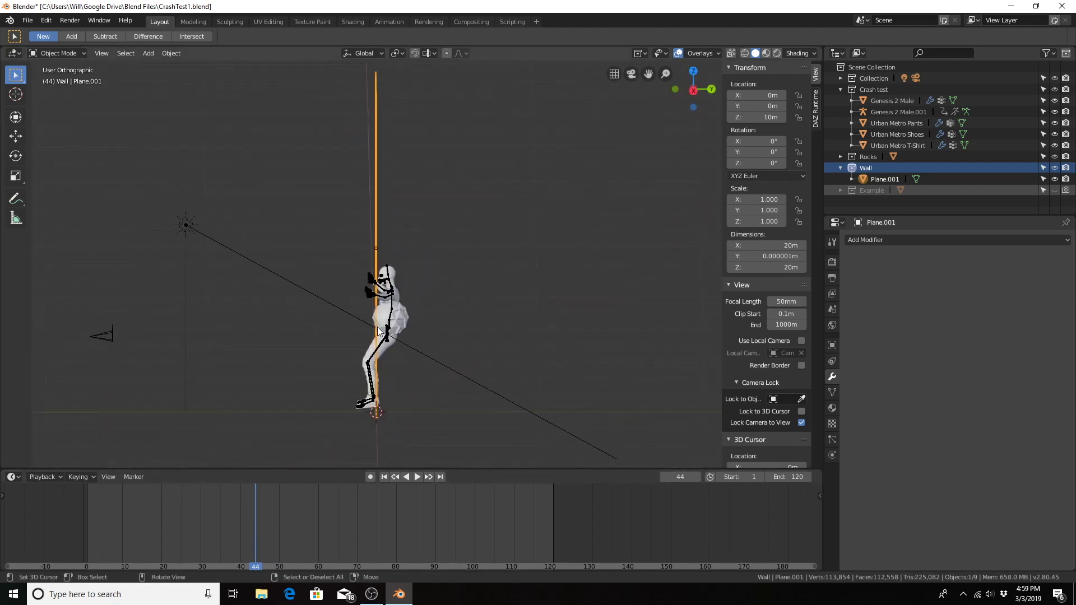
key(KP_3)
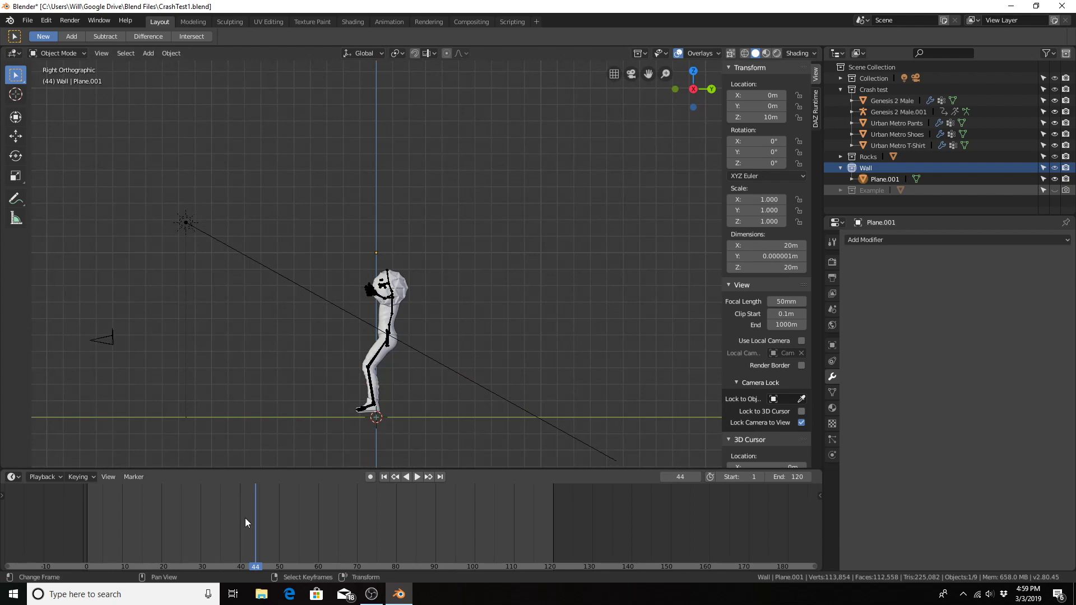
key(shift+ctrl+space)
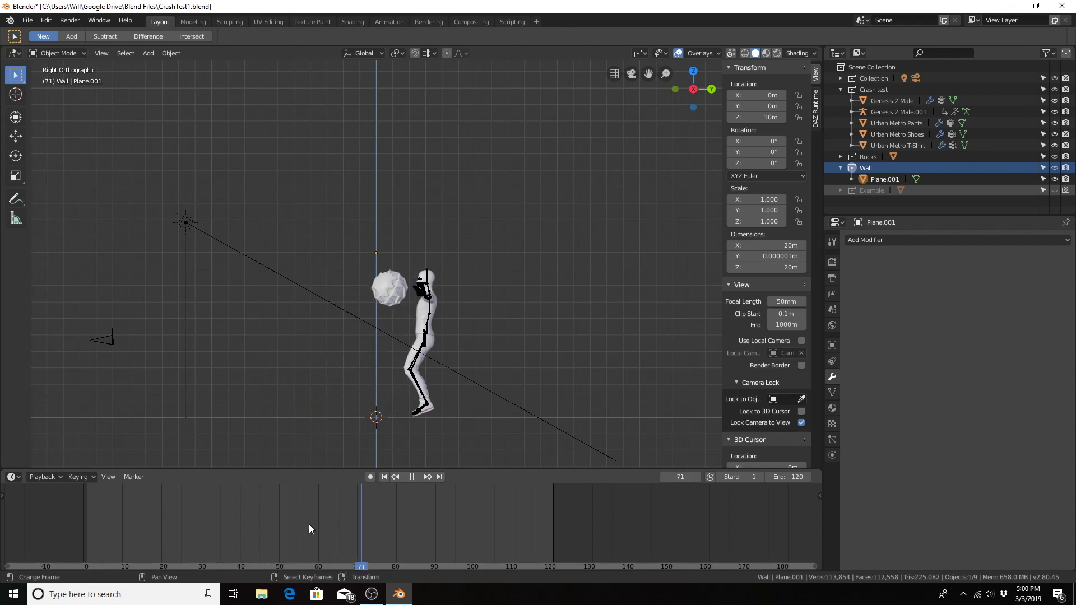
drag(308, 525, 319, 524)
key(space)
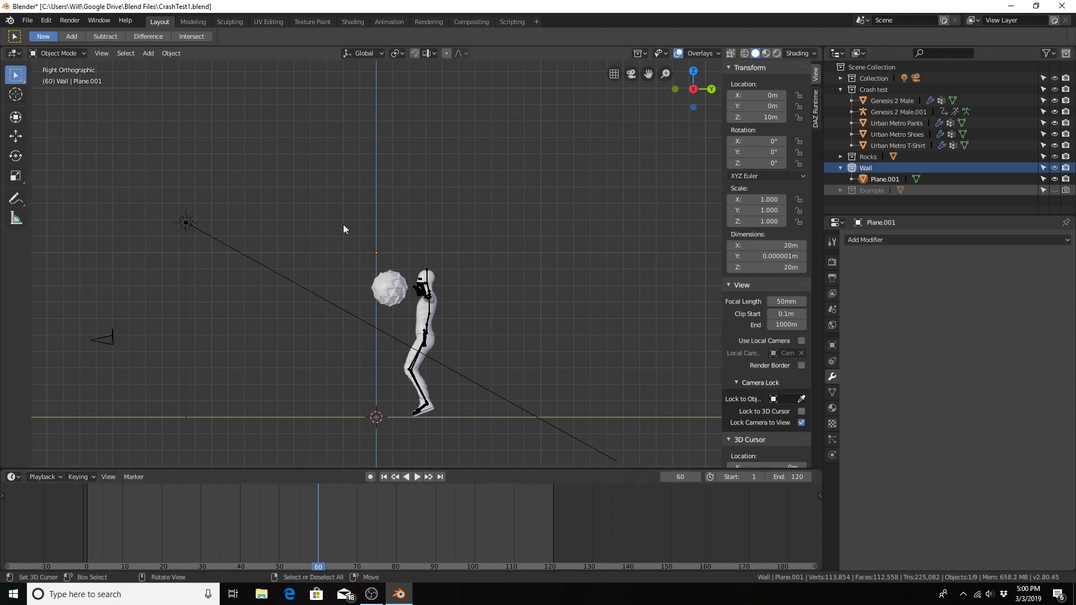
middle_drag(363, 215, 372, 286)
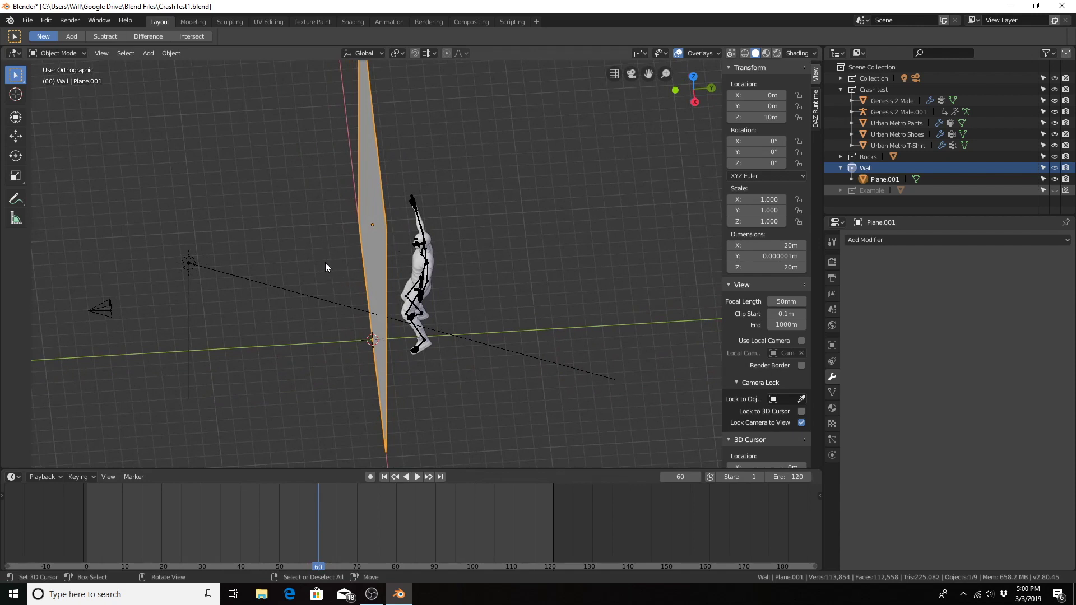
- Move the wall along Y to about 2.65 m
key(g)
key(y)
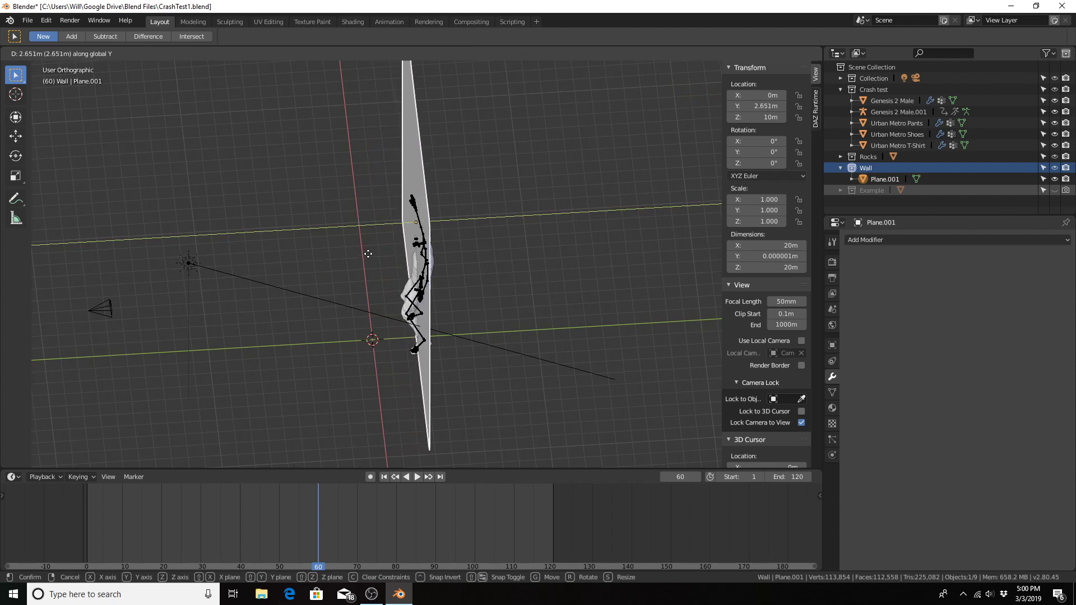
click(368, 254)
mouse_move(384, 252)
middle_down()
mouse_move(465, 194)
mouse_move(404, 246)
mouse_move(309, 276)
mouse_move(345, 139)
mouse_move(361, 141)
mouse_move(357, 152)
middle_up()
scroll(404, 246, up, 4)
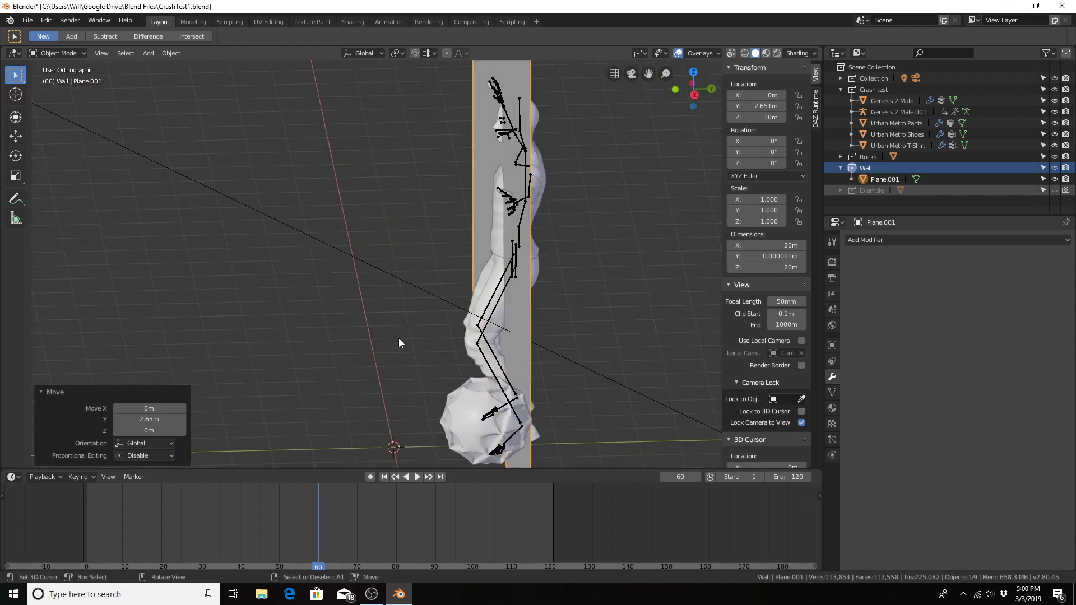
- Nudge the wall along Y to about 2.70 m, flush with the figure
shift+middle_drag(399, 343, 337, 325)
key(g)
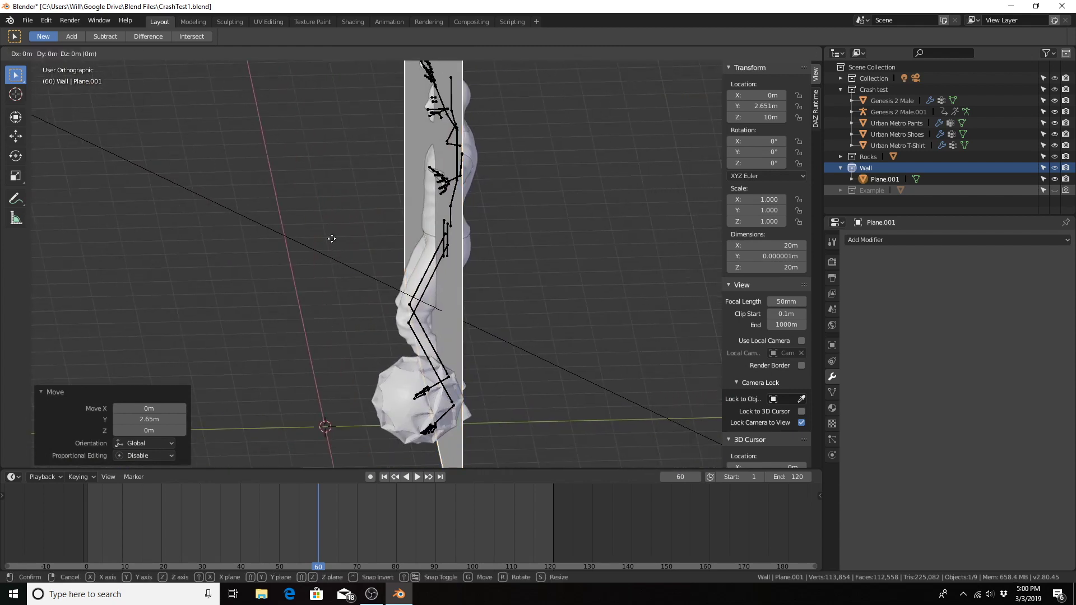
key(y)
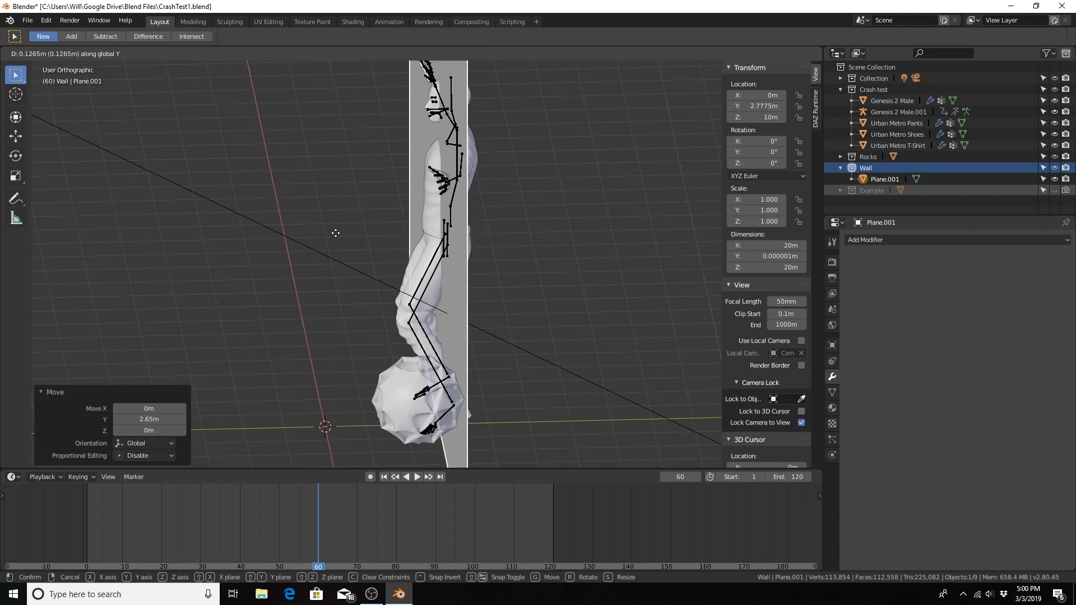
click(332, 233)
mouse_move(337, 254)
middle_down()
mouse_move(323, 252)
mouse_move(372, 244)
mouse_move(394, 213)
middle_up()
scroll(394, 214, down, 2)
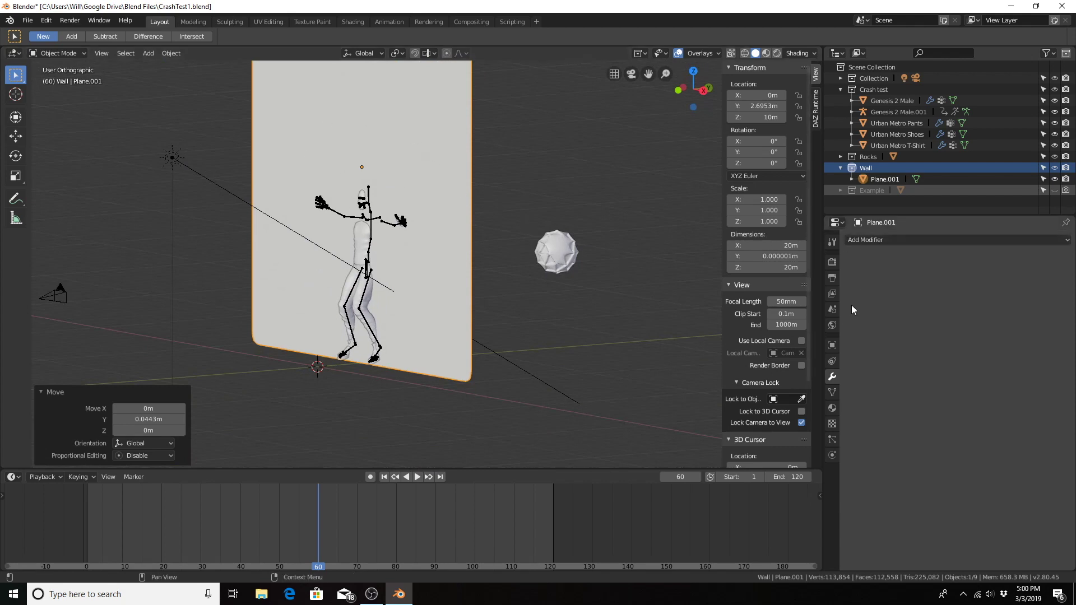
- Enable Dynamic Paint on the wall, add a Canvas, and set Sub-Steps to 5
click(832, 456)
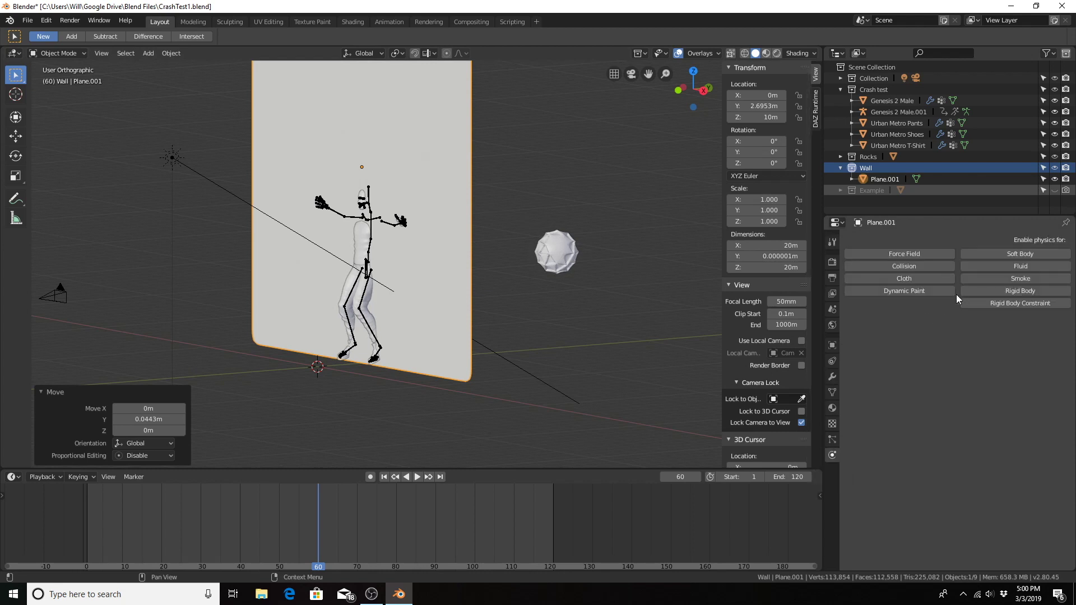
click(893, 292)
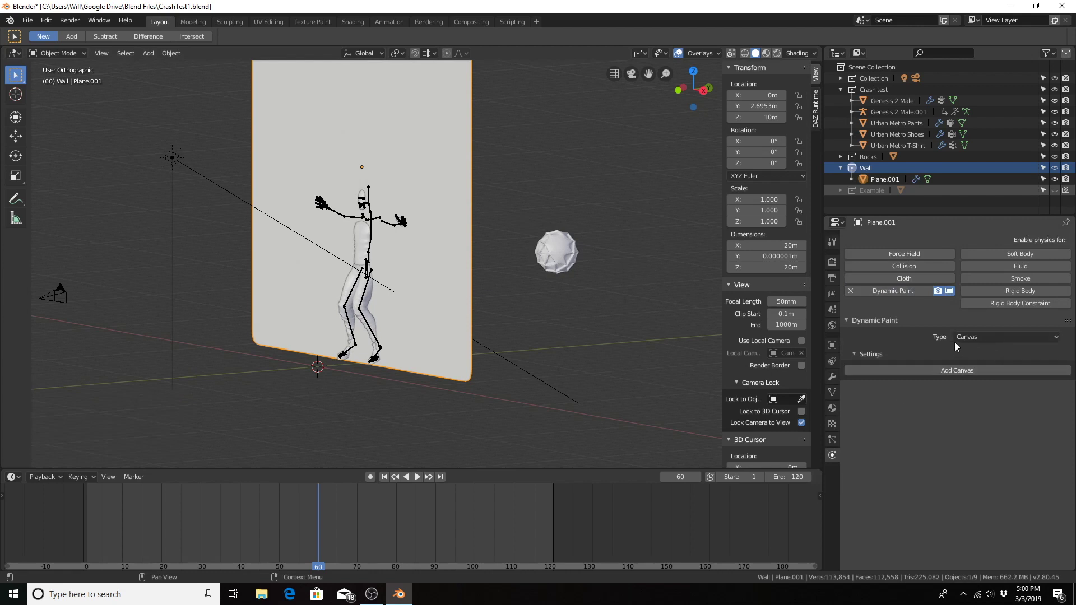
click(912, 371)
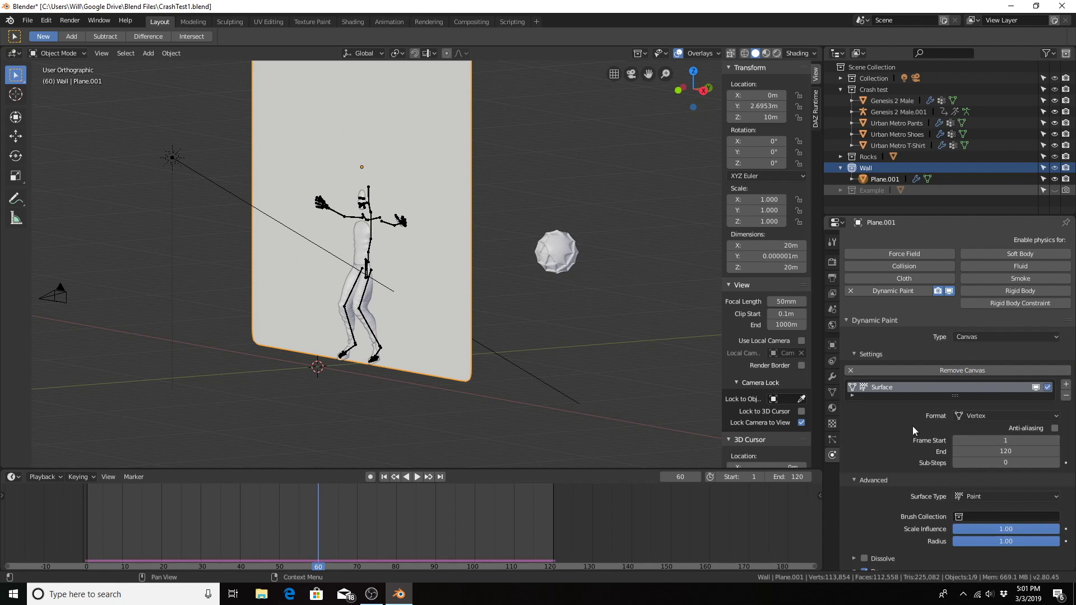
scroll(909, 426, down, 3)
scroll(935, 368, down, 1)
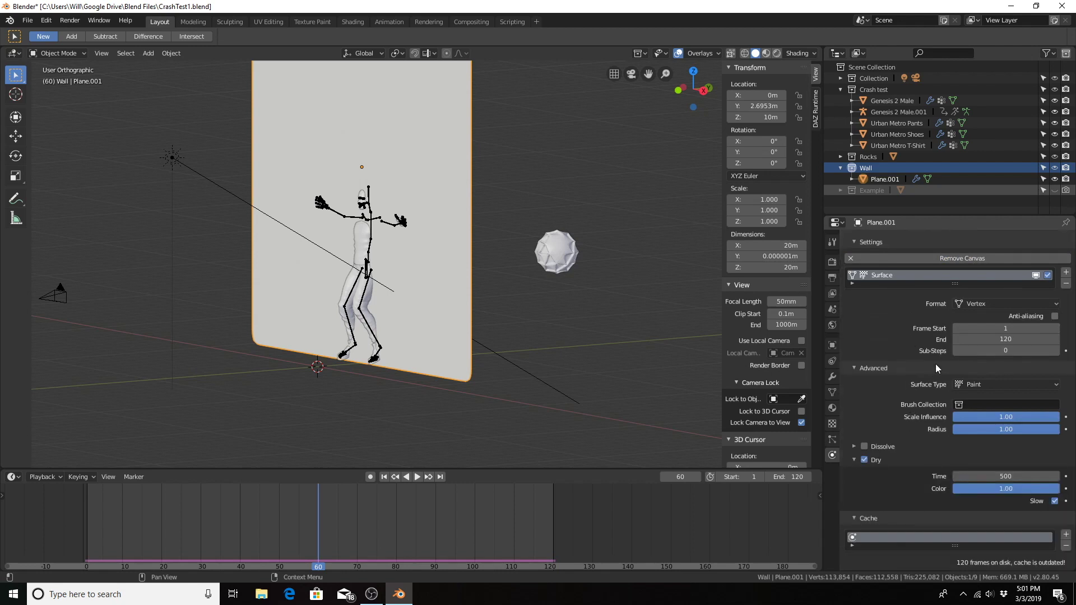
click(999, 350)
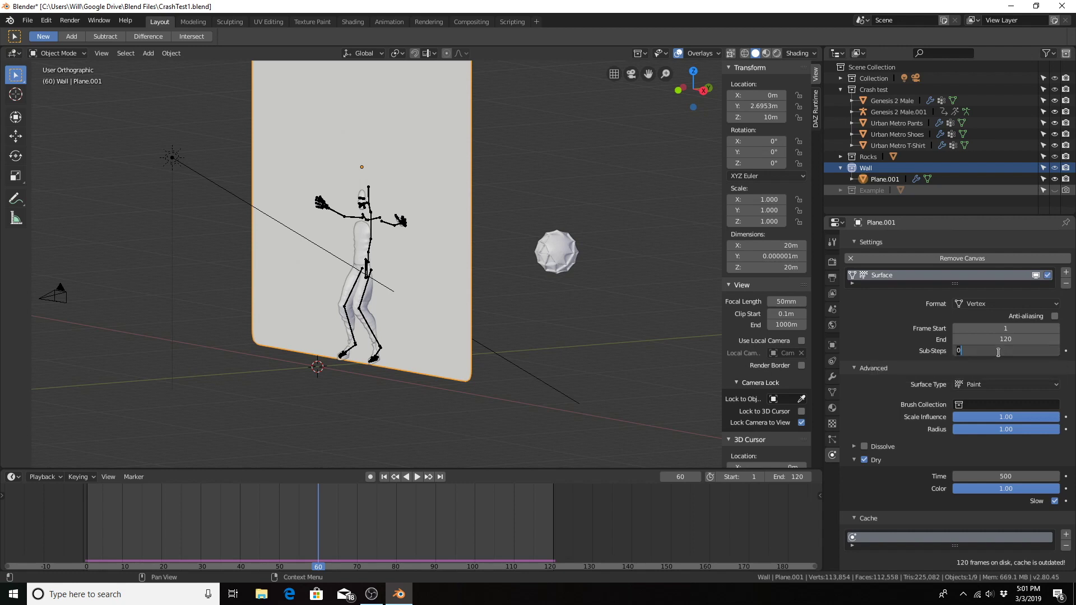
text(5)
key(Return)
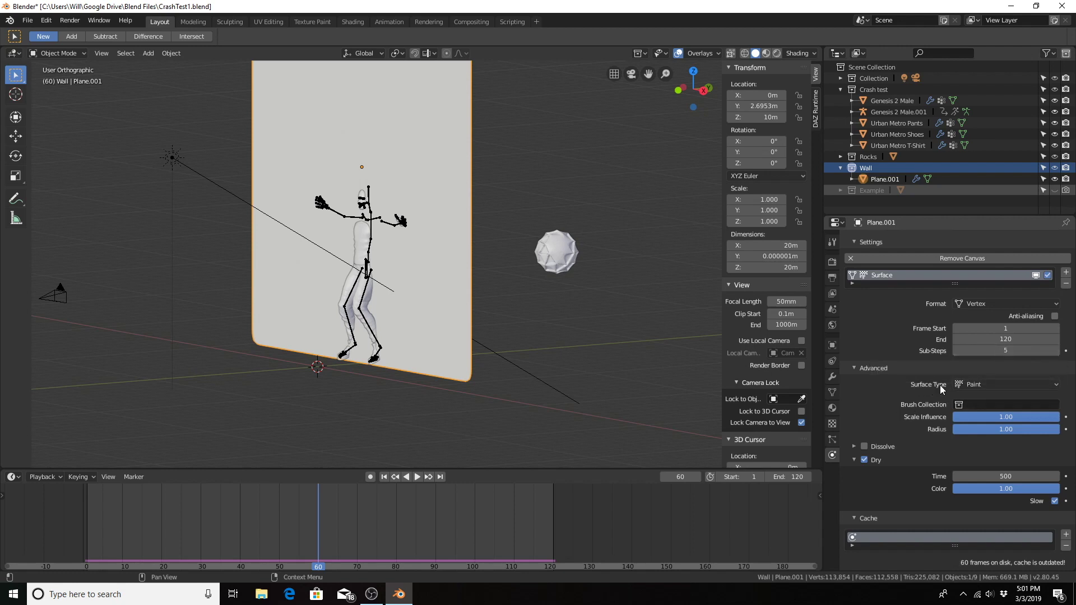
click(976, 384)
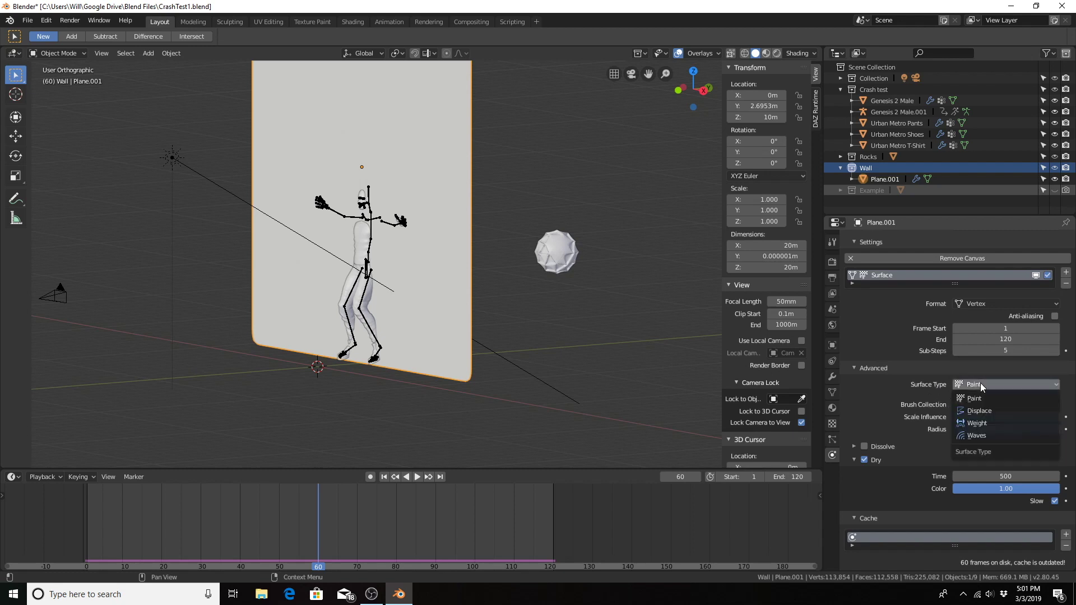
- Switch the wall canvas surface type to Displace
click(988, 411)
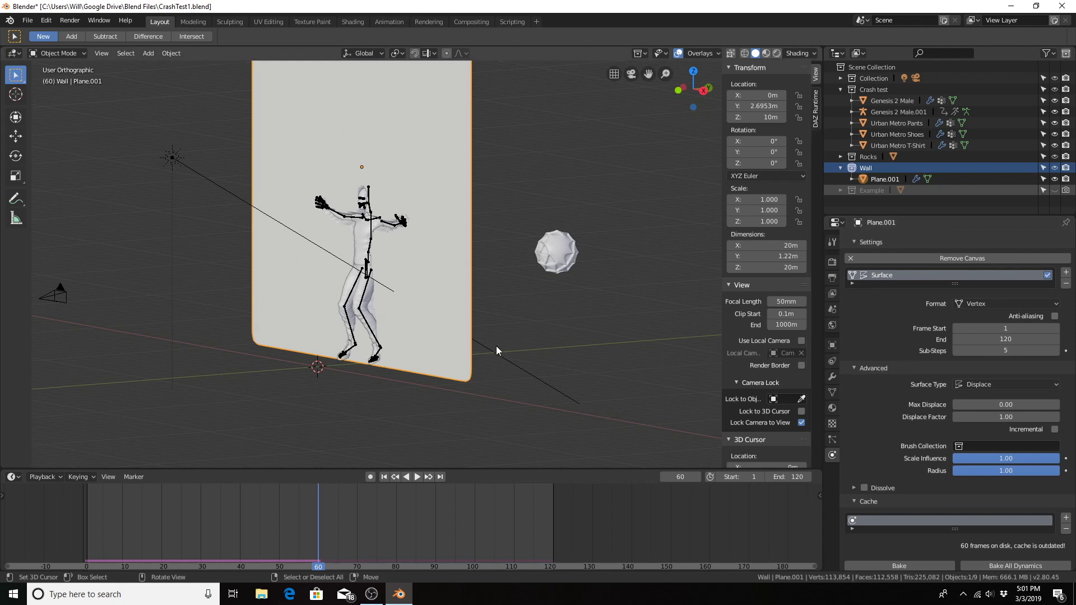
middle_drag(496, 351, 476, 338)
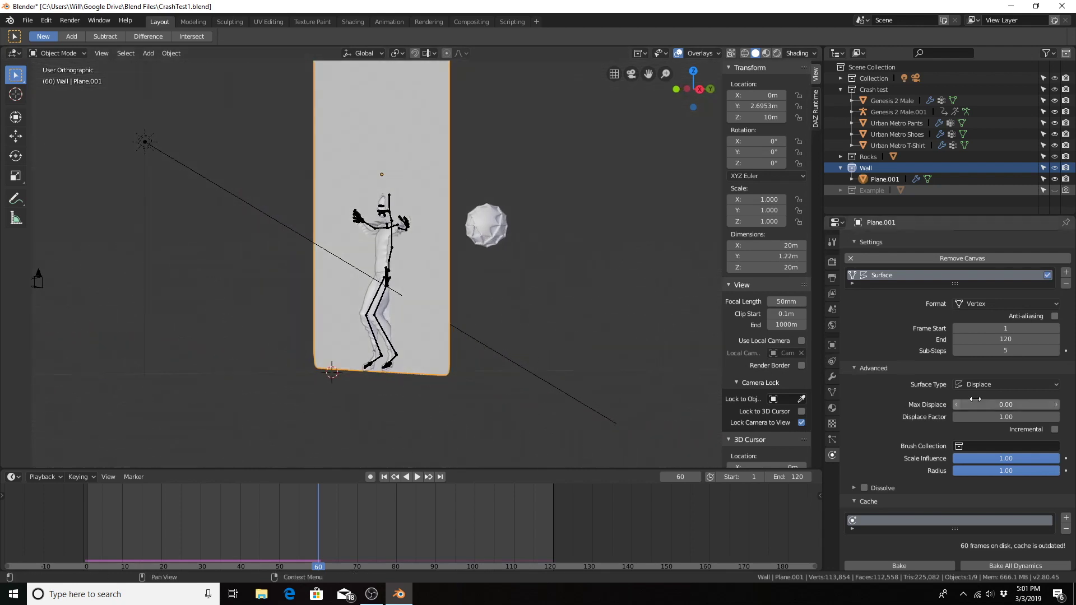
middle_drag(580, 303, 539, 305)
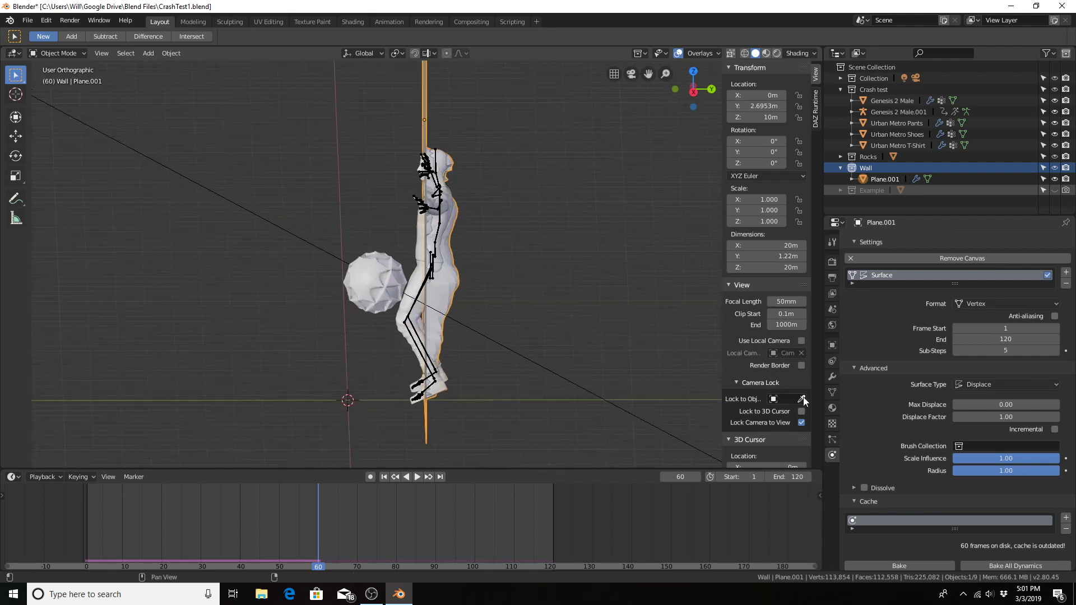
- Set the Displace Factor to 2 and inspect the figure's imprint
mouse_move(1005, 417)
mouse_down()
mouse_move(1055, 417)
mouse_move(1008, 417)
mouse_up()
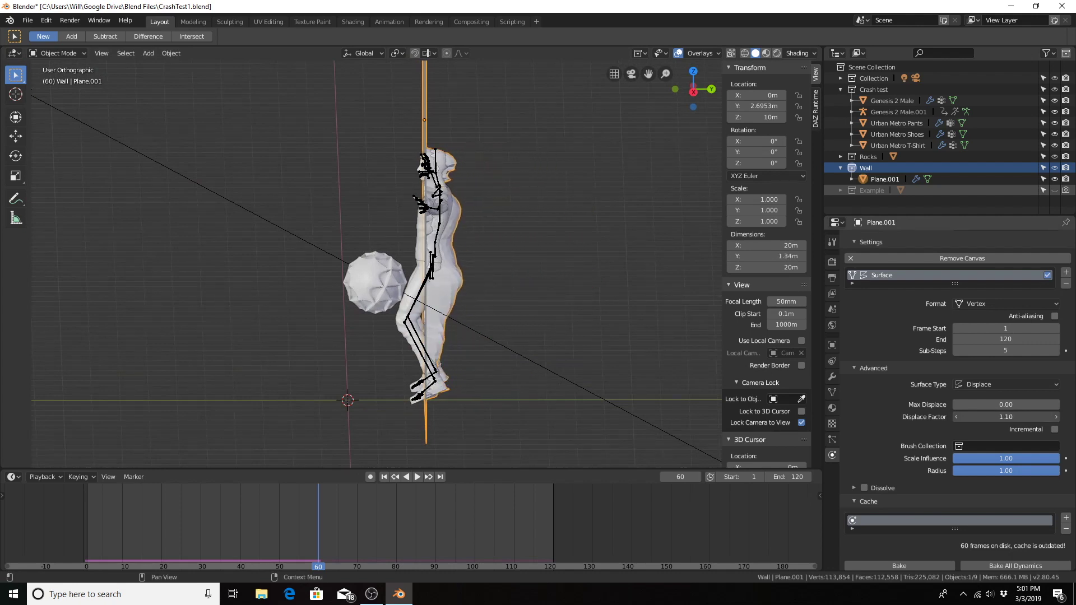
mouse_move(1008, 417)
mouse_down()
mouse_move(1027, 417)
mouse_move(987, 417)
mouse_up()
click(987, 417)
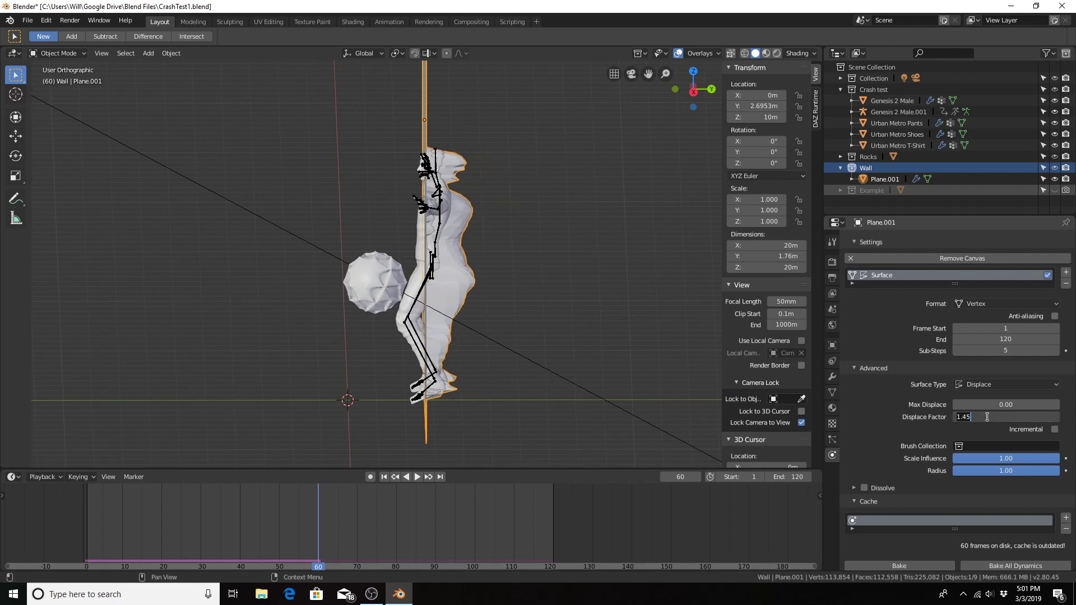
text(2)
key(Return)
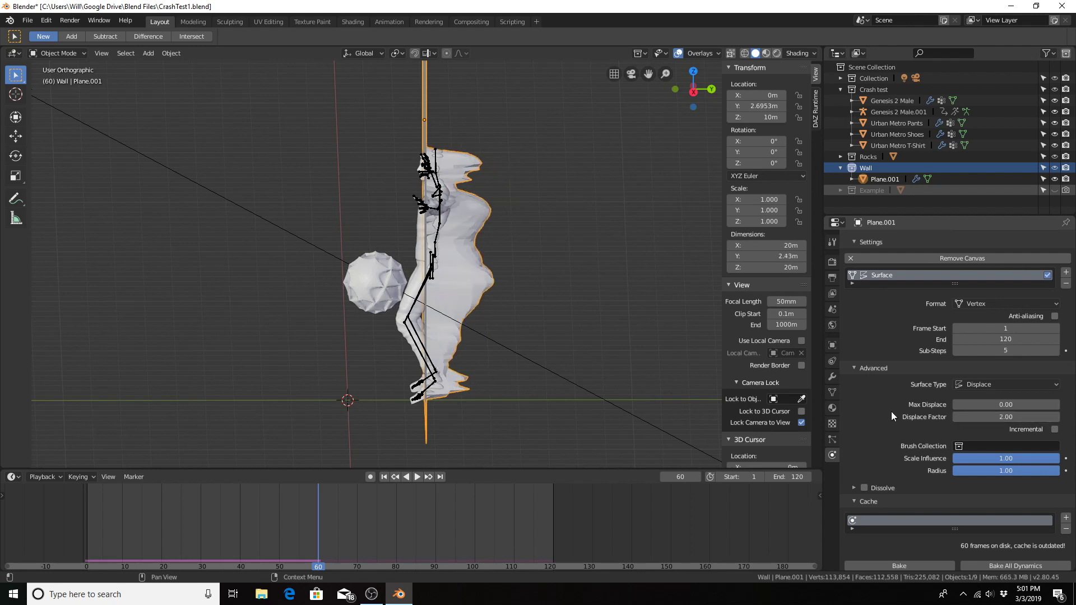
mouse_move(473, 319)
middle_down()
mouse_move(598, 316)
mouse_move(565, 319)
mouse_move(546, 303)
mouse_move(577, 291)
mouse_move(582, 308)
mouse_move(538, 308)
mouse_move(568, 294)
mouse_move(489, 310)
middle_up()
scroll(489, 310, up, 3)
mouse_move(409, 280)
middle_down()
mouse_move(446, 277)
mouse_move(624, 327)
middle_up()
scroll(440, 269, down, 2)
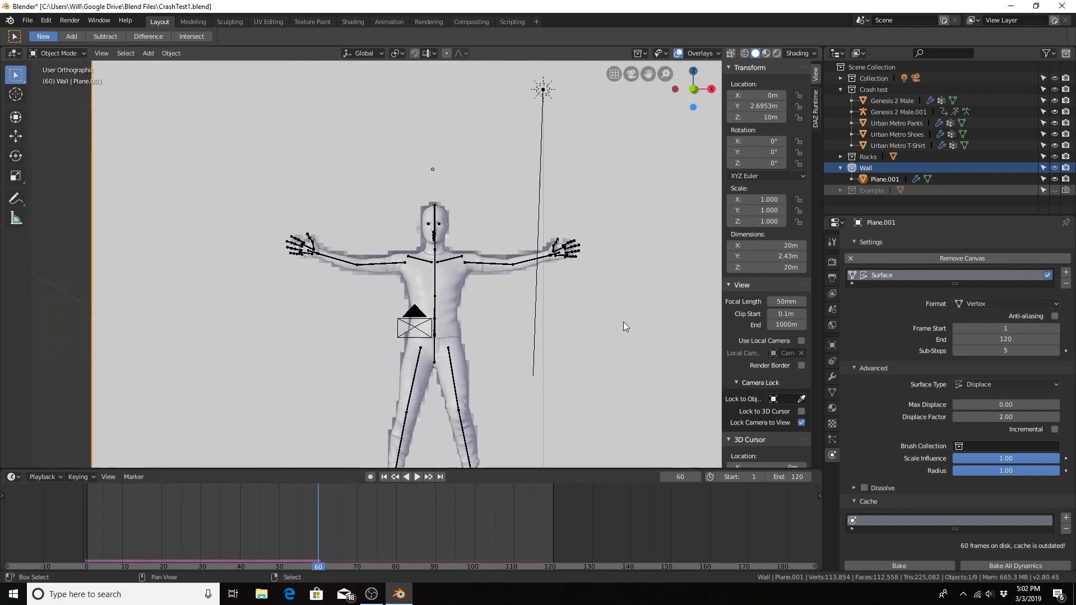
- Select Genesis 2 Male and view it against the wall imprint at frame 60
click(498, 269)
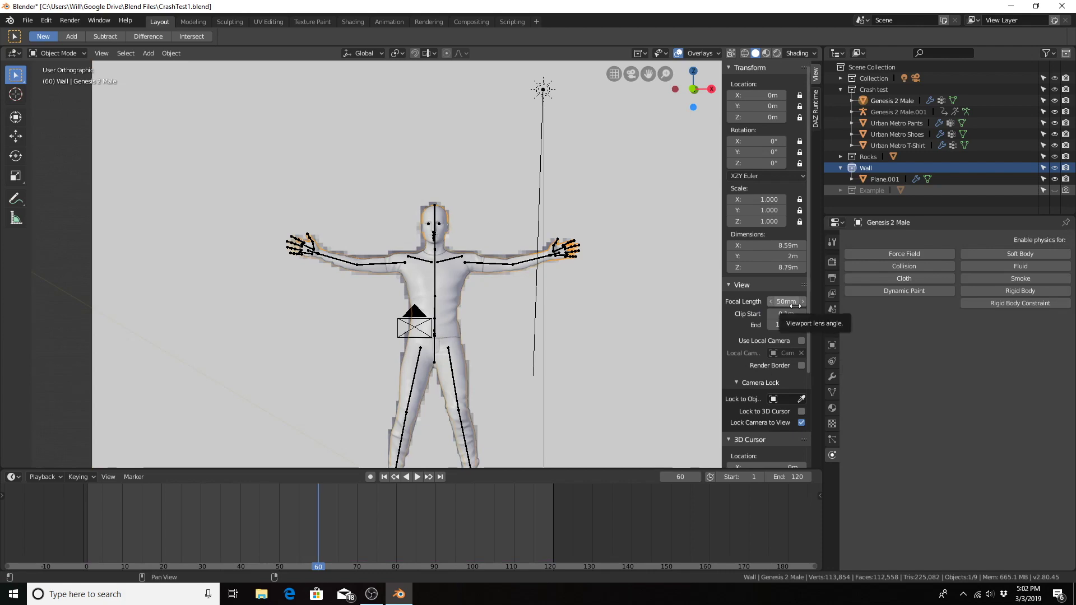
middle_drag(565, 298, 485, 307)
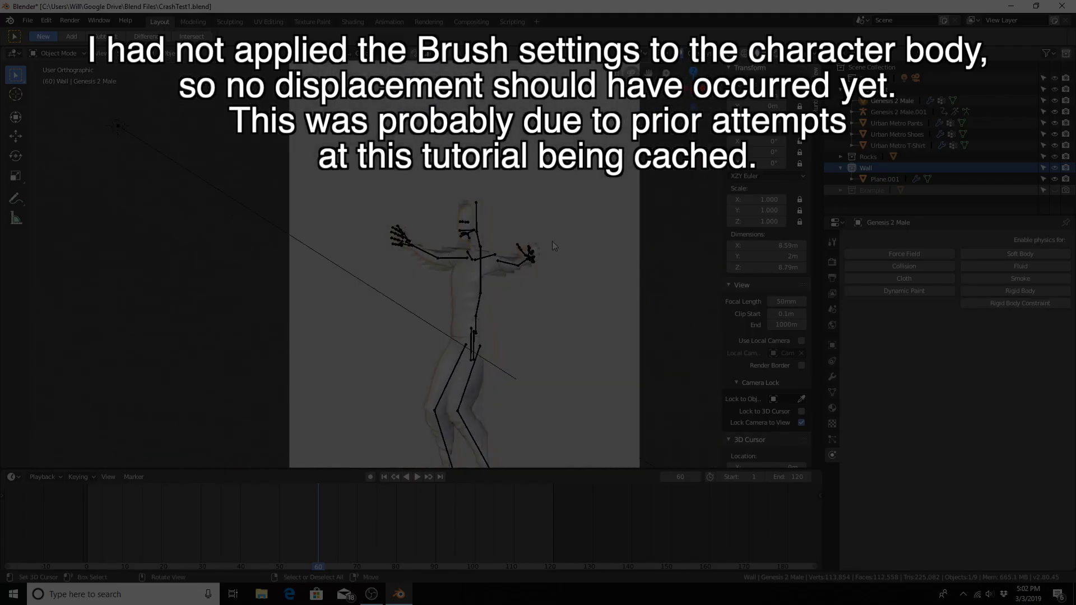
mouse_move(533, 242)
middle_down()
mouse_move(510, 242)
mouse_move(603, 246)
mouse_move(592, 258)
mouse_move(489, 242)
middle_up()
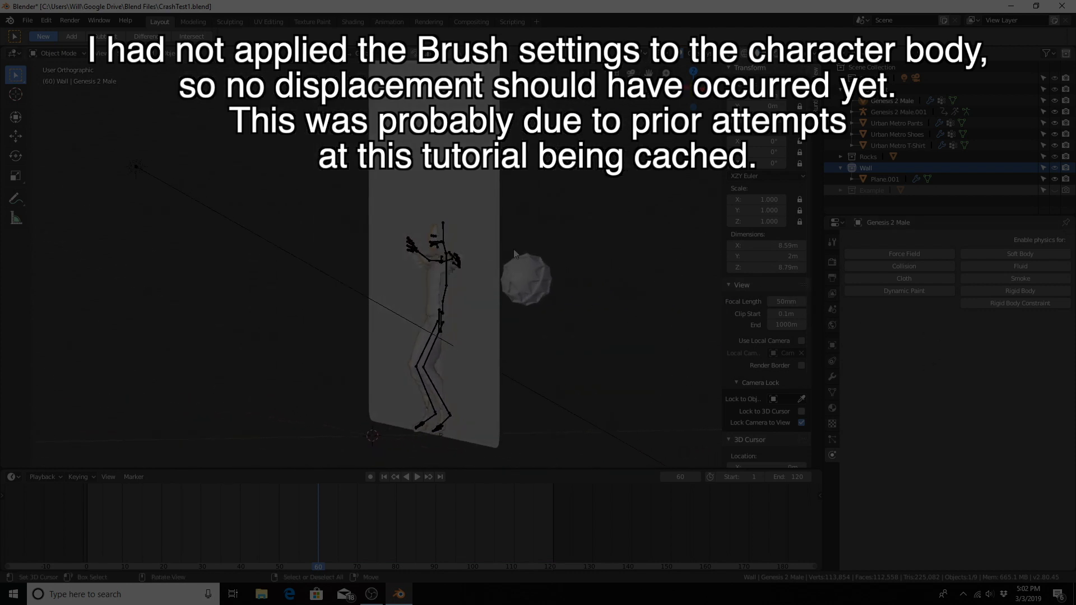
mouse_move(514, 249)
middle_down()
mouse_move(532, 278)
mouse_move(524, 254)
mouse_move(577, 223)
middle_up()
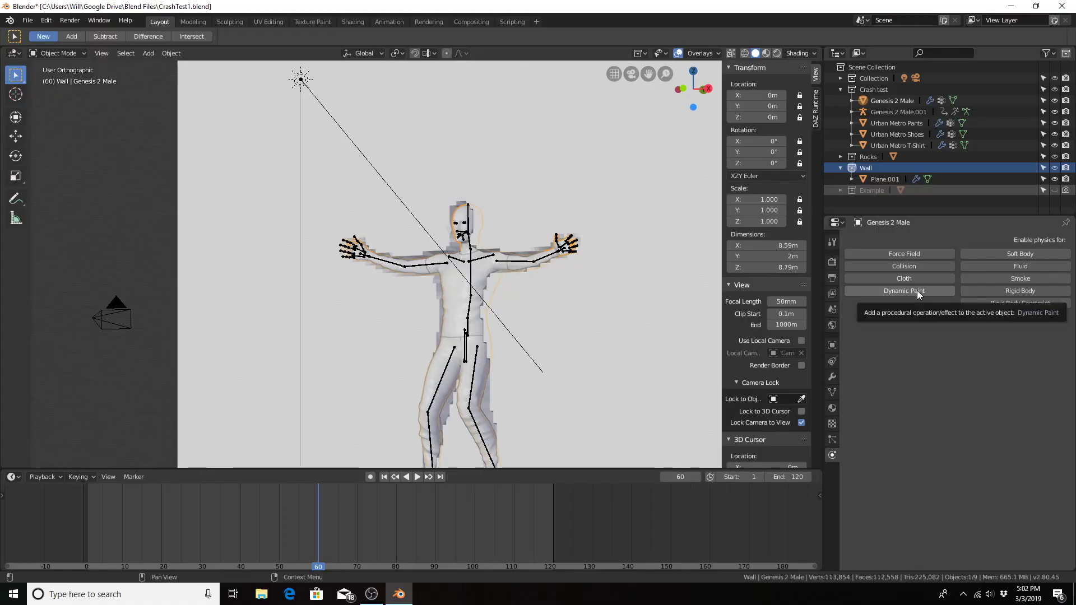
- Make Genesis 2 Male a Dynamic Paint brush painting from Mesh Volume + Proximity
click(917, 290)
click(976, 334)
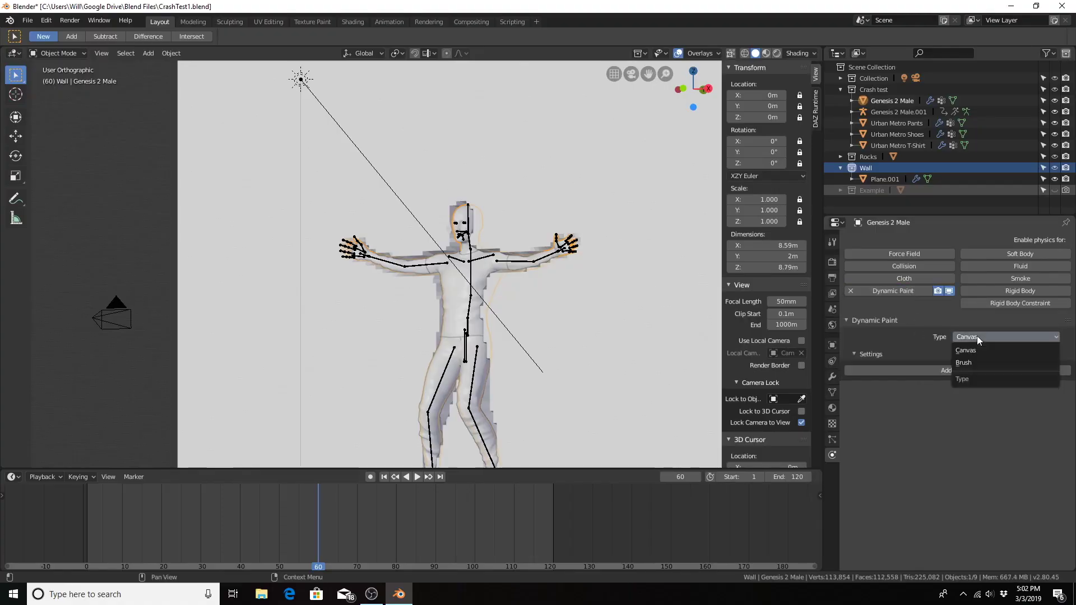
click(973, 361)
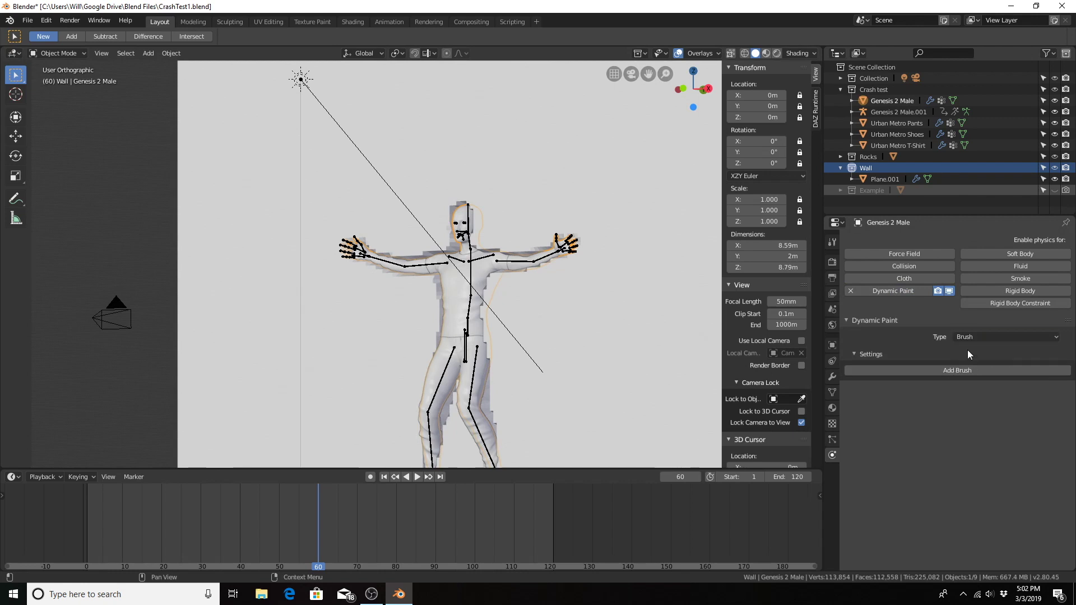
click(941, 369)
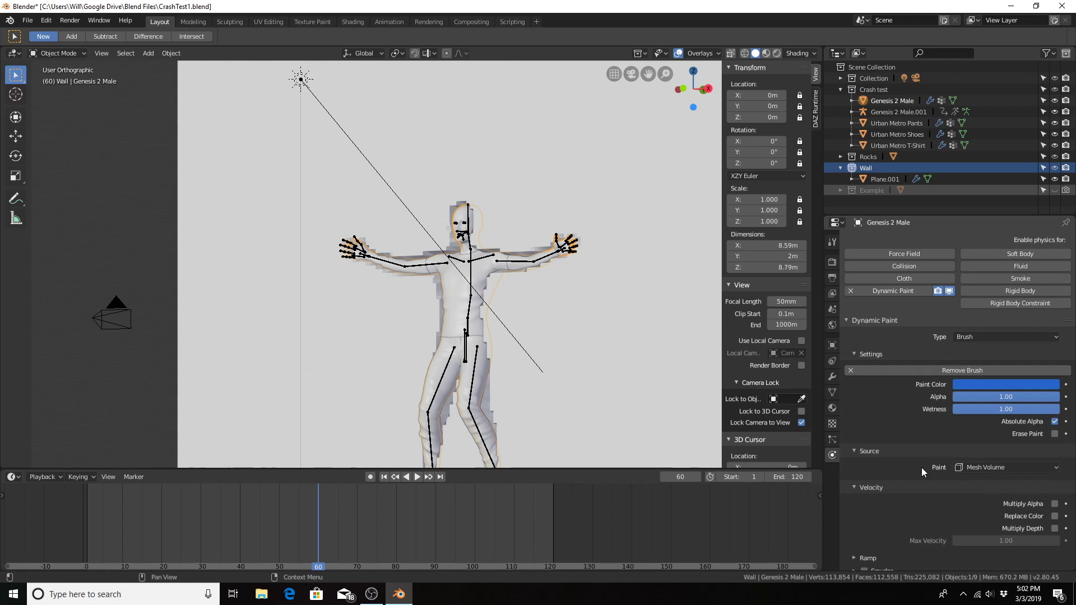
click(985, 467)
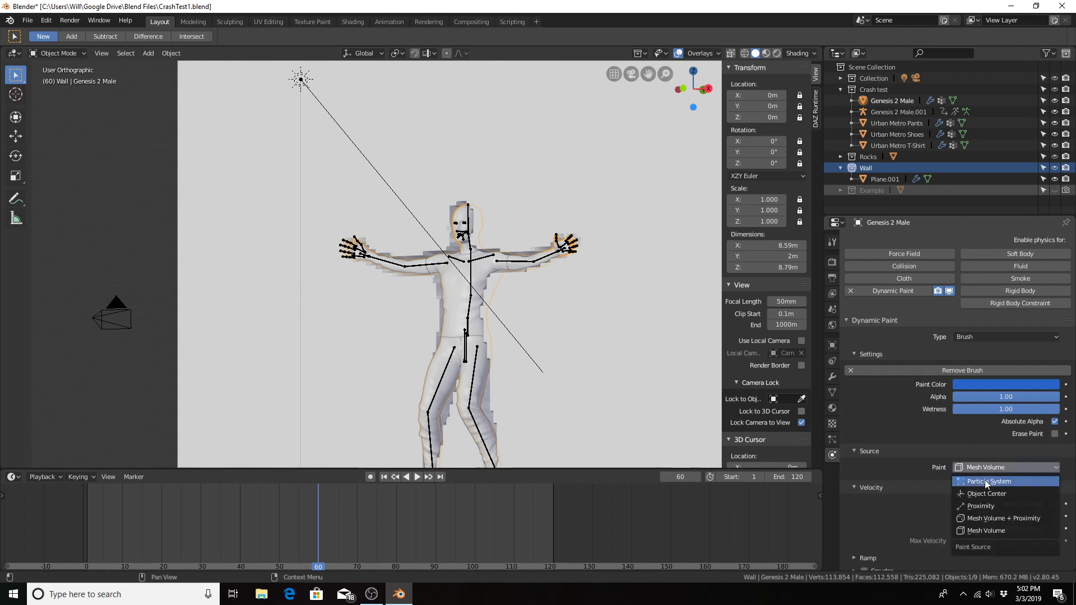
click(993, 518)
middle_drag(470, 278, 530, 265)
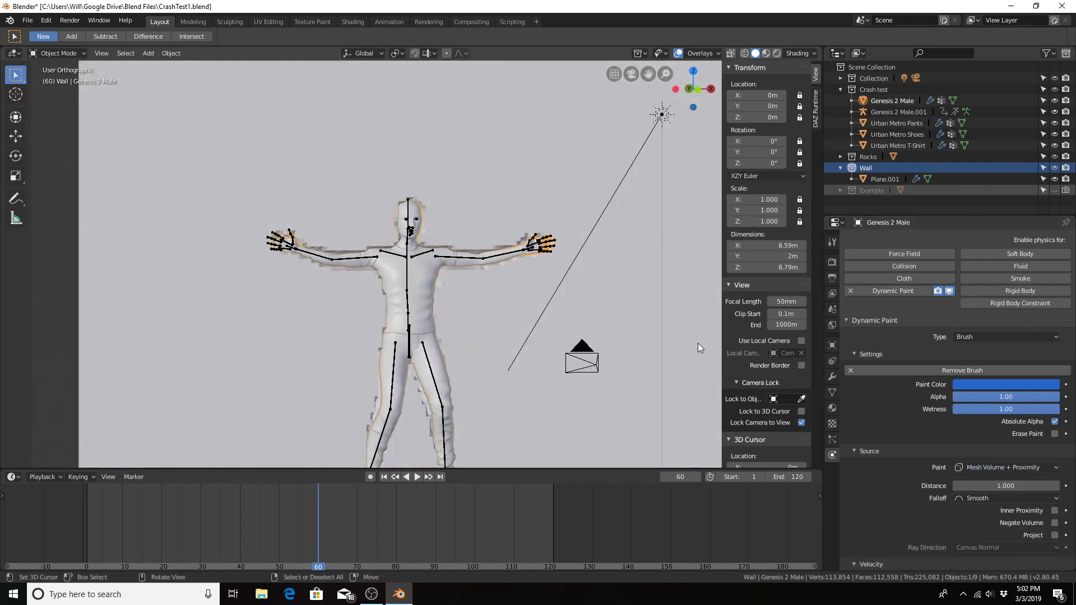
scroll(969, 497, down, 3)
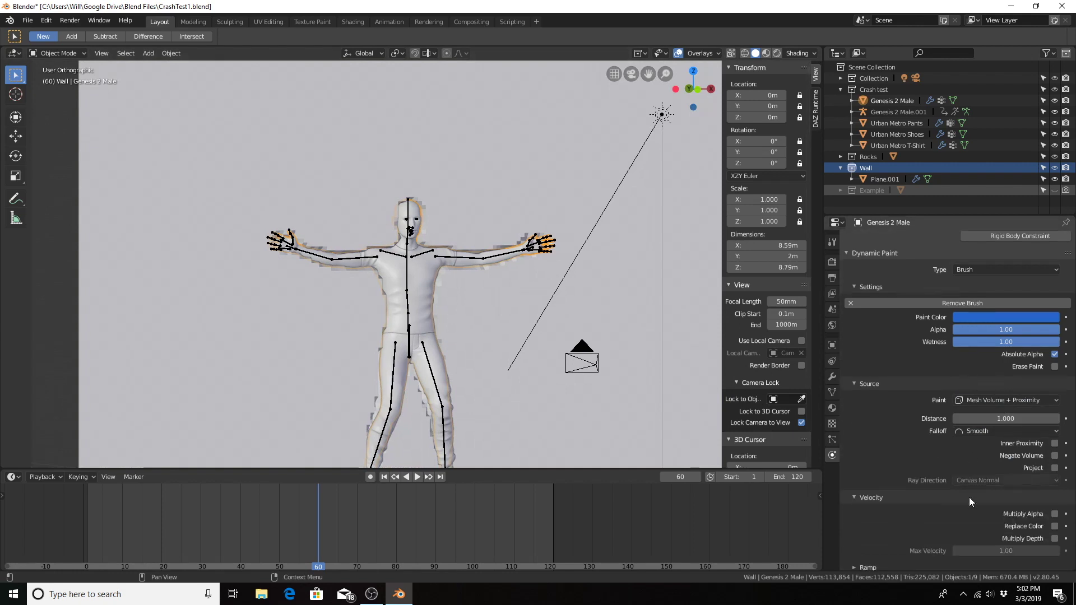
scroll(967, 495, down, 1)
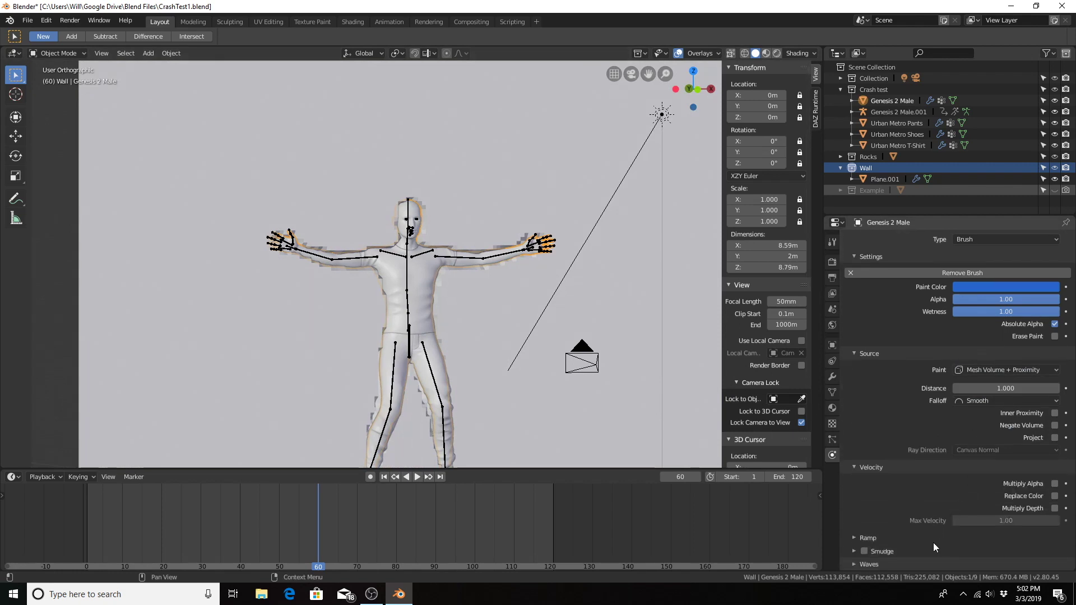
mouse_move(565, 303)
middle_down()
mouse_move(413, 299)
mouse_move(507, 251)
middle_up()
middle_drag(487, 179, 583, 183)
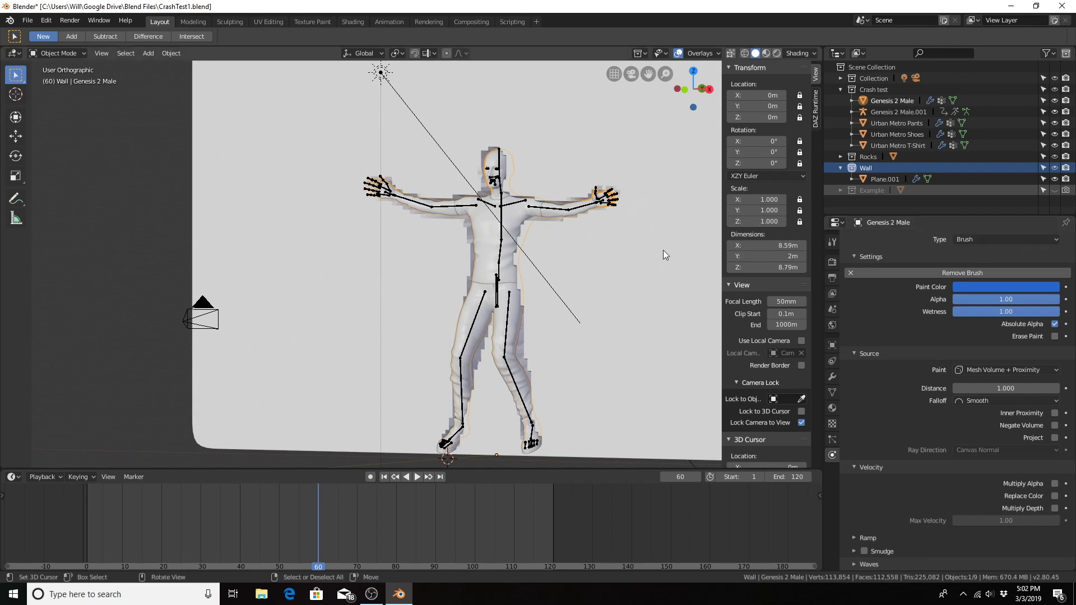
- Apply Shade Smooth to the wall plane
click(624, 252)
scroll(547, 265, down, 1)
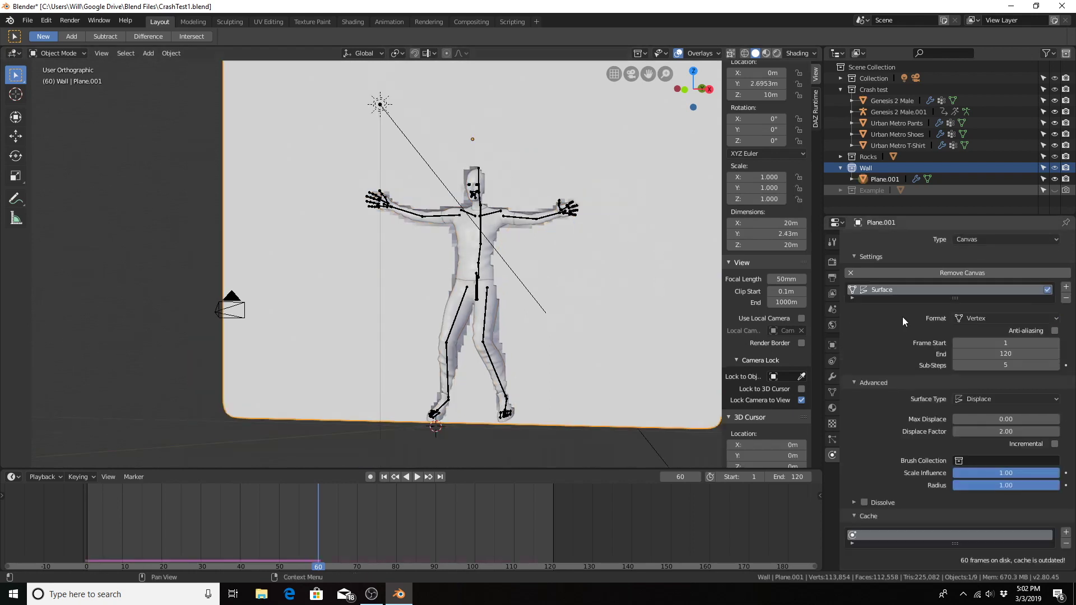
middle_drag(548, 264, 505, 278)
scroll(469, 287, up, 3)
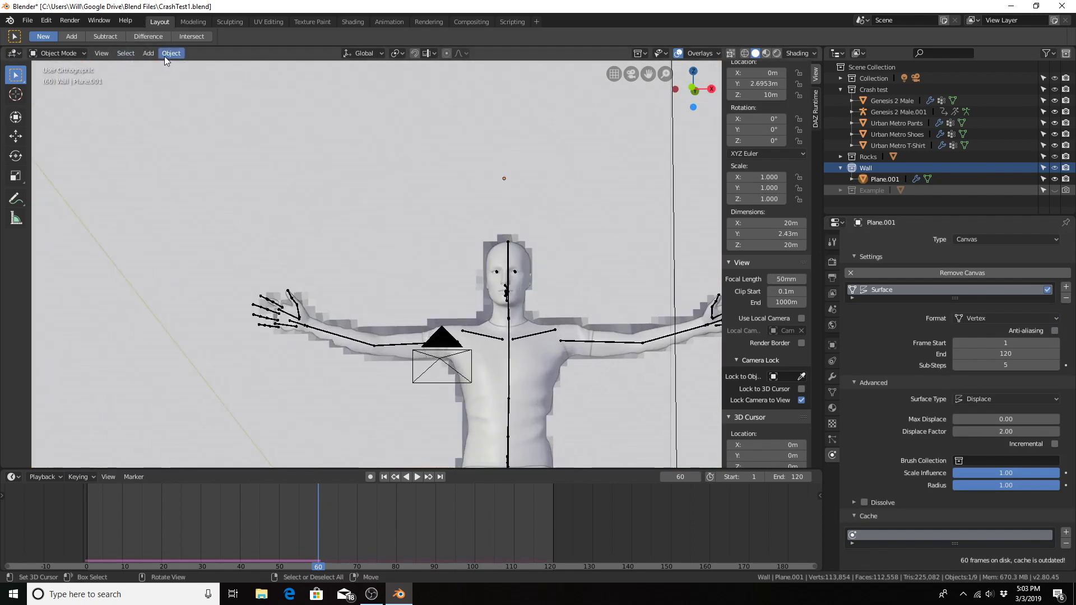
click(169, 53)
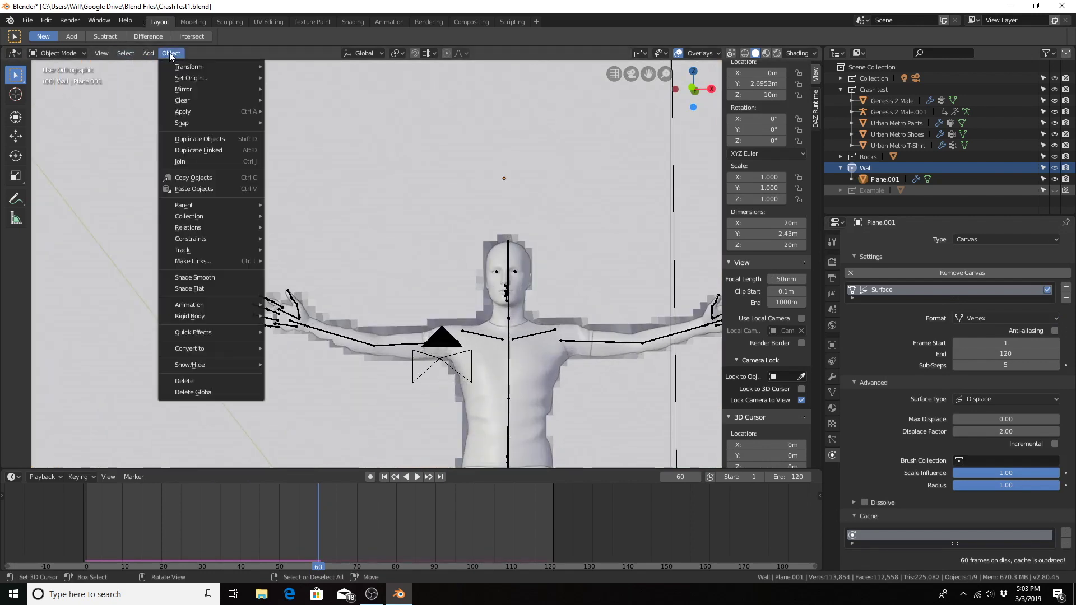
click(195, 273)
scroll(506, 255, down, 1)
scroll(506, 255, down, 2)
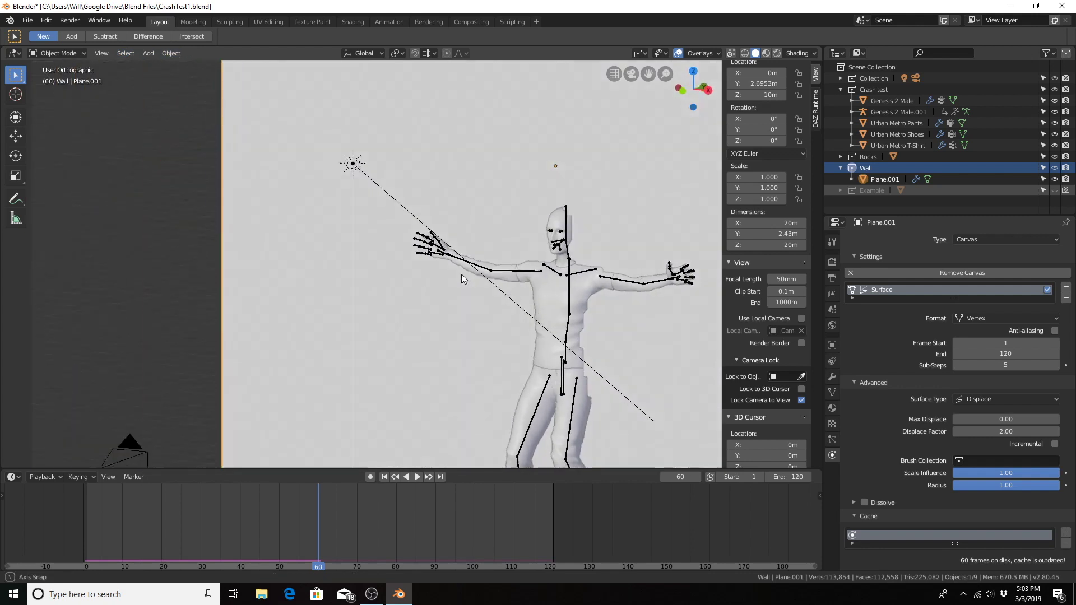
- Replay the impact from frame 27 and stop at frame 80 to inspect the imprint
mouse_move(506, 255)
middle_down()
mouse_move(372, 262)
mouse_move(401, 258)
middle_up()
mouse_move(473, 241)
middle_down()
mouse_move(294, 211)
mouse_move(380, 219)
middle_up()
scroll(971, 291, up, 3)
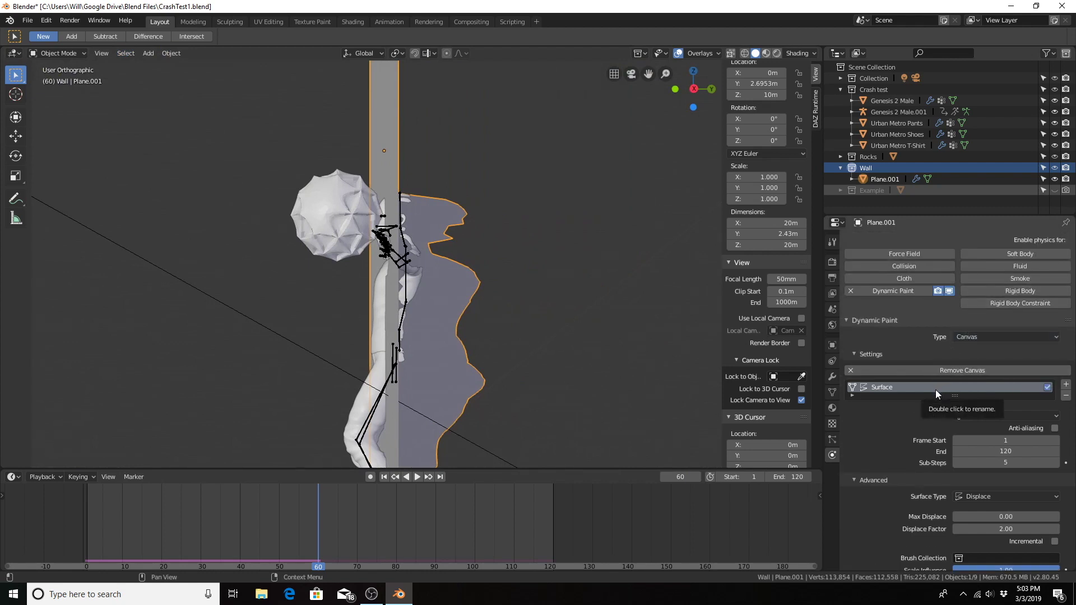
middle_drag(383, 212, 372, 232)
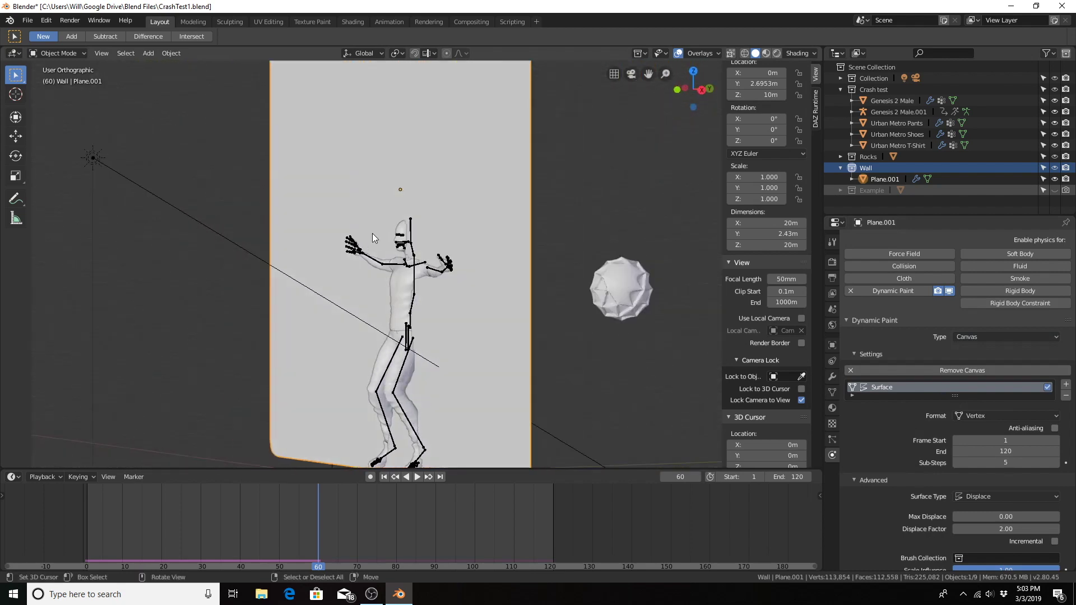
mouse_move(372, 232)
middle_down()
mouse_move(333, 232)
mouse_move(338, 287)
middle_up()
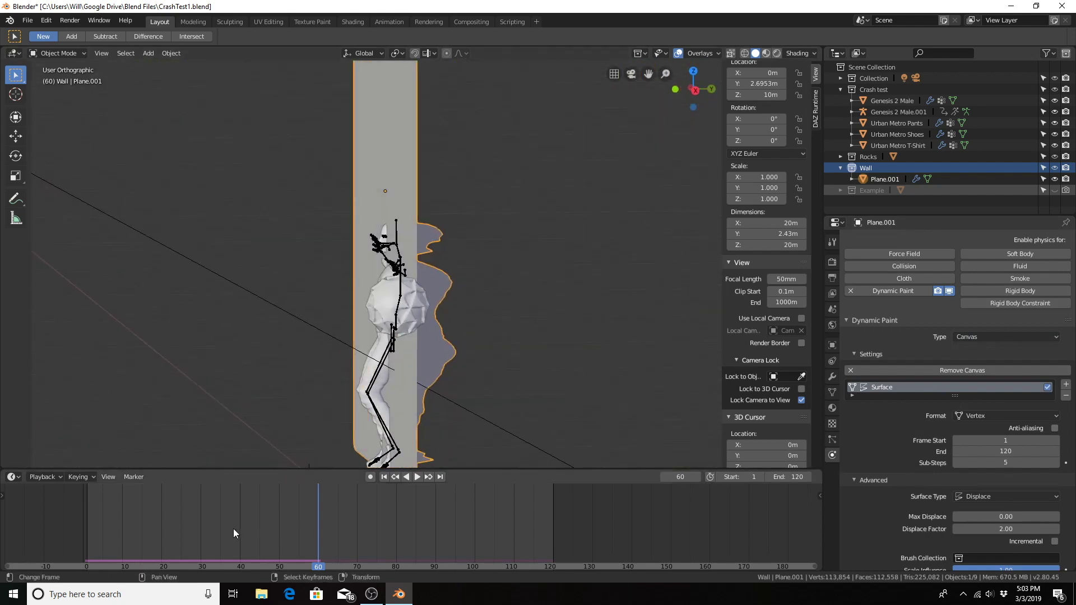
drag(231, 534, 190, 520)
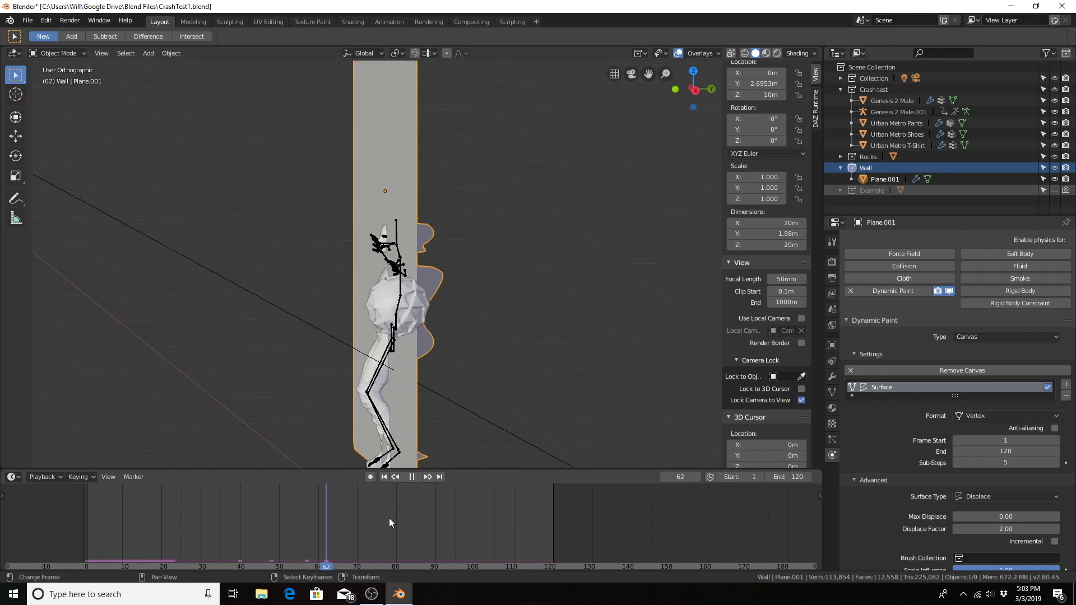
key(space)
mouse_move(494, 289)
middle_down()
mouse_move(495, 279)
mouse_move(514, 292)
mouse_move(509, 314)
middle_up()
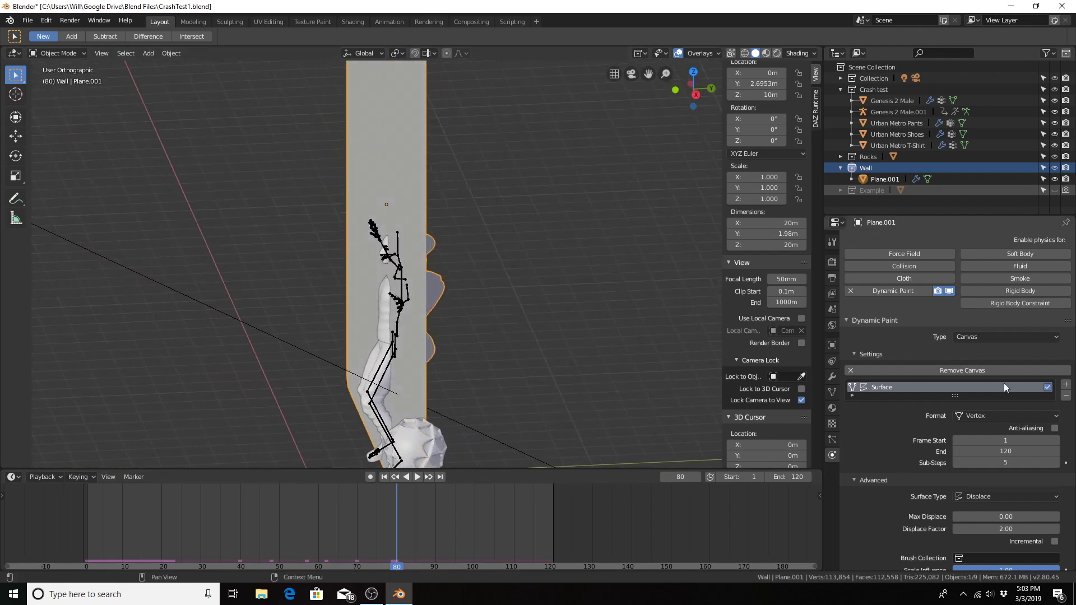
scroll(1004, 383, down, 5)
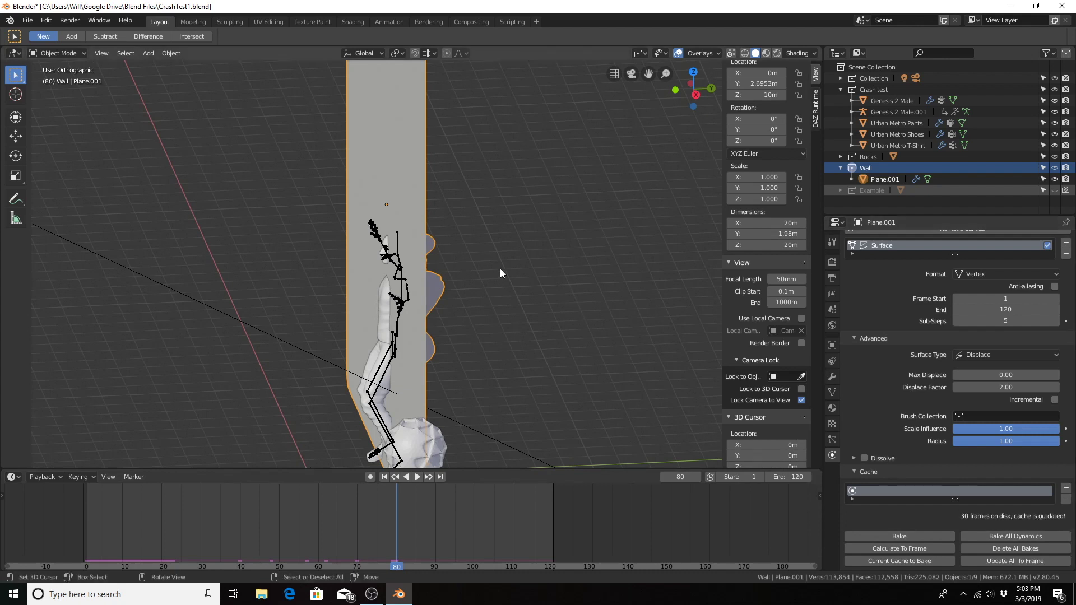
- Delete all Dynamic Paint cache bakes for the wall canvas
middle_drag(553, 303, 545, 300)
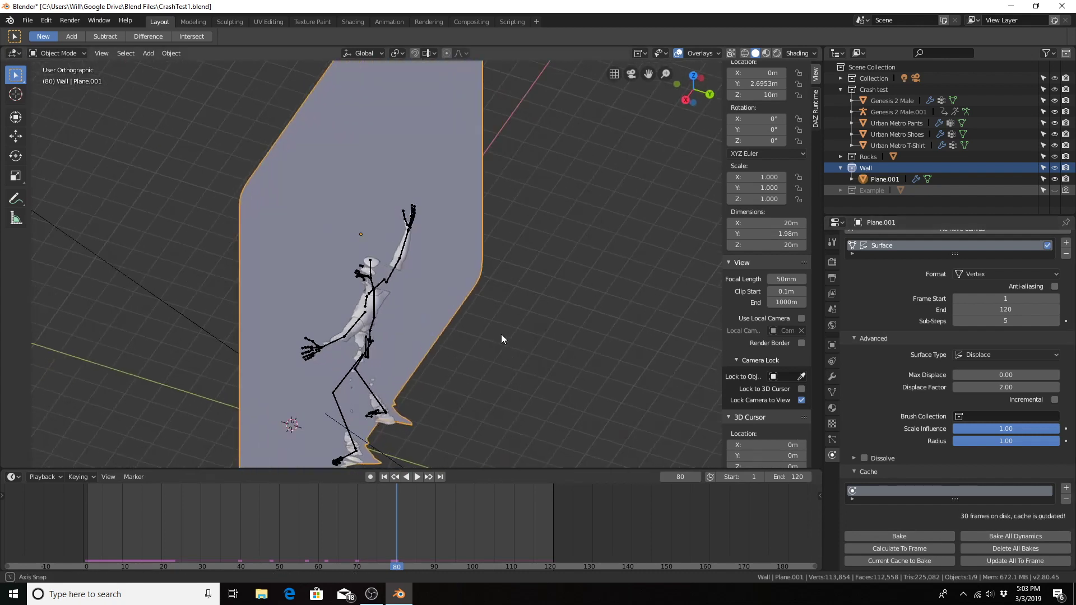
click(998, 549)
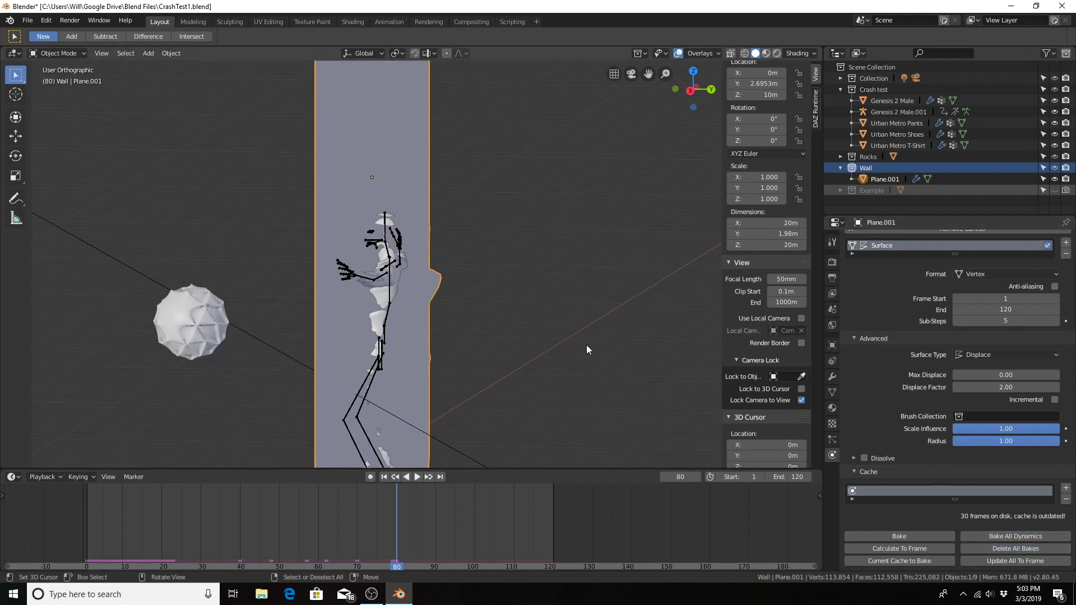
middle_drag(551, 340, 578, 341)
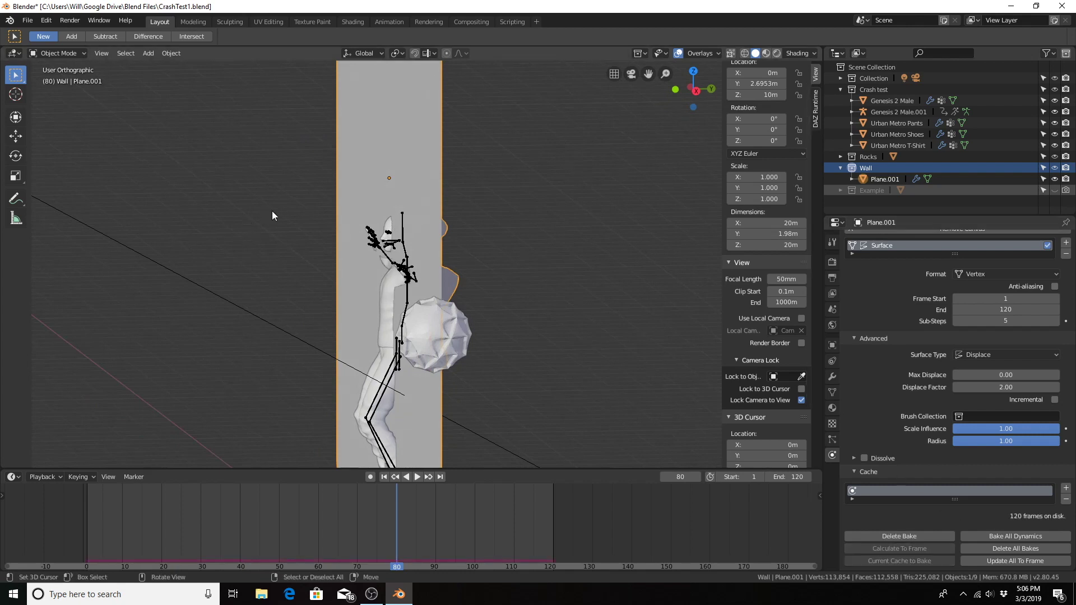
- Replay the early impact frames, jumping between frames 23 and 12
middle_drag(260, 223, 309, 292)
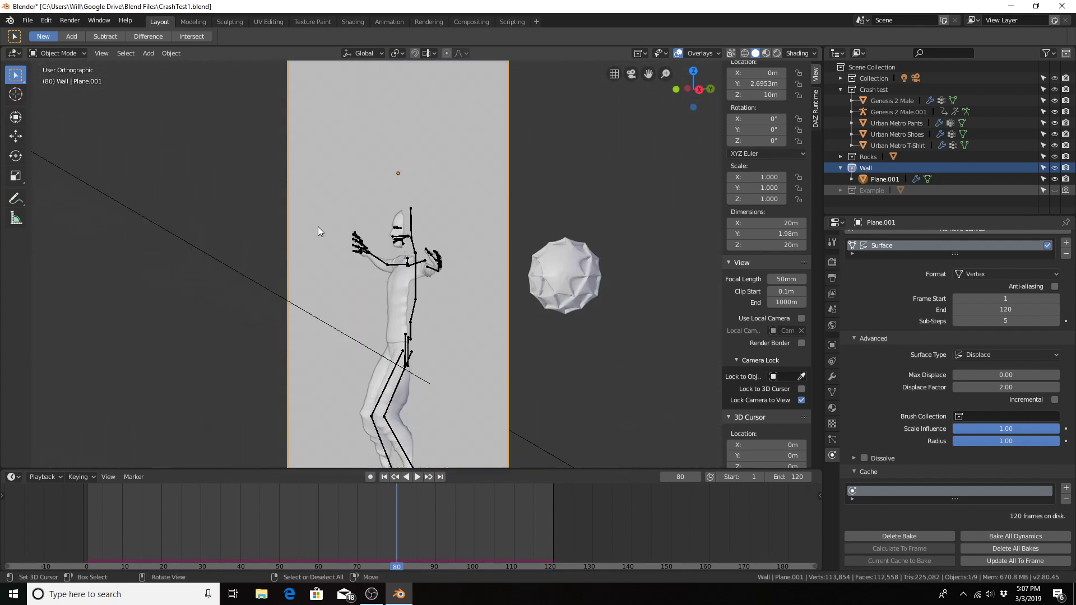
click(176, 518)
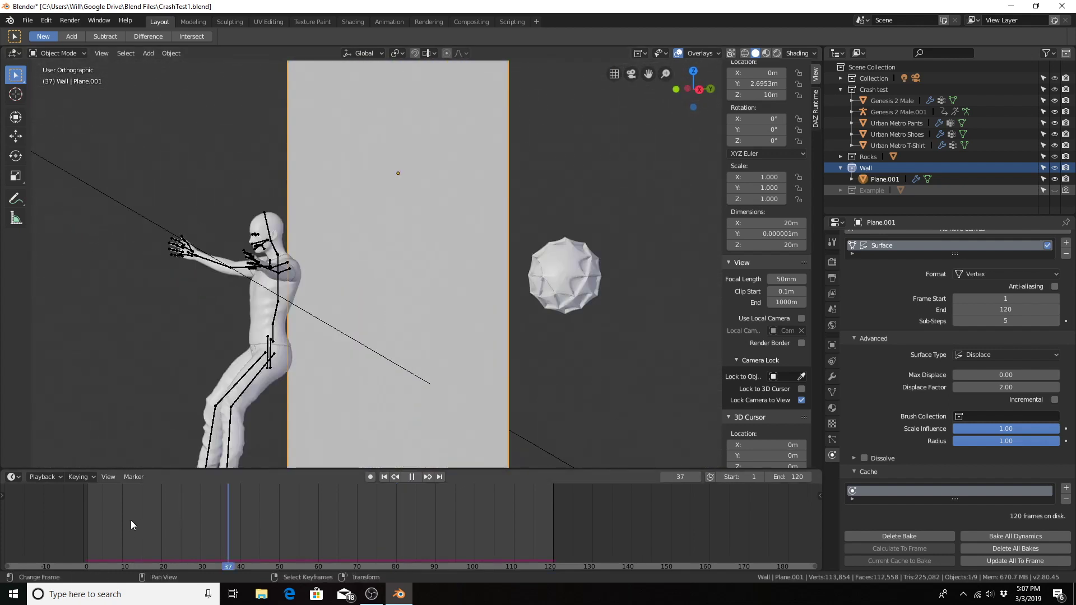
key(space)
key(space)
click(130, 525)
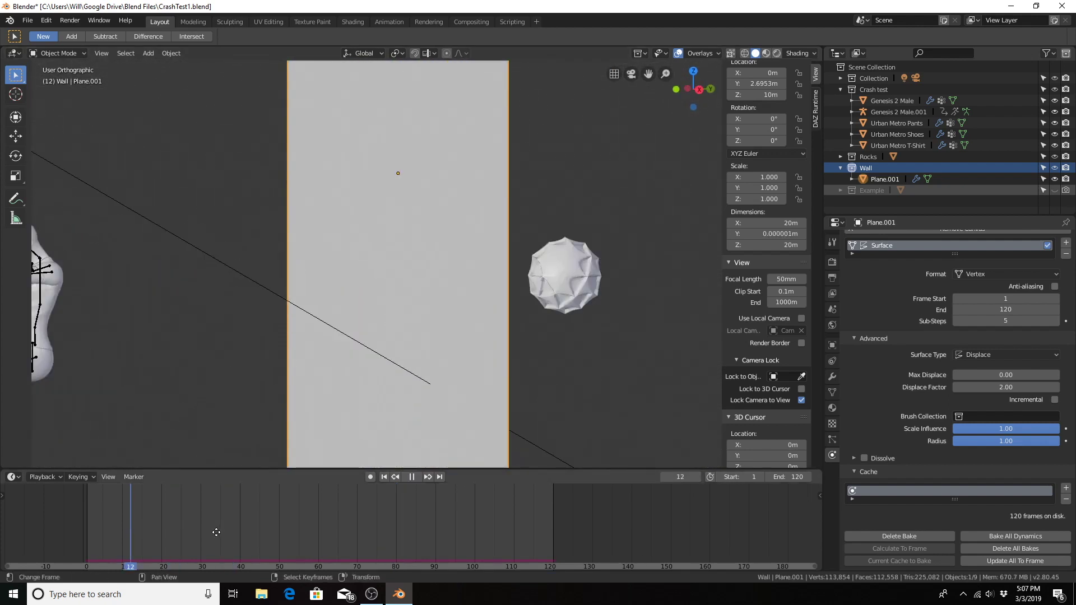
ctrl+scroll(253, 497, up, 3)
mouse_move(252, 381)
middle_down()
mouse_move(223, 378)
mouse_move(237, 376)
middle_up()
key(space)
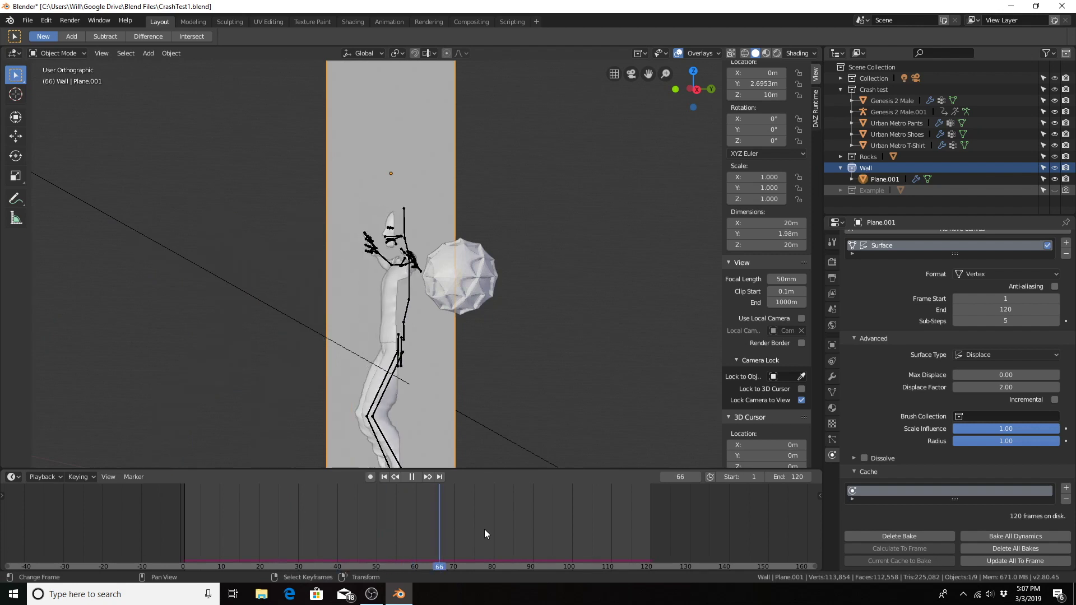
- Play on from frame 89 to frame 118, then view the wall in Front Orthographic
key(space)
ctrl+scroll(539, 550, right, 2)
middle_drag(500, 303, 517, 284)
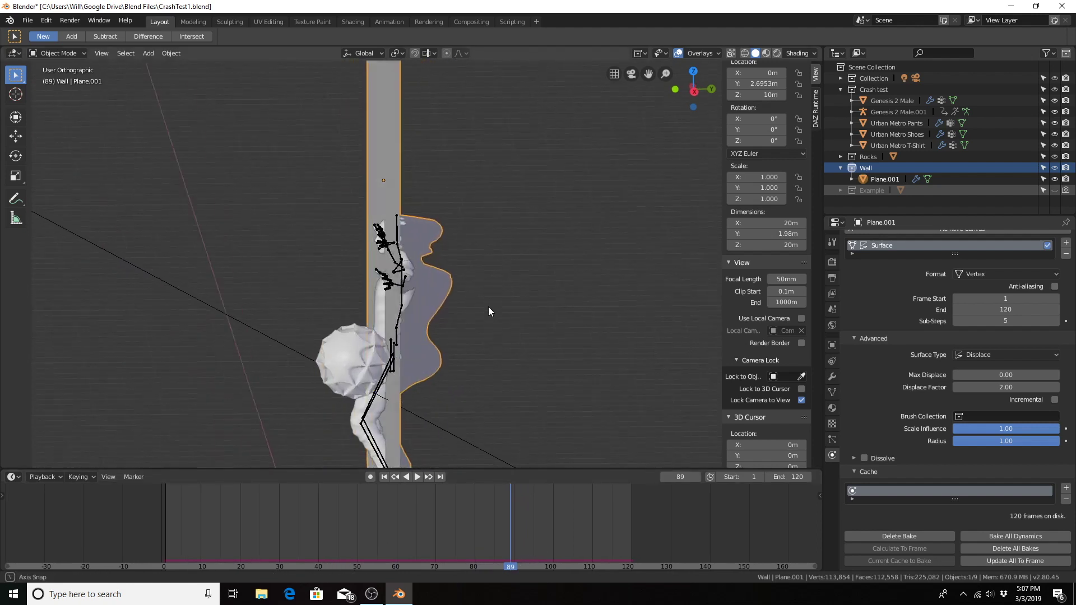
key(space)
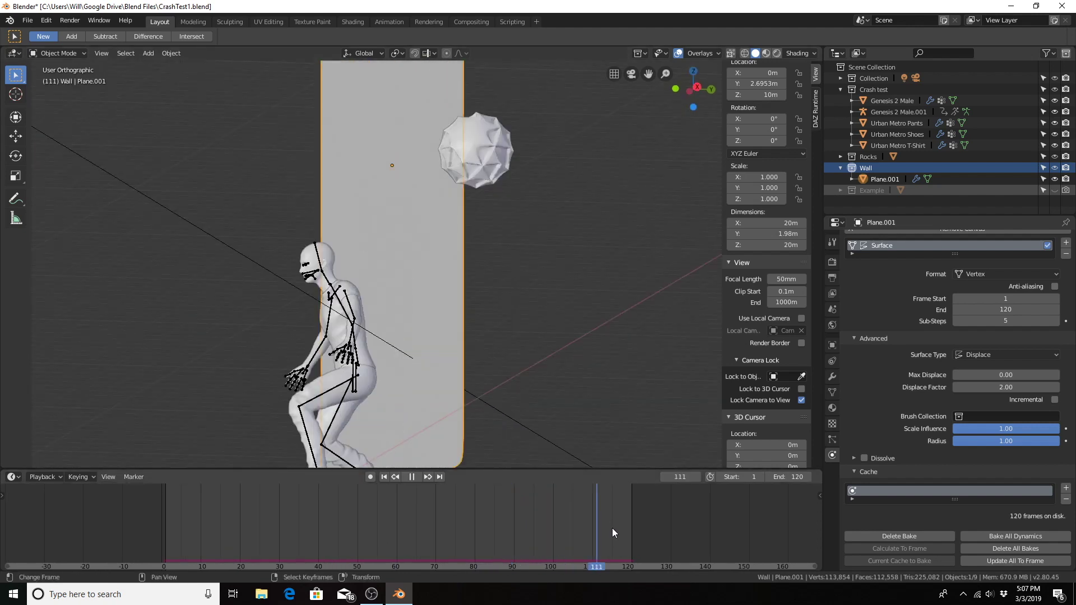
key(space)
middle_drag(484, 359, 591, 347)
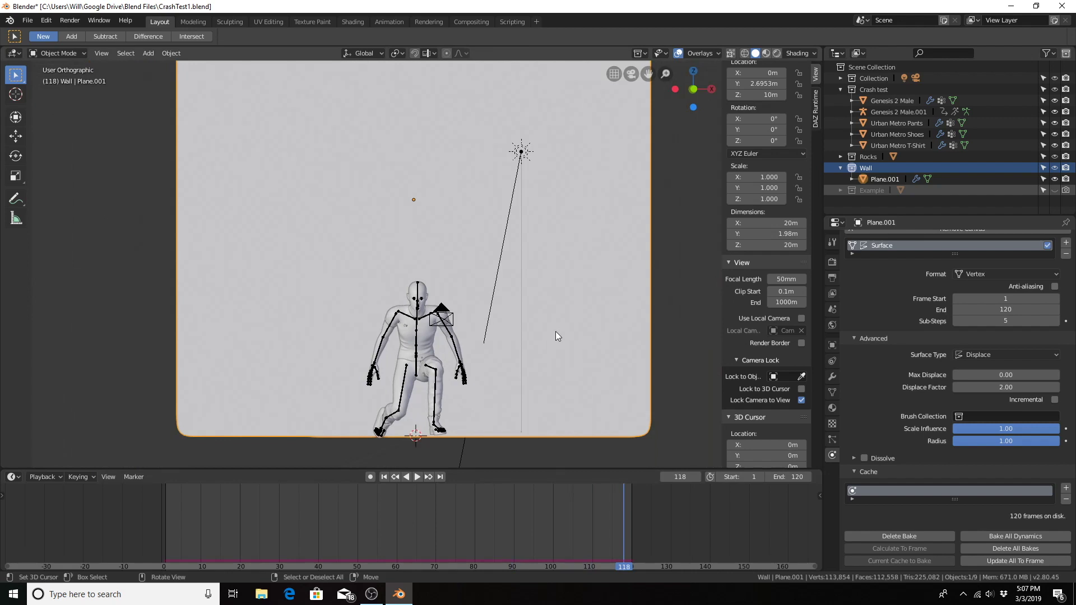
key(KP_1)
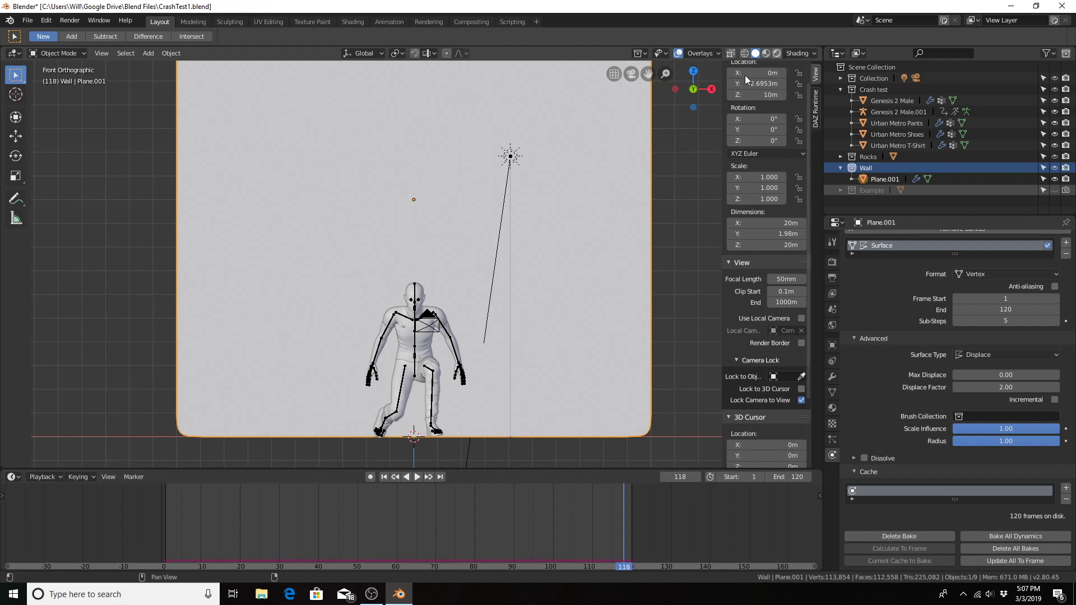
key(shift+z)
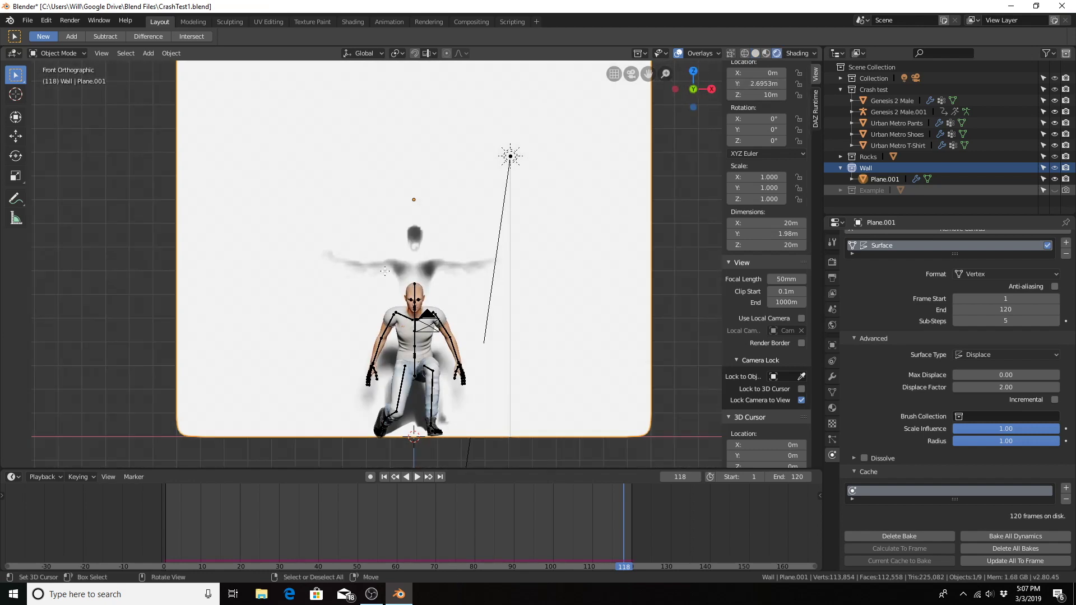
mouse_move(380, 271)
middle_down()
mouse_move(486, 303)
mouse_move(404, 176)
mouse_move(281, 211)
mouse_move(272, 261)
mouse_move(311, 280)
middle_up()
mouse_move(513, 250)
middle_down()
mouse_move(471, 253)
mouse_move(531, 255)
middle_up()
mouse_move(407, 245)
middle_down()
mouse_move(537, 241)
mouse_move(492, 251)
mouse_move(418, 240)
middle_up()
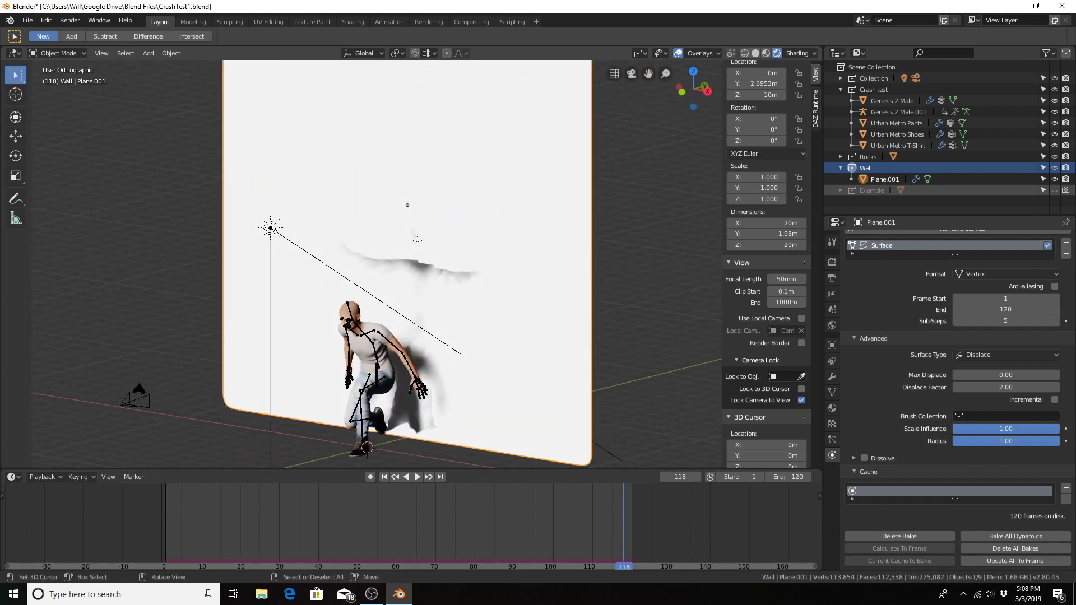
click(753, 53)
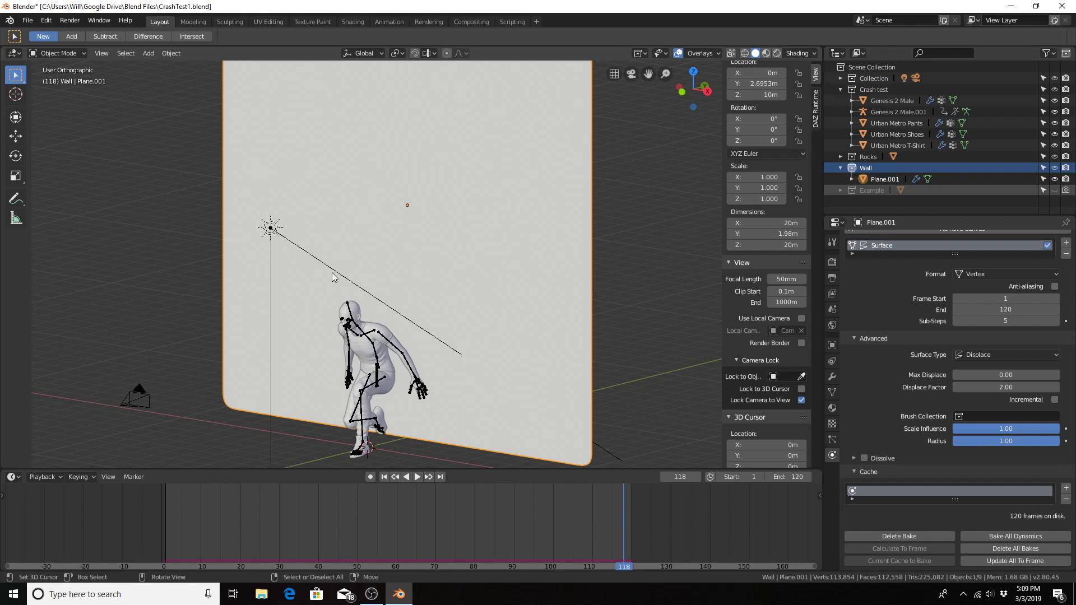
- Bring the wall into a near-front view and enter Edit Mode on its mesh
mouse_move(331, 271)
middle_down()
mouse_move(390, 266)
mouse_move(381, 269)
middle_up()
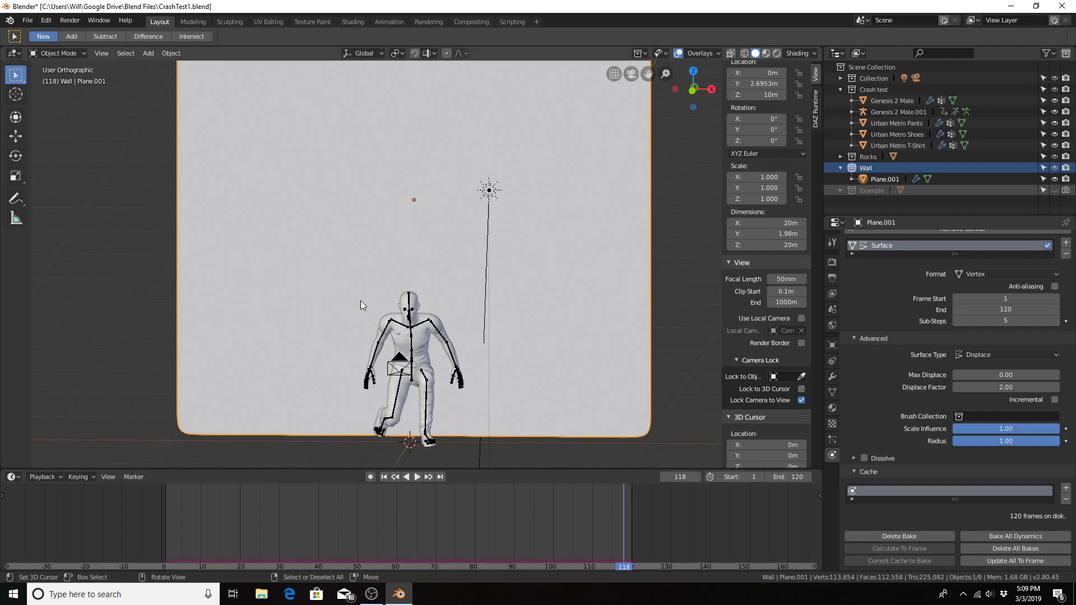
scroll(580, 285, down, 4)
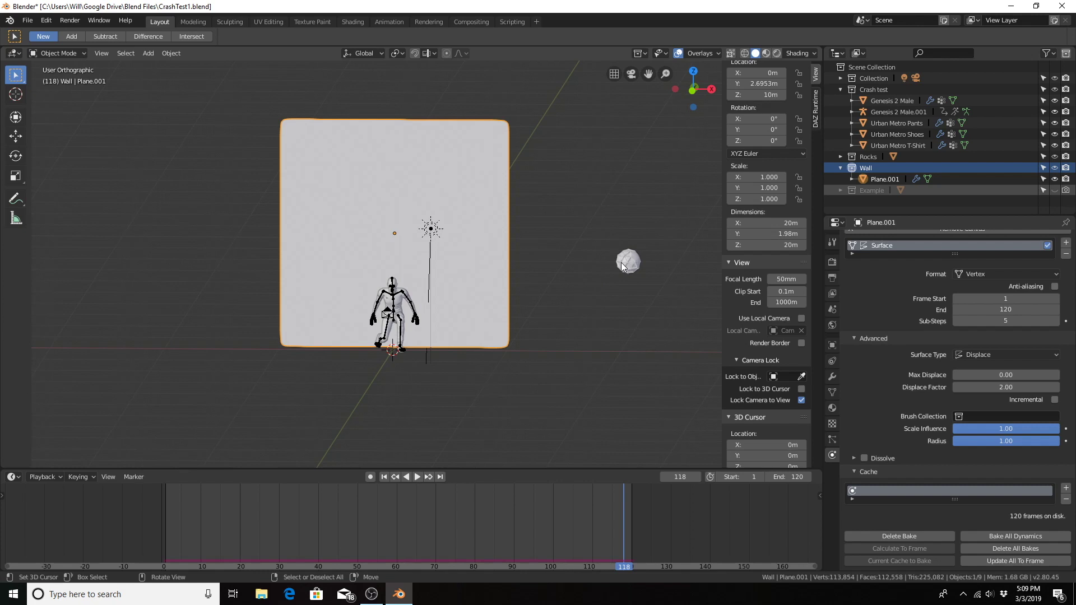
scroll(348, 282, up, 5)
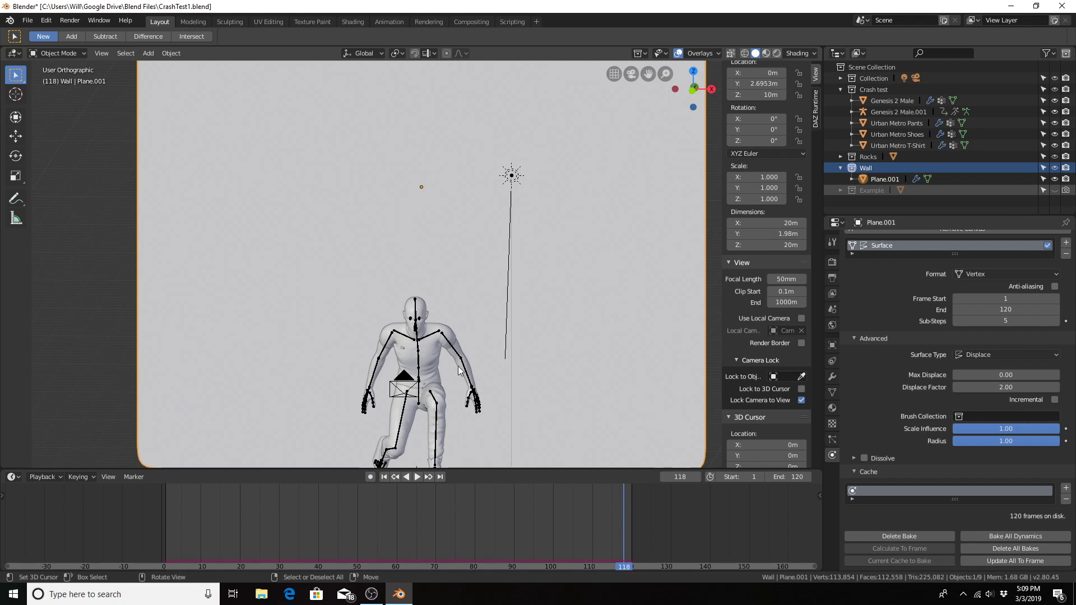
shift+middle_drag(460, 370, 461, 332)
key(Tab)
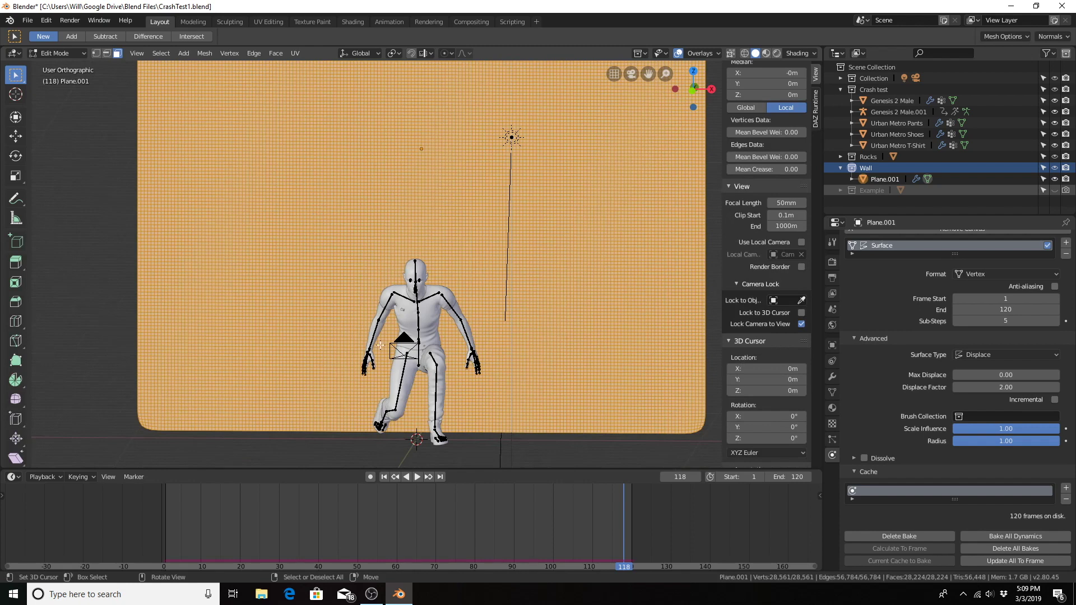
- At frame 60, circle-select the wall vertices tracing the figure's arm and leg outline
click(398, 509)
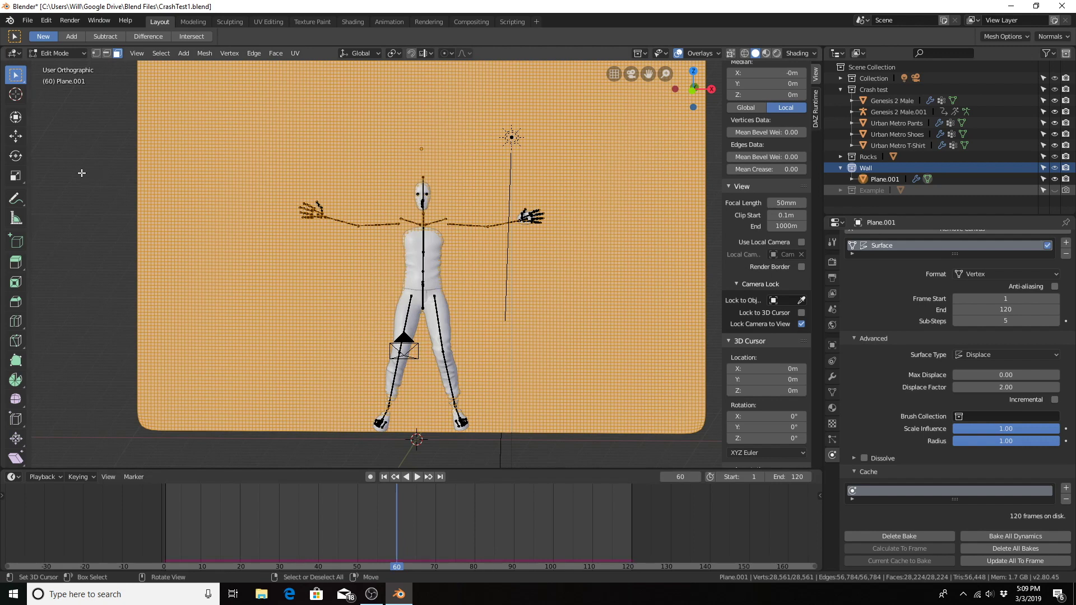
key(alt+a)
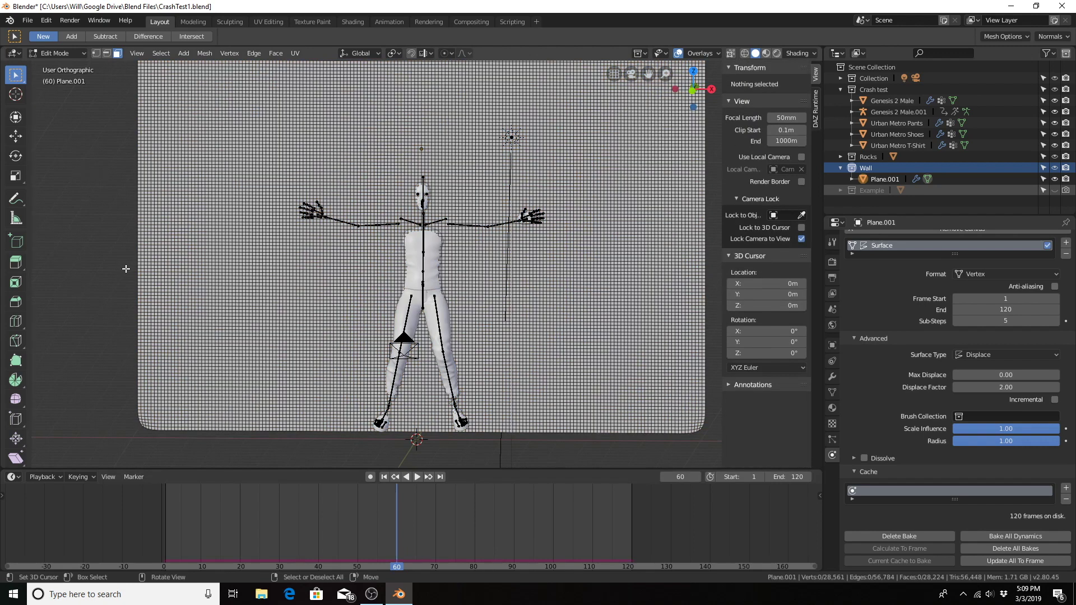
key(KP_1)
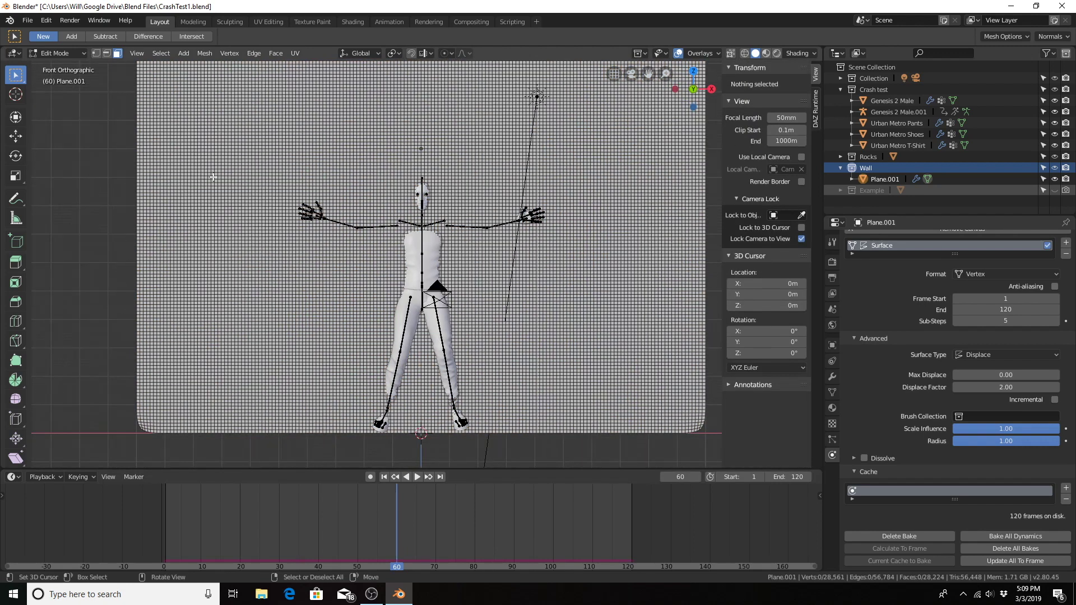
key(c)
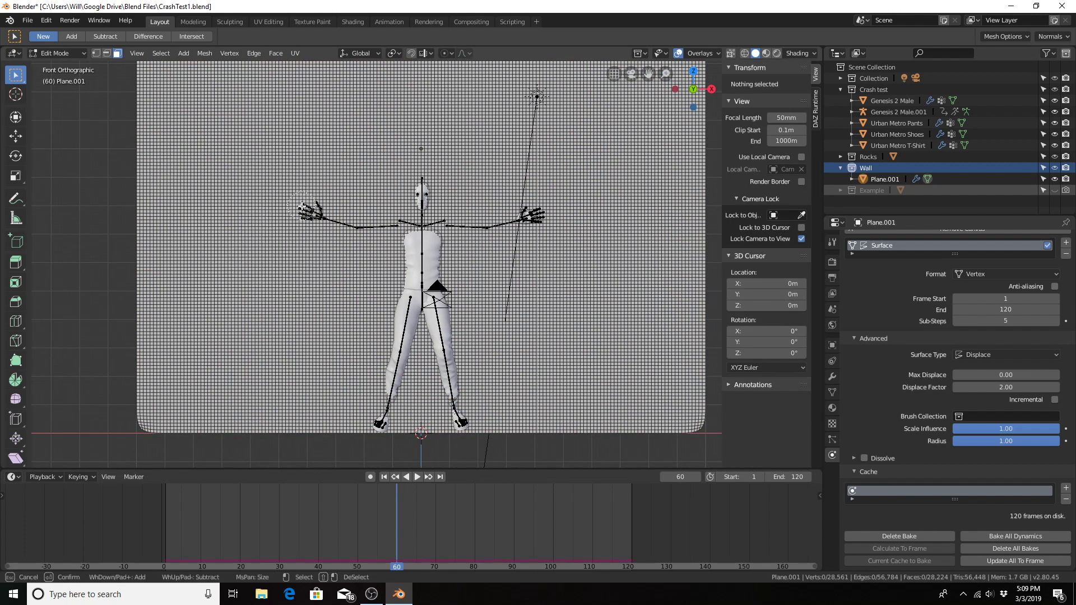
click(306, 210)
mouse_move(307, 210)
mouse_down()
mouse_move(410, 222)
mouse_move(544, 210)
mouse_move(401, 251)
mouse_move(440, 325)
mouse_up()
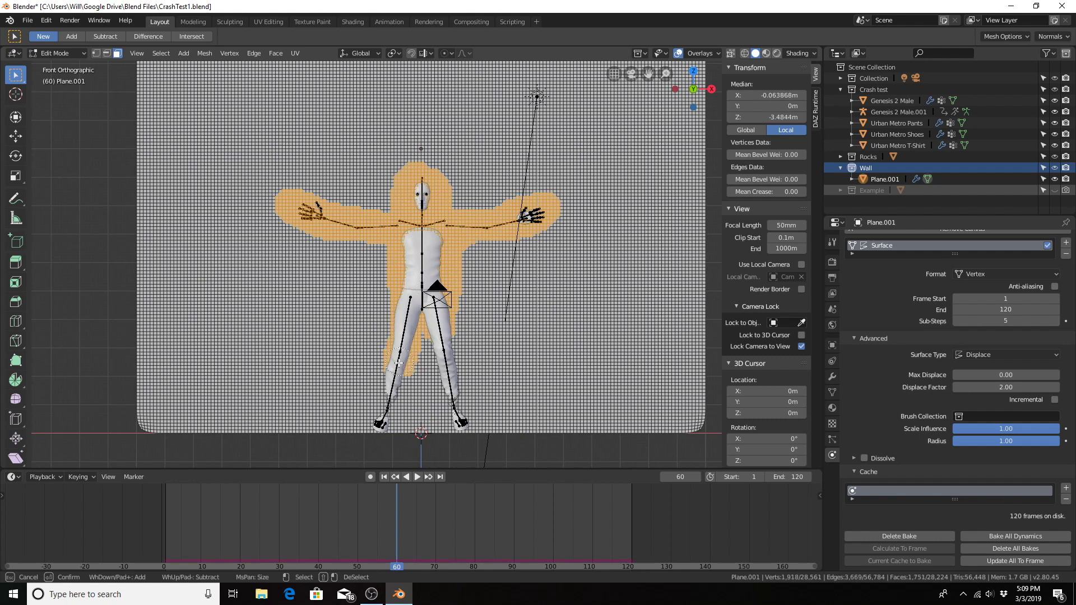
mouse_move(440, 325)
mouse_down()
mouse_move(373, 427)
mouse_move(448, 286)
mouse_move(451, 376)
mouse_move(443, 292)
mouse_move(434, 327)
mouse_move(392, 345)
mouse_move(393, 288)
mouse_up()
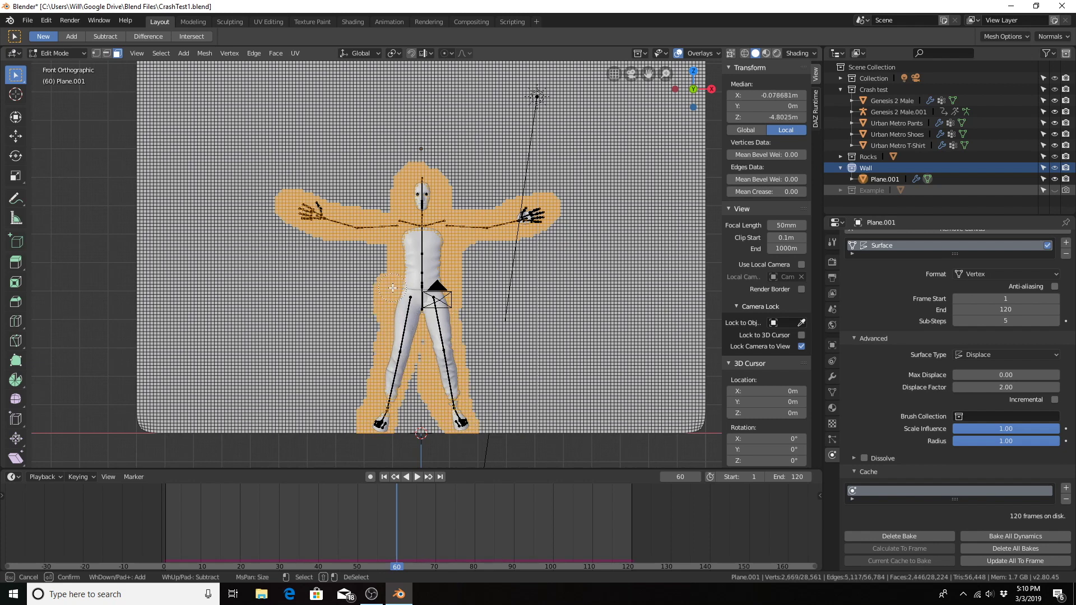
right_click(393, 288)
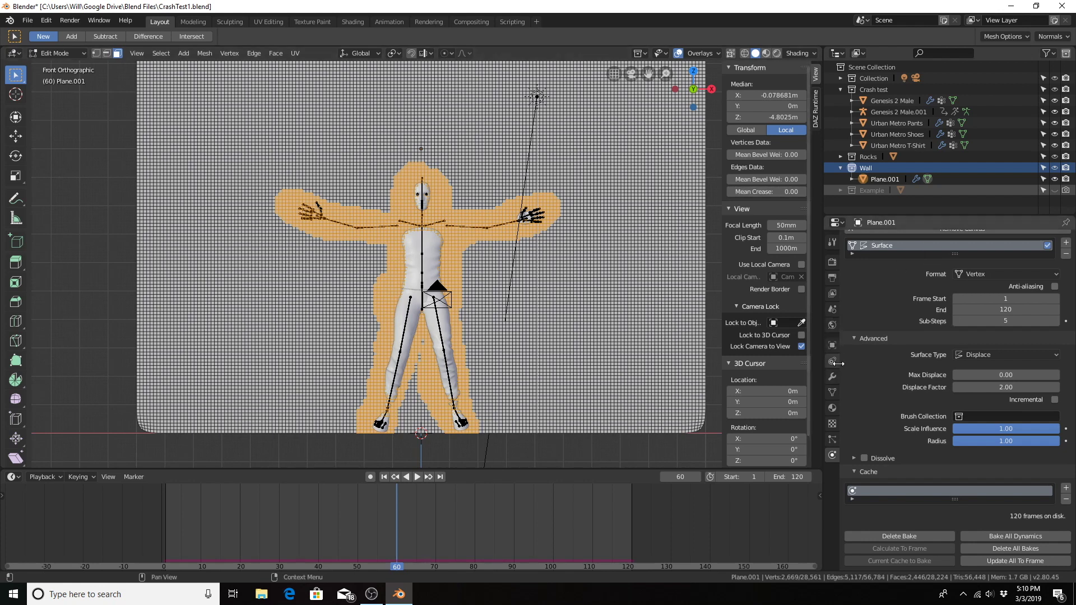
- Create vertex group 'Rocks', assign and verify the selected vertices, then return to Object Mode
click(833, 391)
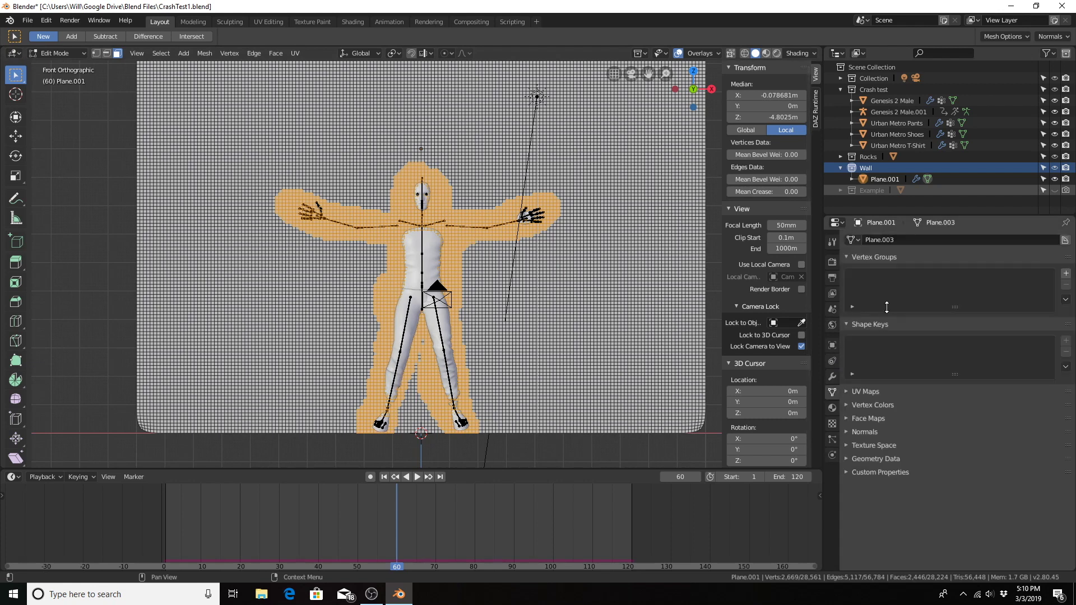
click(1065, 276)
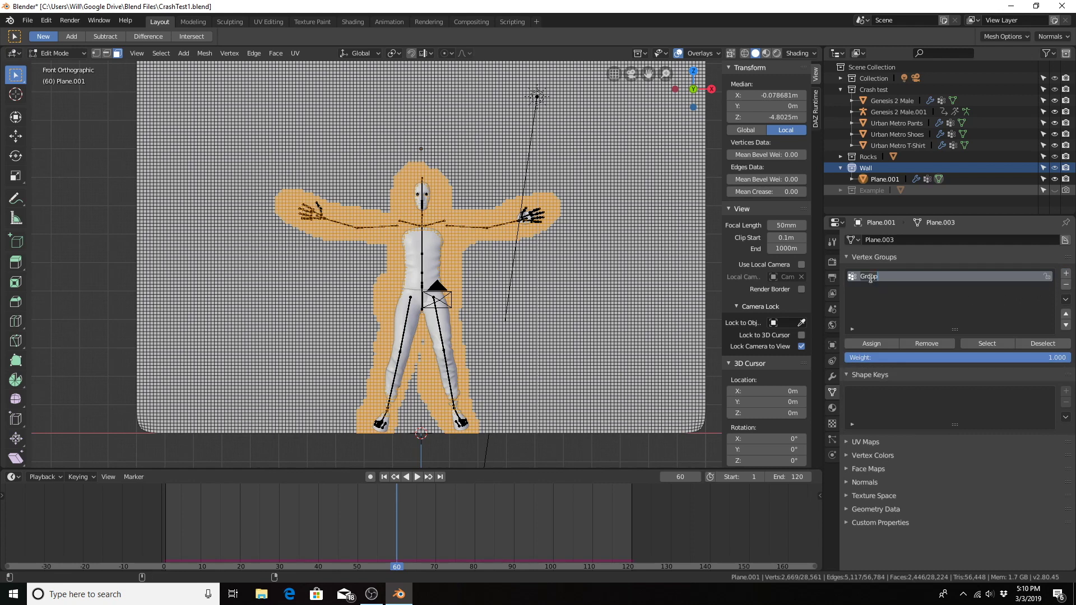
text(Rocks)
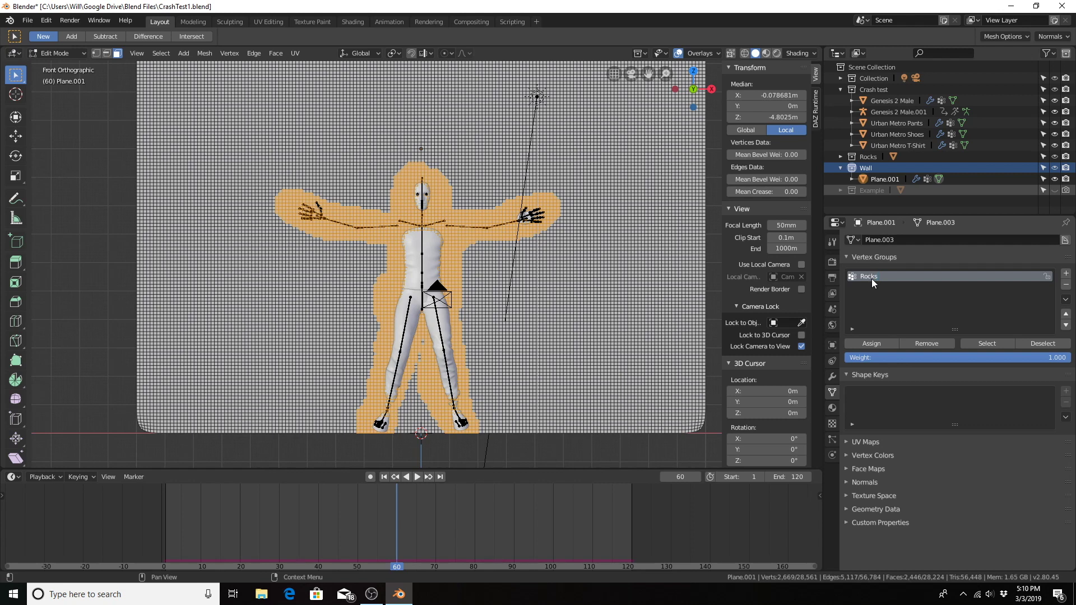
key(Return)
click(865, 343)
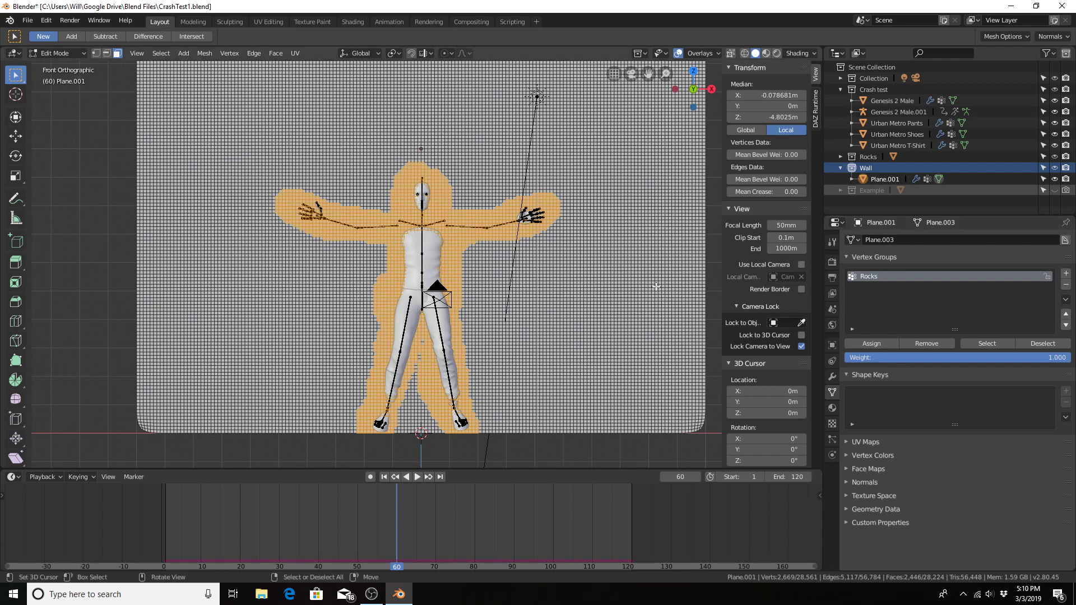
click(1040, 347)
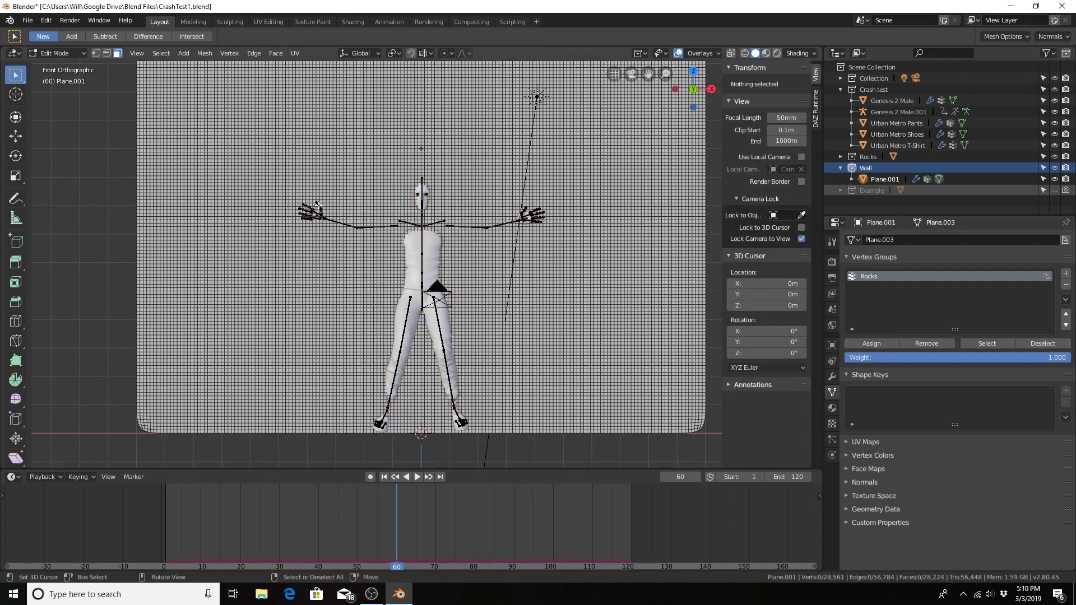
click(987, 344)
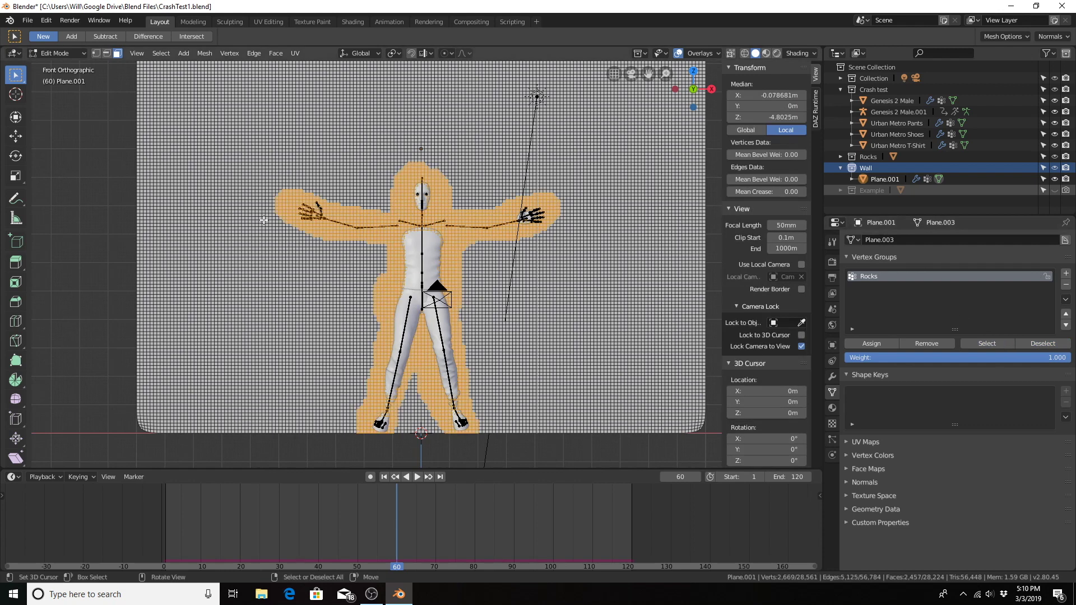
key(Tab)
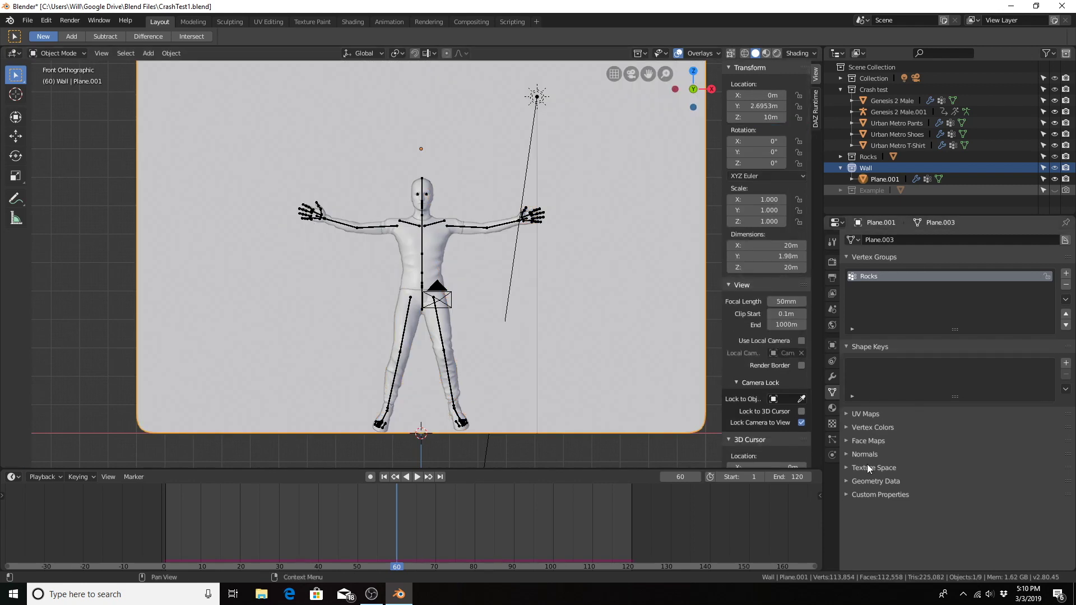
- Add a new particle system to the wall with an emission number of 100
click(832, 443)
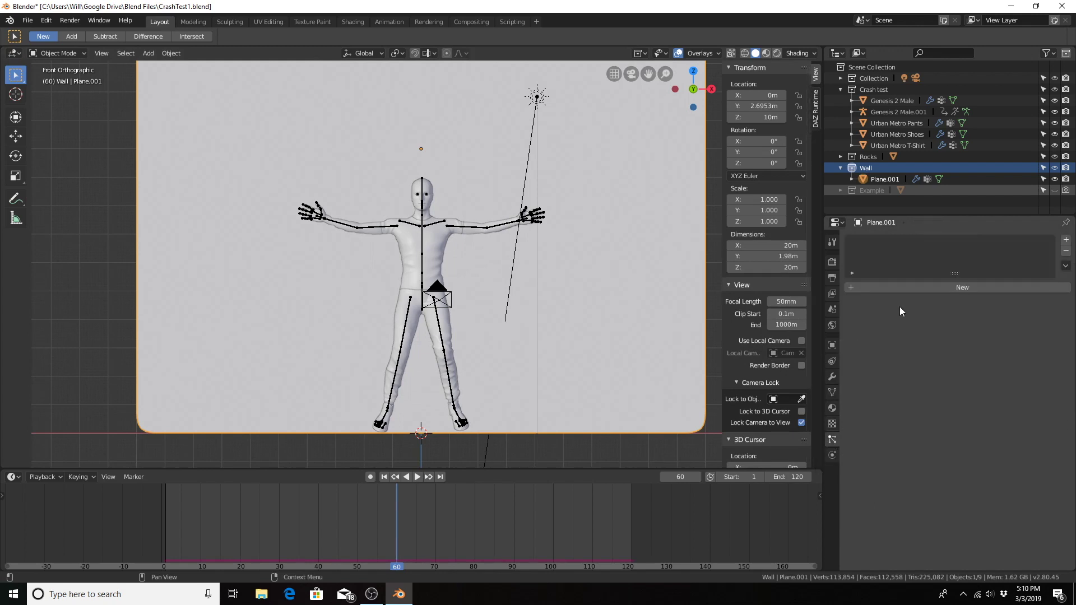
click(912, 290)
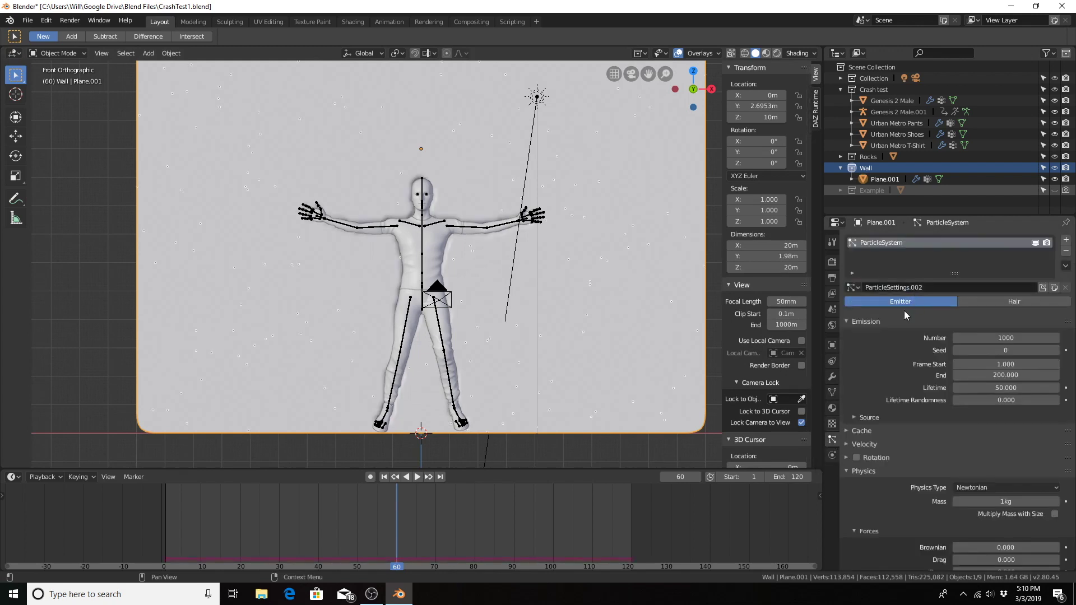
text(1200)
key(Return)
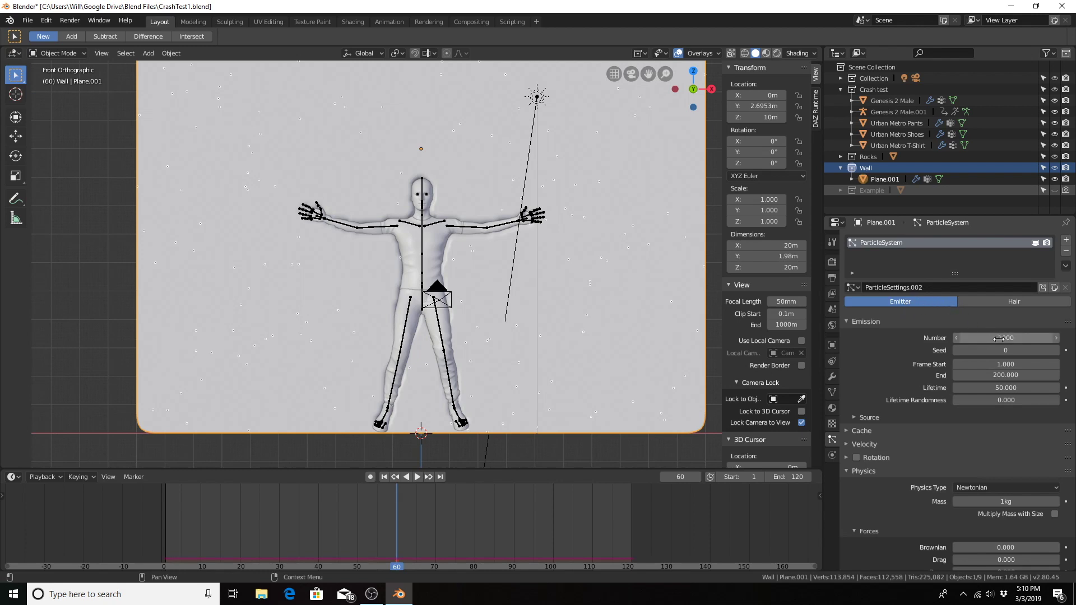
click(998, 338)
click(1010, 338)
text(100)
key(Return)
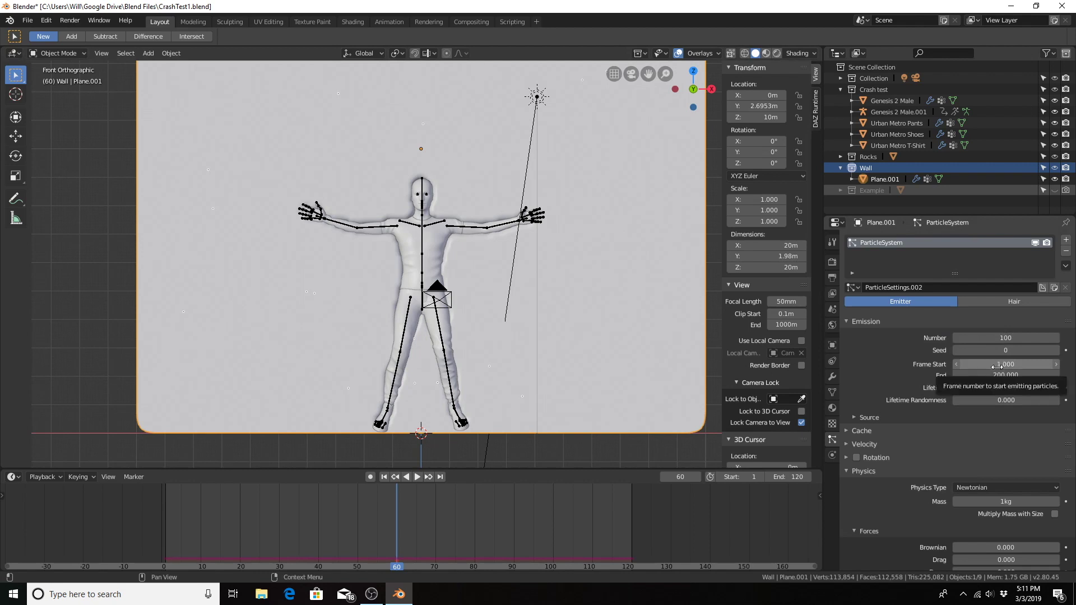
click(1008, 365)
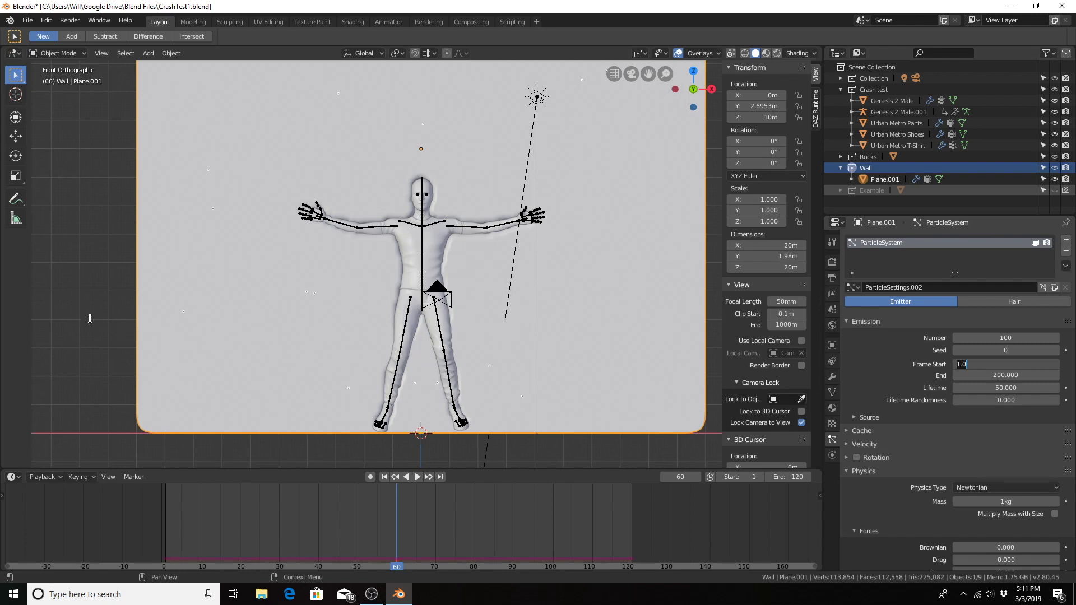
- Set particle emission to start at frame 50 and end at frame 60
mouse_move(92, 307)
middle_down()
mouse_move(50, 323)
mouse_move(680, 288)
mouse_move(656, 307)
middle_up()
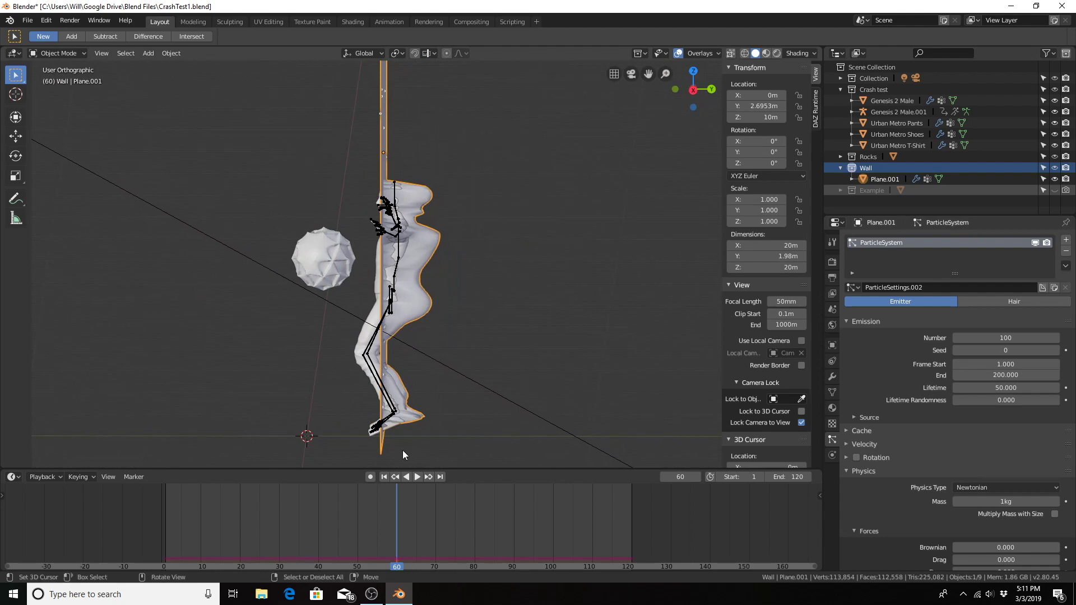
drag(351, 506, 404, 506)
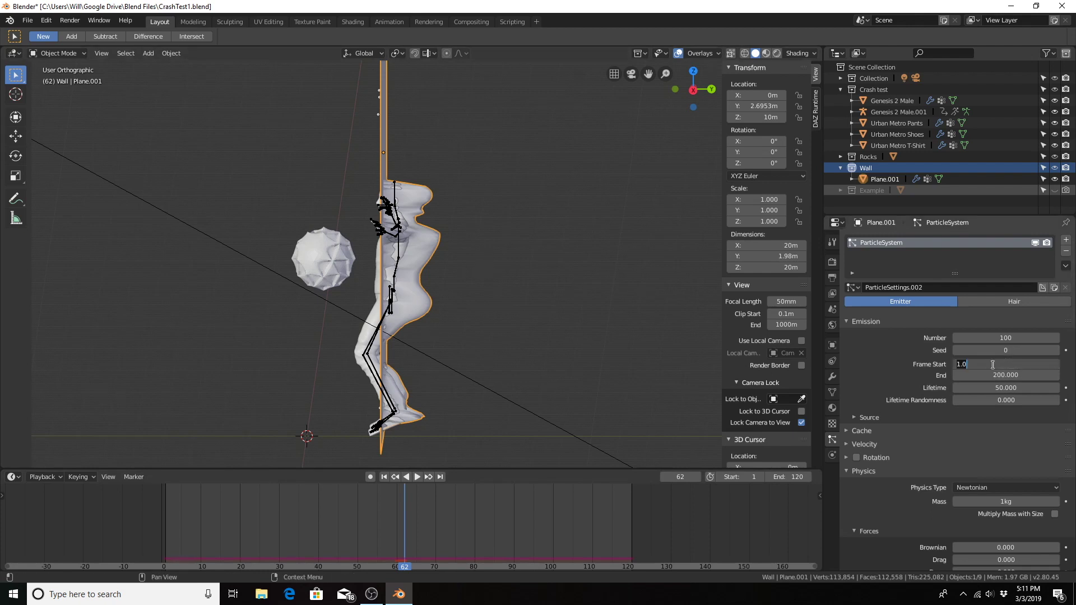
text(50.000)
drag(967, 363, 994, 364)
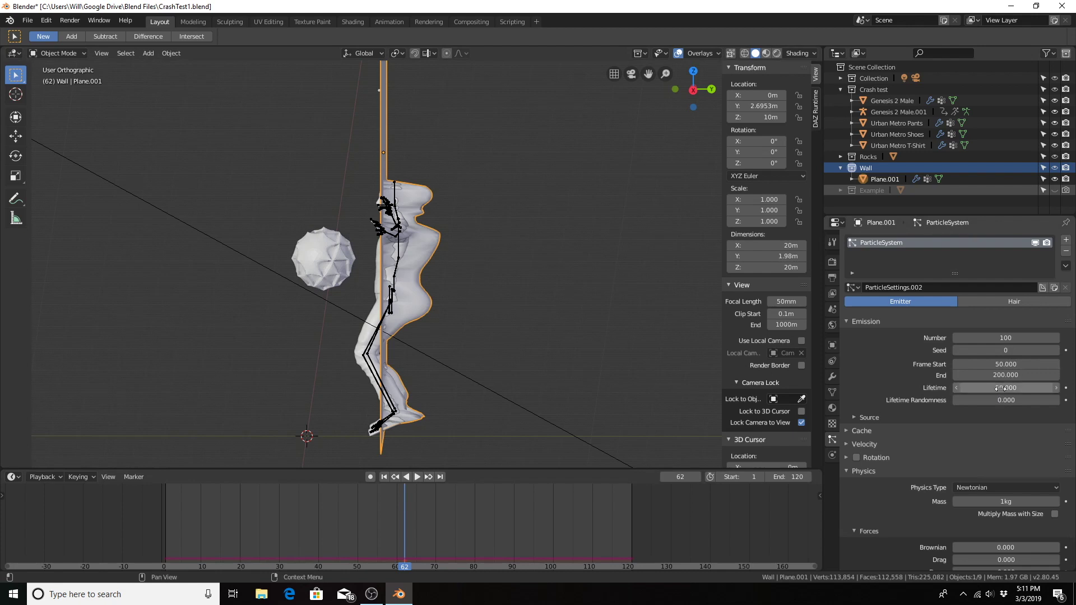
click(1003, 376)
text(60)
key(Return)
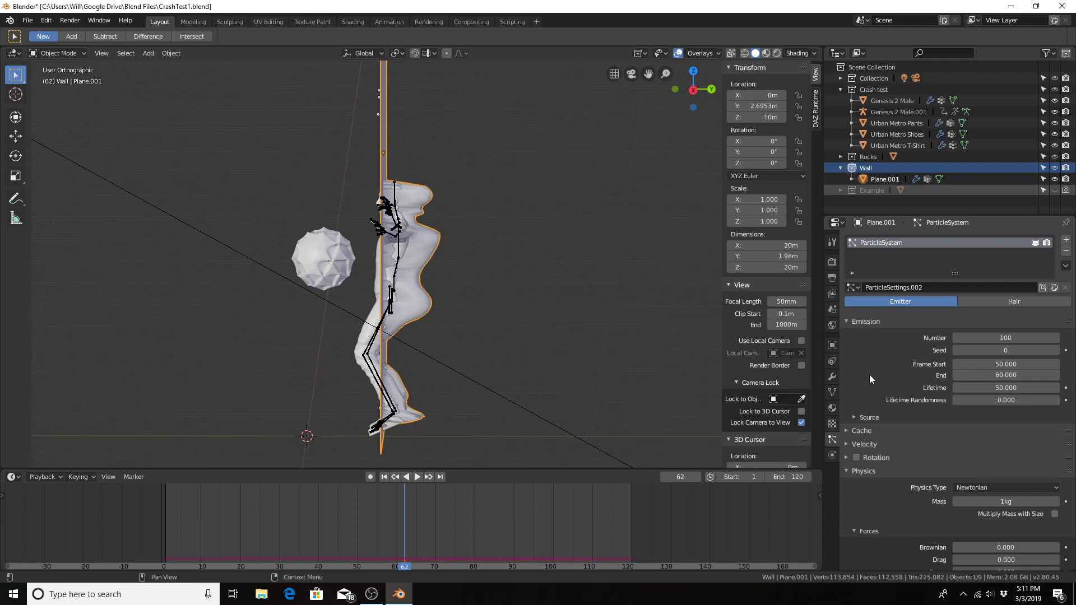
middle_drag(521, 264, 525, 262)
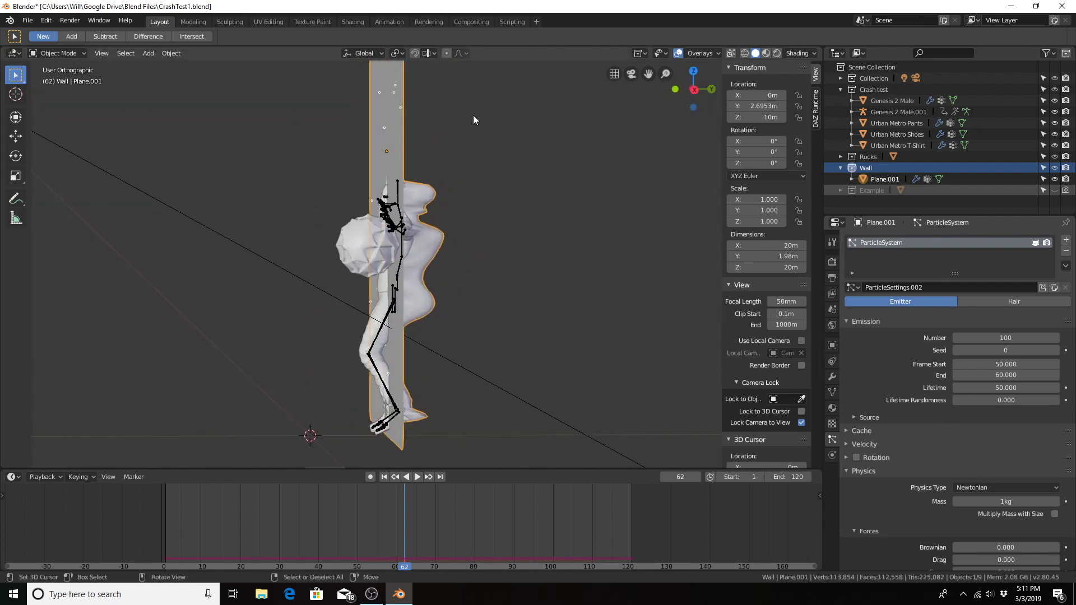
- Set the particle Density vertex group to Rocks
mouse_move(389, 177)
middle_down()
mouse_move(422, 181)
mouse_move(1039, 519)
middle_up()
scroll(1040, 519, down, 3)
scroll(965, 463, down, 3)
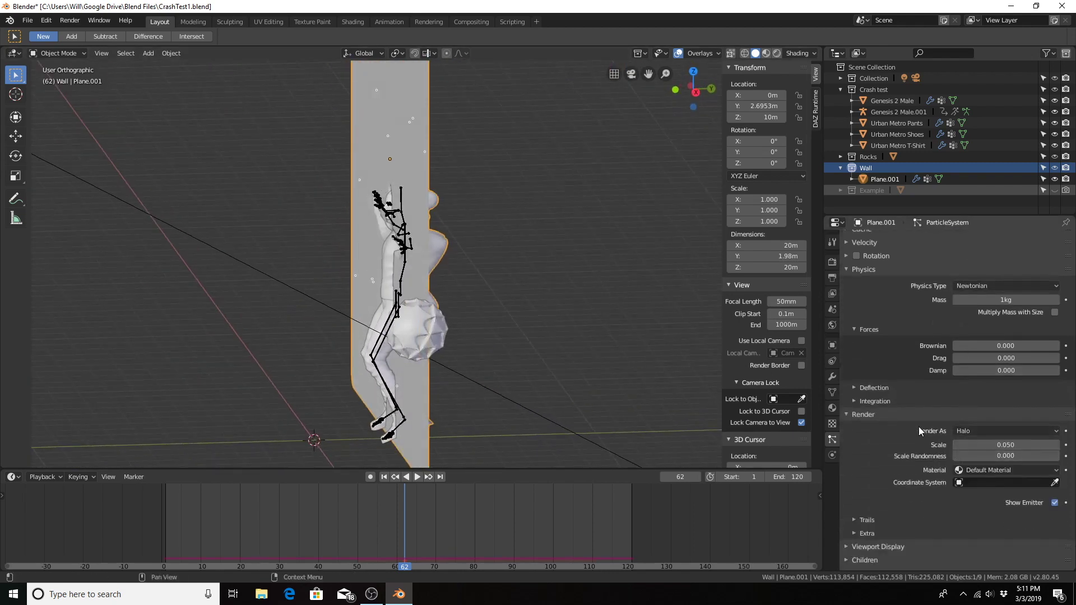
scroll(899, 498, down, 2)
scroll(899, 498, down, 1)
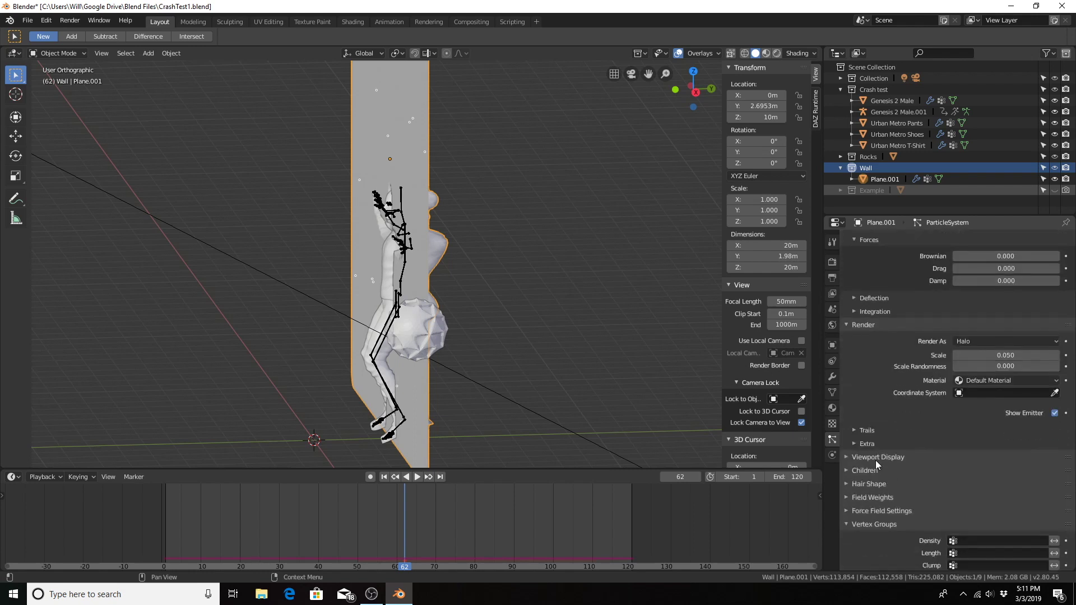
scroll(912, 460, down, 2)
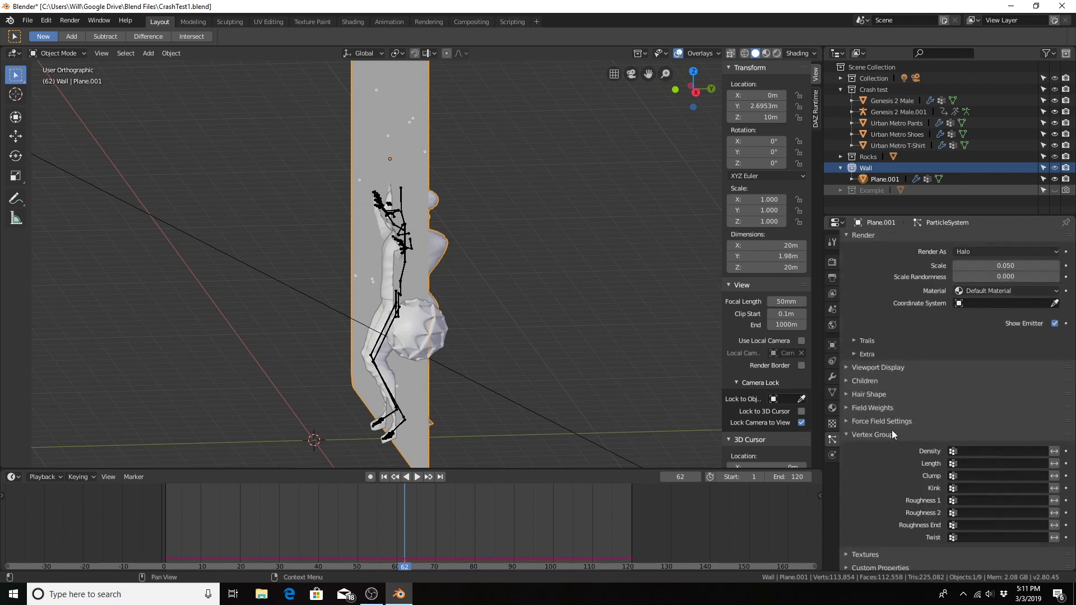
click(973, 455)
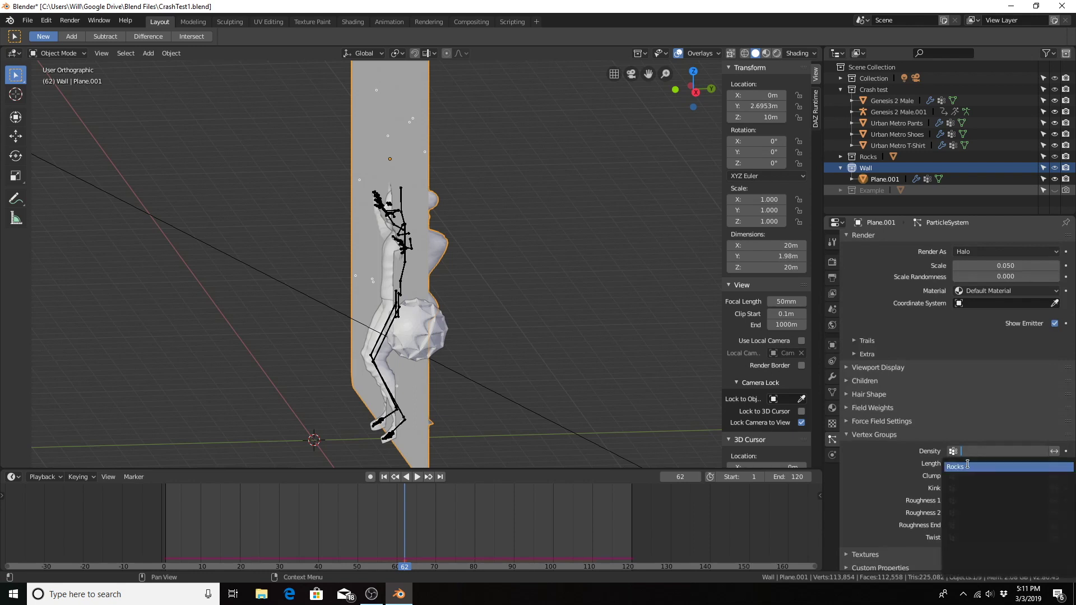
click(969, 465)
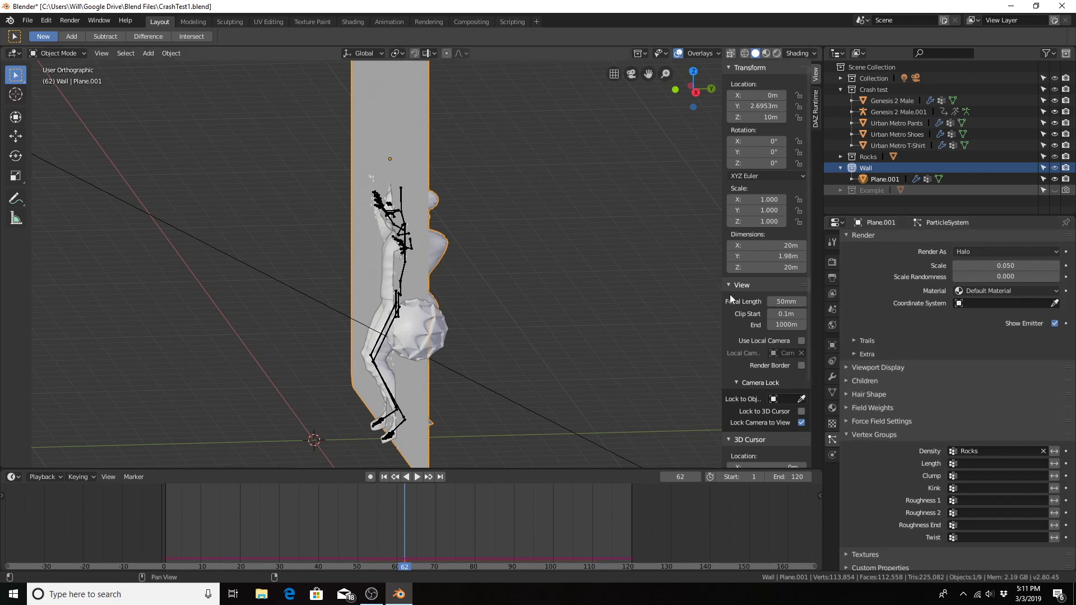
middle_drag(591, 279, 596, 273)
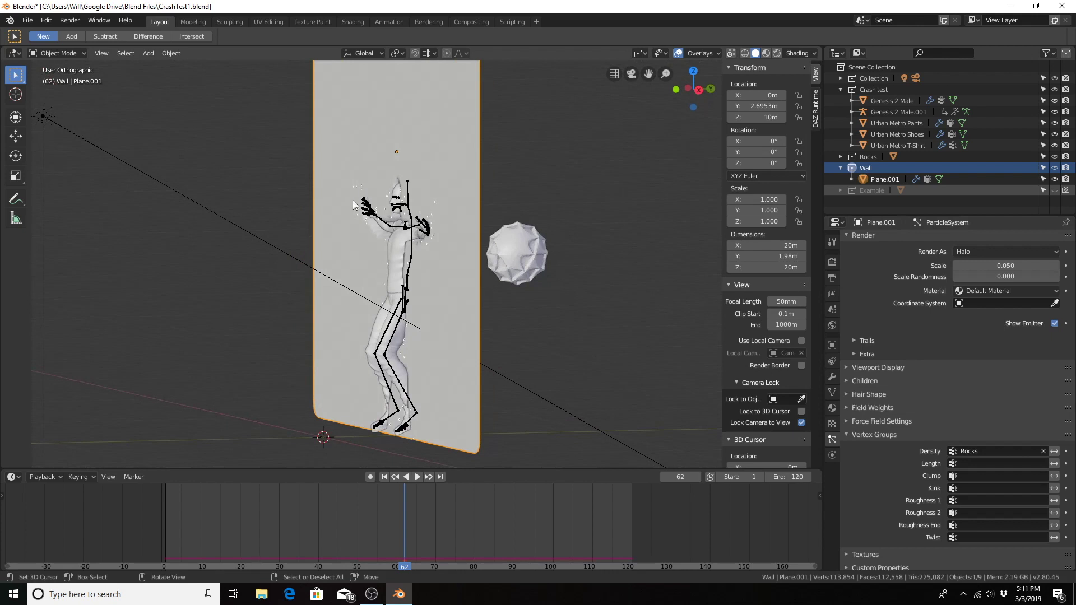
mouse_move(372, 194)
middle_down()
mouse_move(424, 214)
mouse_move(434, 251)
middle_up()
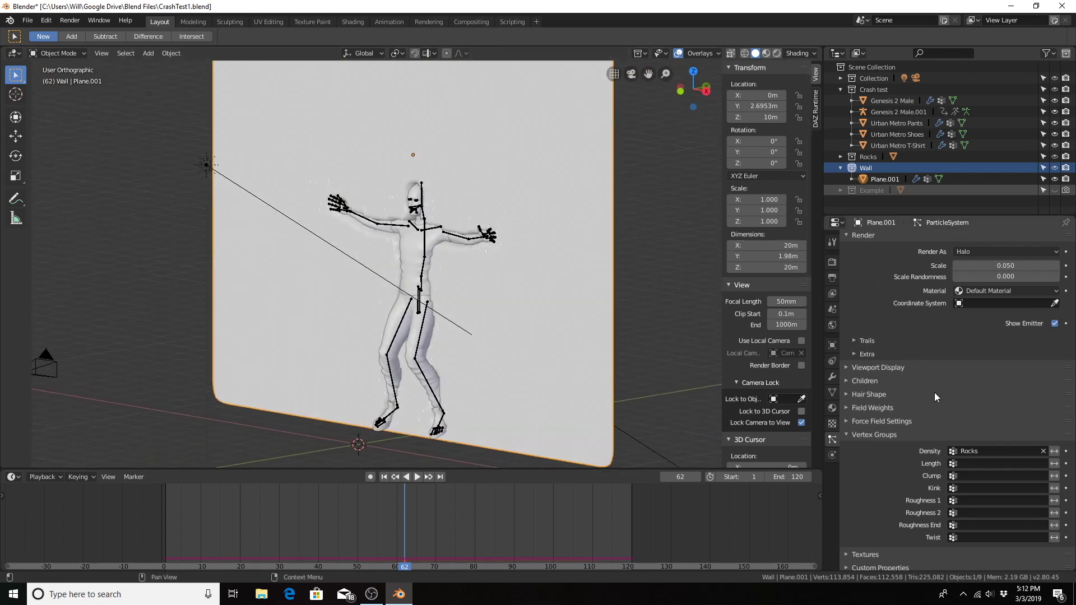
scroll(964, 420, up, 2)
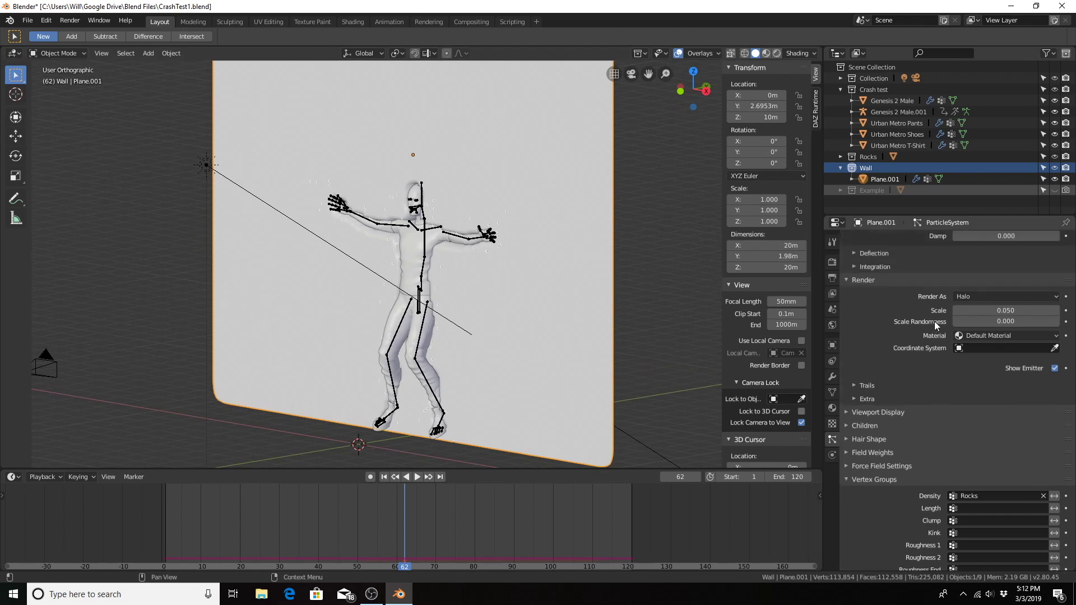
- Set the wall particles to Render As Object with Icosphere as the Instance Object
click(1001, 297)
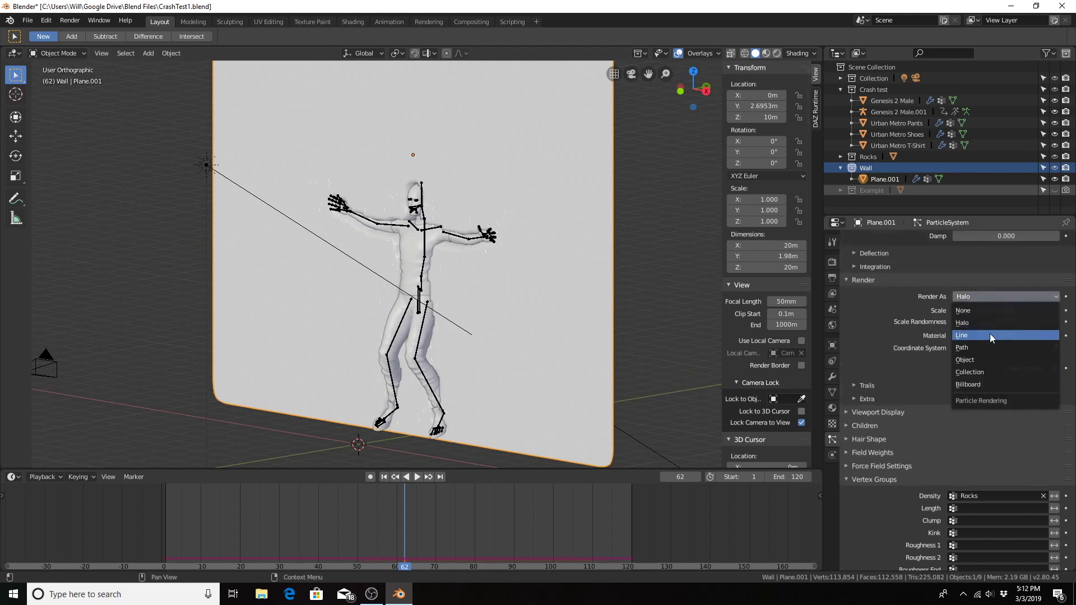
click(990, 359)
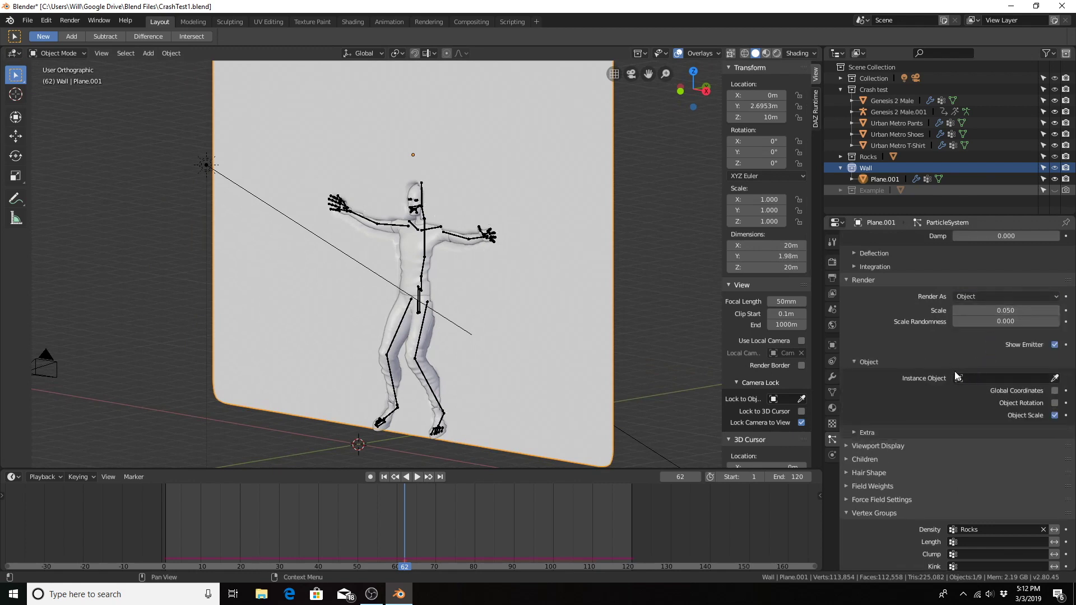
click(971, 377)
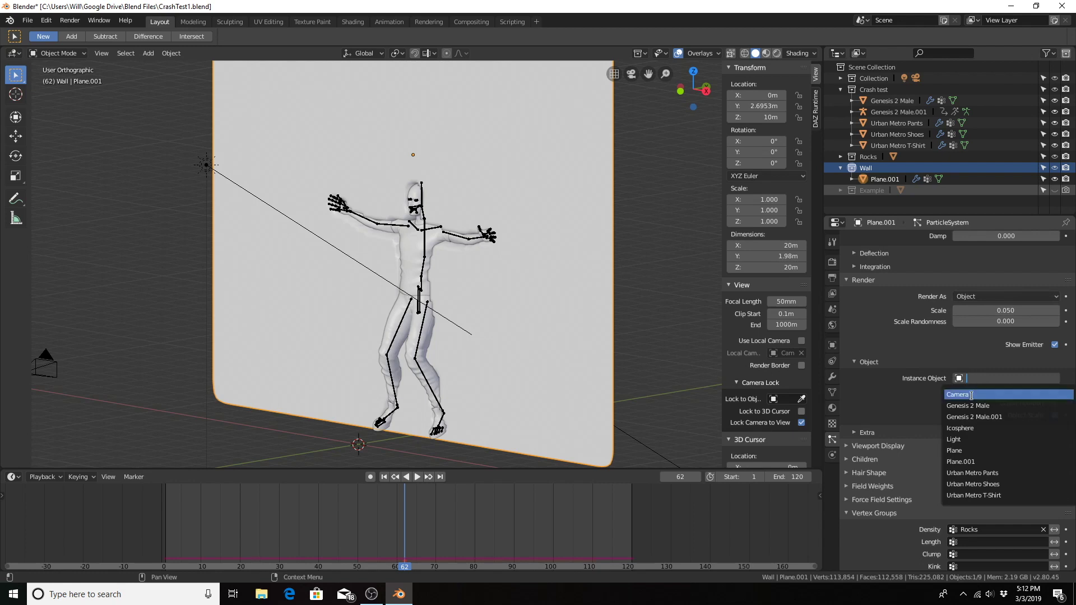
click(973, 429)
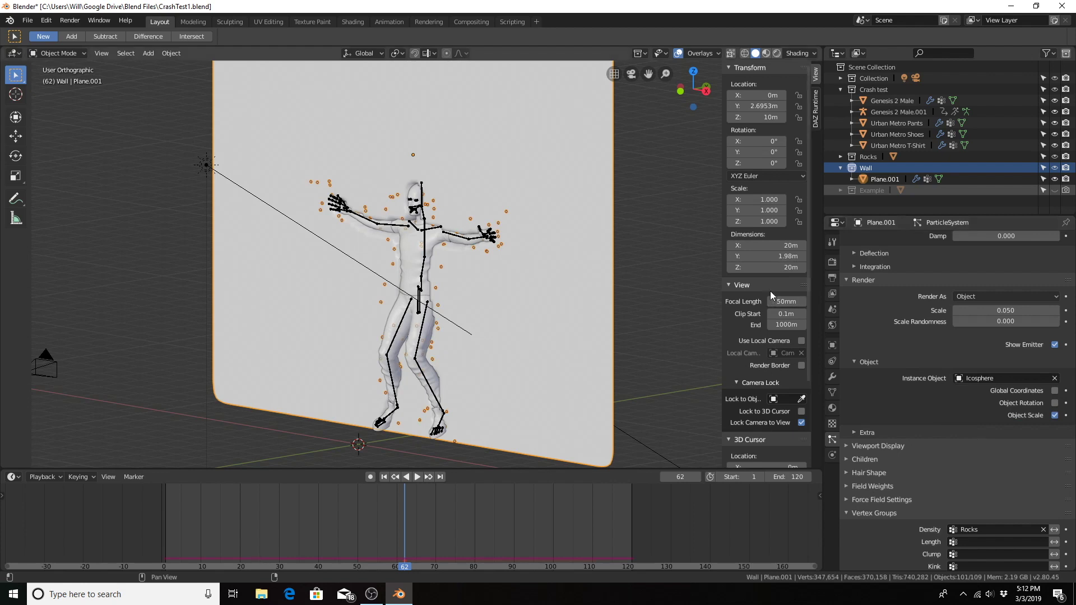
scroll(494, 239, up, 2)
scroll(492, 236, up, 3)
- Give the Icosphere rock particles render scale 0.1 and scale randomness 0.75
middle_drag(491, 232, 540, 228)
scroll(583, 225, down, 1)
scroll(579, 220, down, 3)
scroll(519, 232, down, 2)
scroll(518, 237, down, 2)
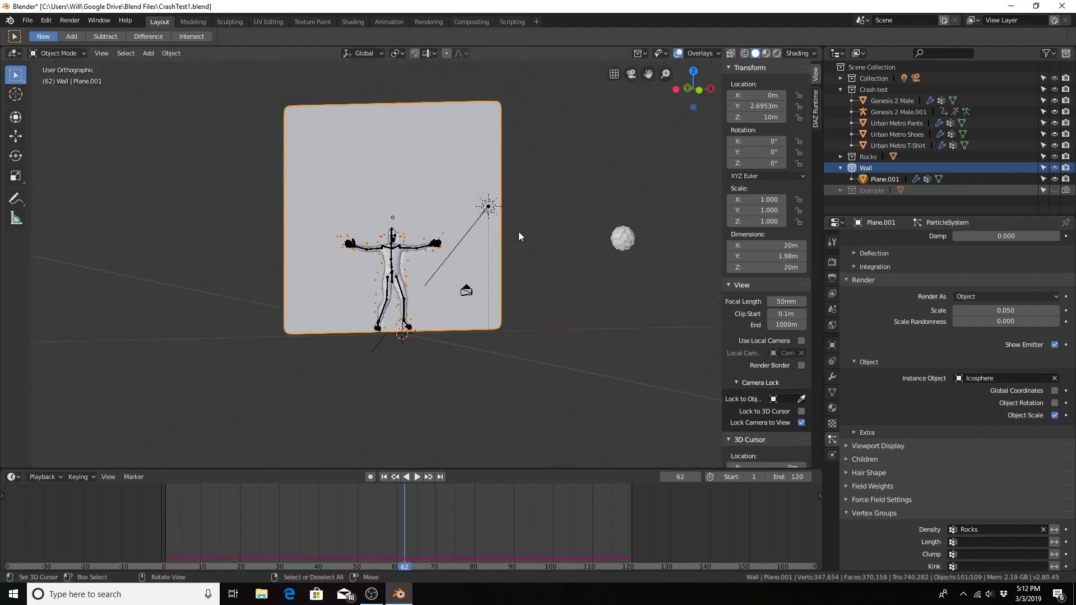
scroll(580, 278, down, 1)
middle_drag(622, 229, 525, 287)
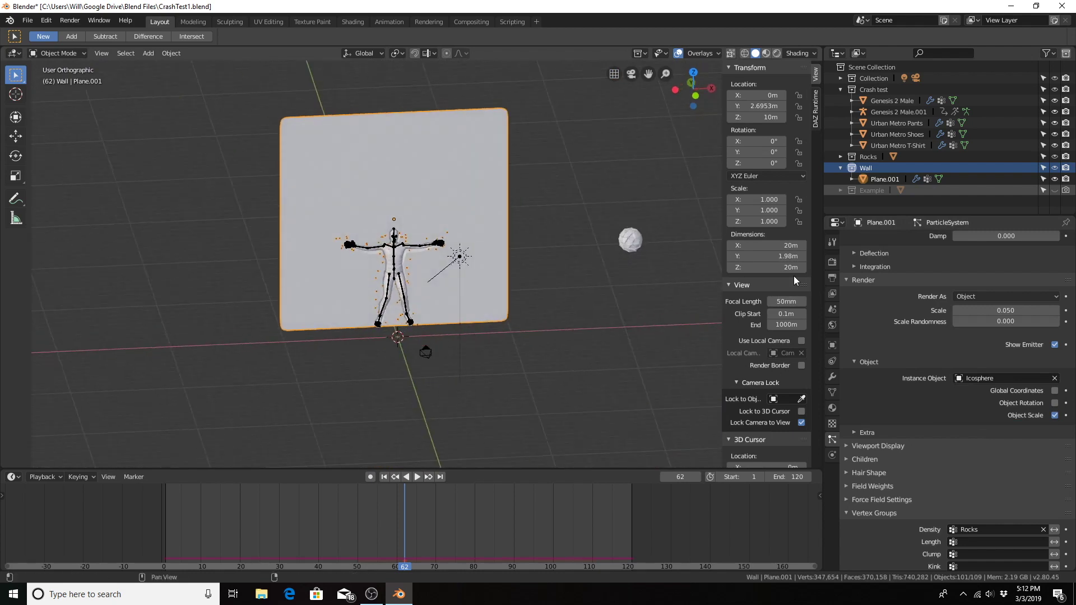
middle_drag(606, 280, 513, 257)
scroll(419, 235, up, 3)
scroll(420, 236, up, 3)
scroll(414, 232, up, 2)
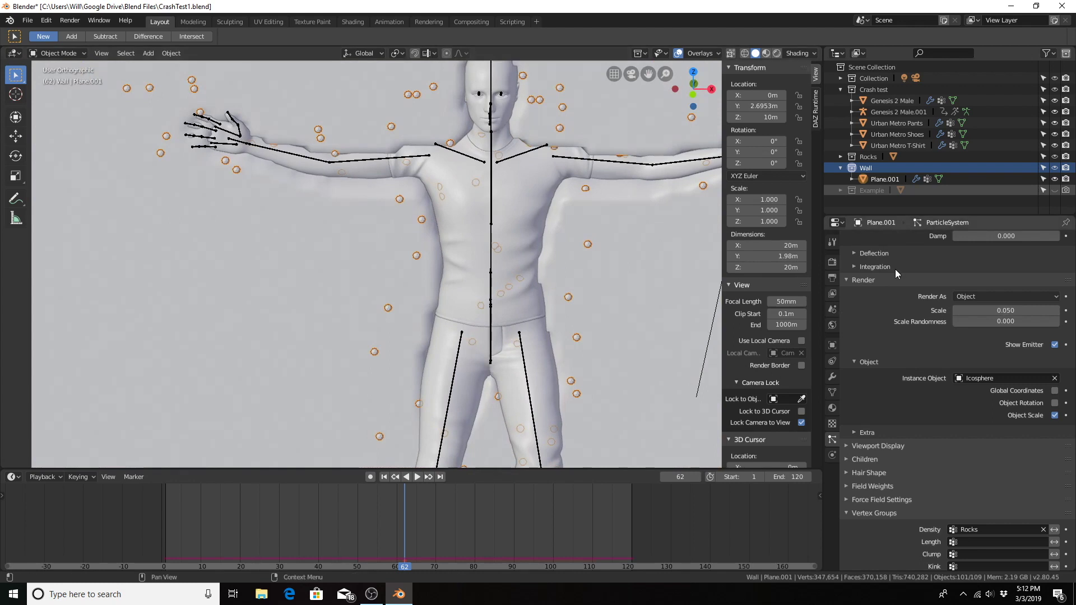
click(1005, 310)
text(.1)
key(Return)
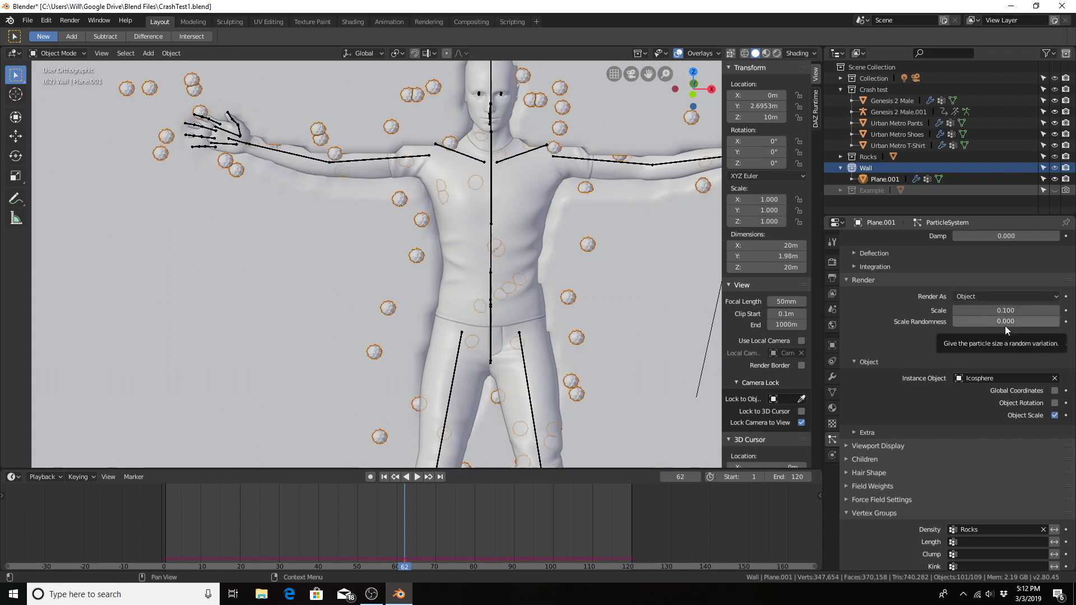
click(1003, 321)
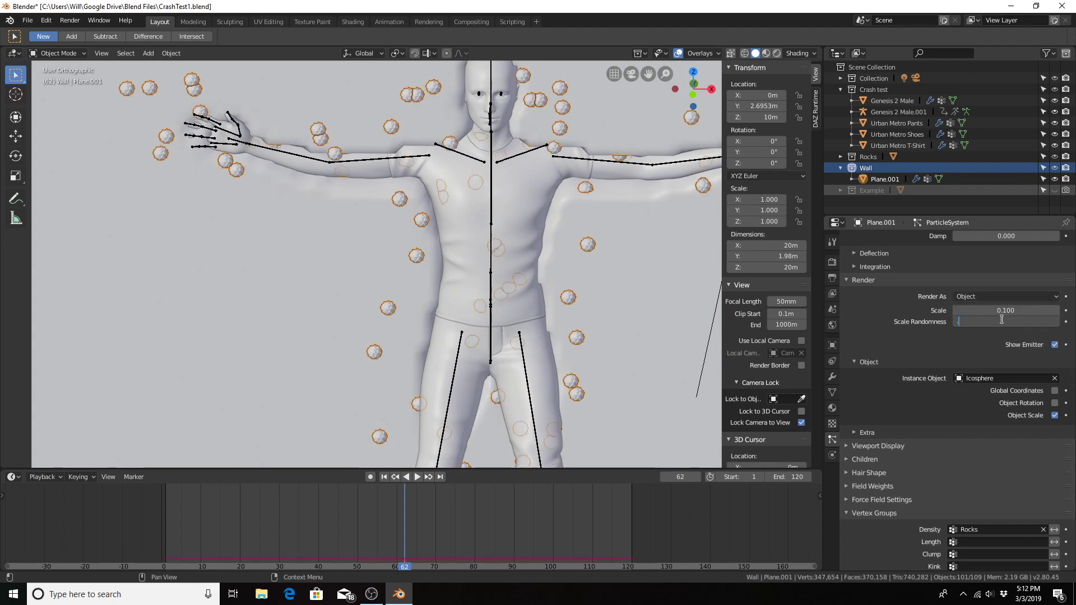
text(.75)
key(Return)
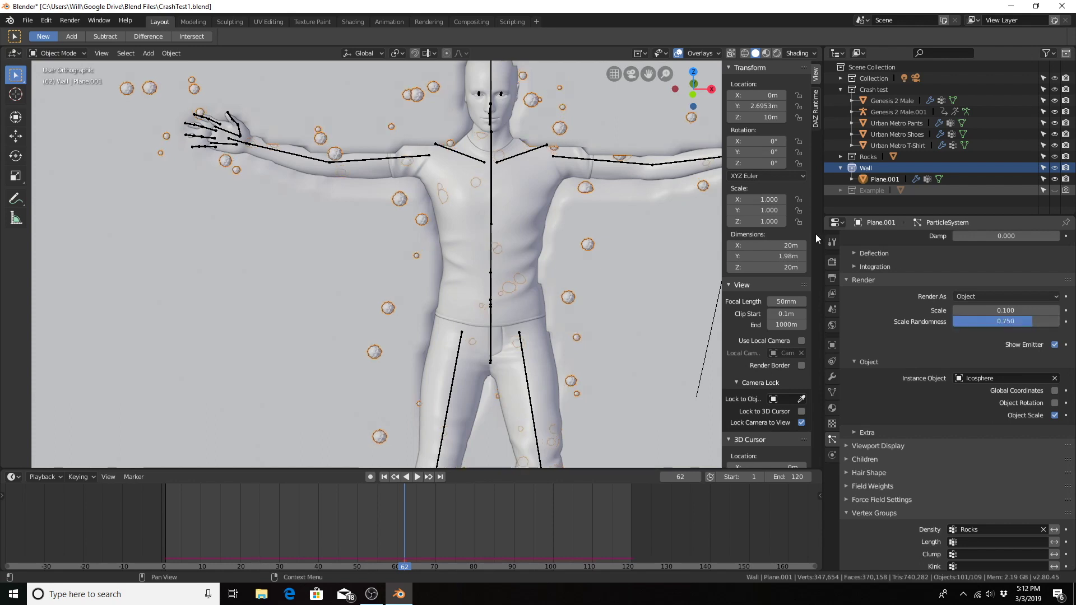
middle_drag(511, 223, 477, 197)
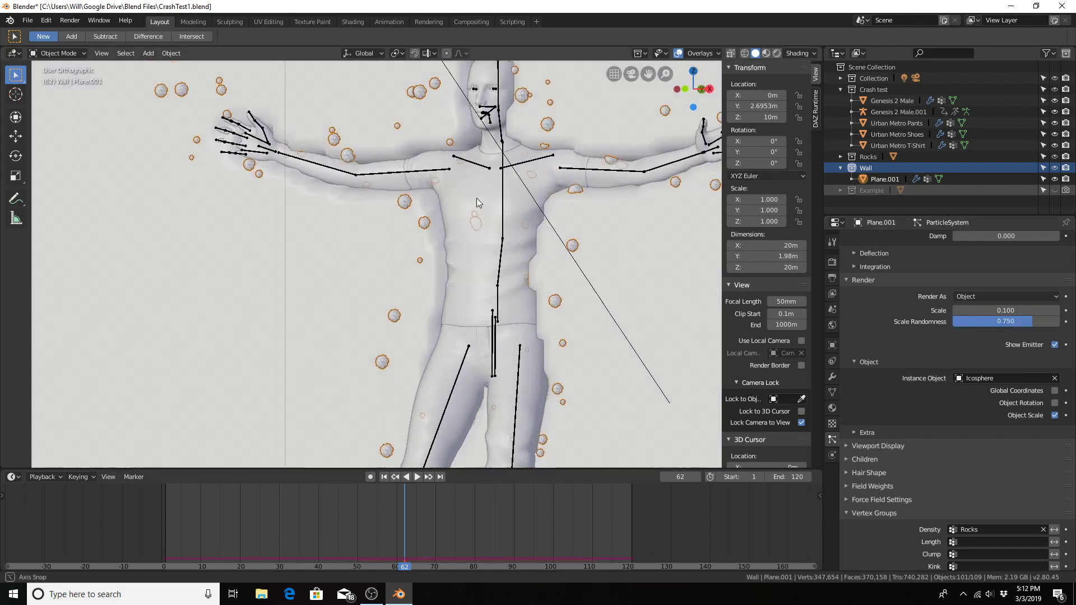
scroll(476, 197, down, 4)
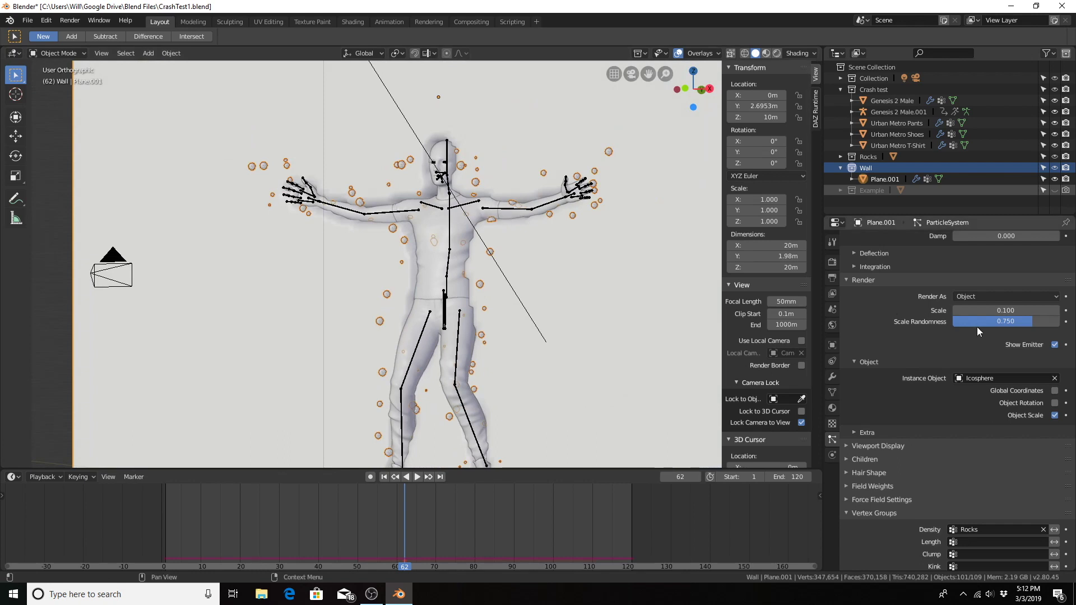
scroll(987, 343, down, 2)
scroll(986, 342, down, 1)
scroll(985, 342, up, 2)
scroll(986, 342, up, 2)
scroll(986, 342, up, 2)
scroll(987, 341, up, 1)
scroll(986, 342, up, 1)
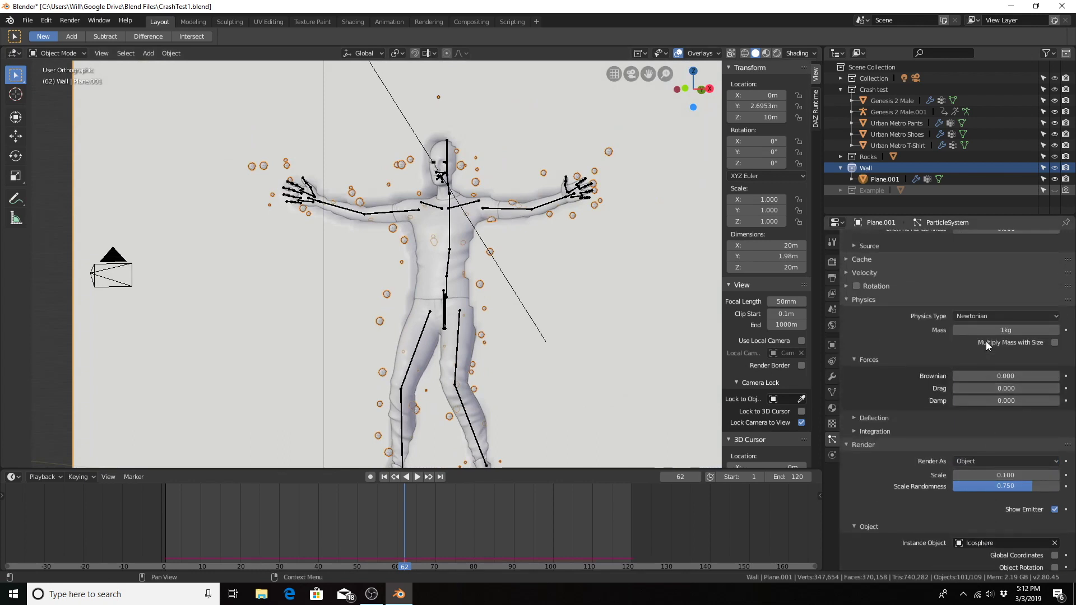
scroll(986, 341, up, 2)
scroll(986, 342, up, 2)
scroll(451, 258, down, 2)
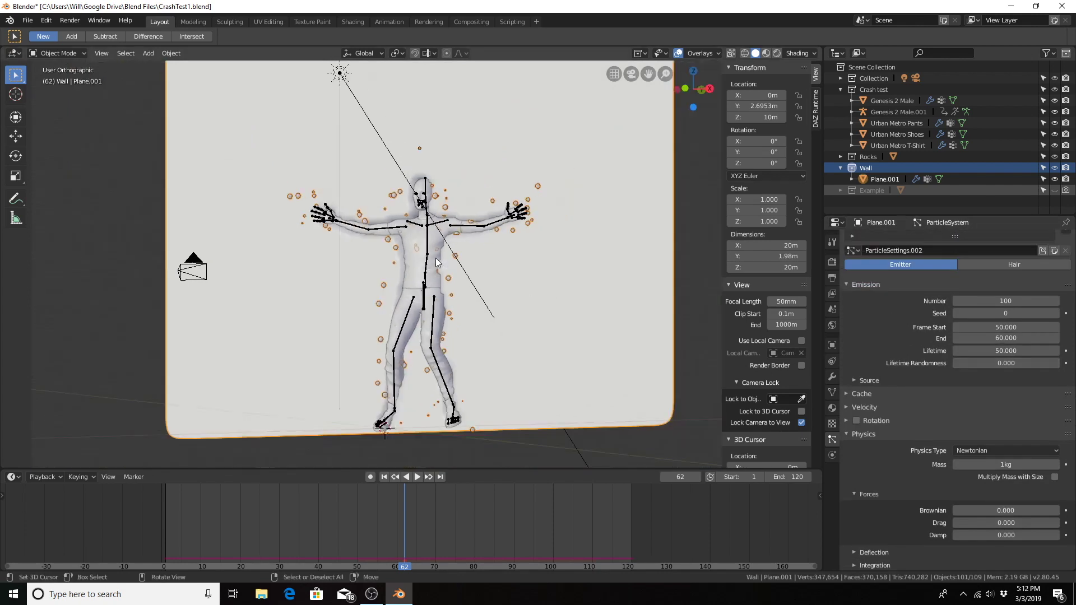
- Play the impact animation from an earlier frame and stop it near frame 124
middle_drag(452, 258, 444, 263)
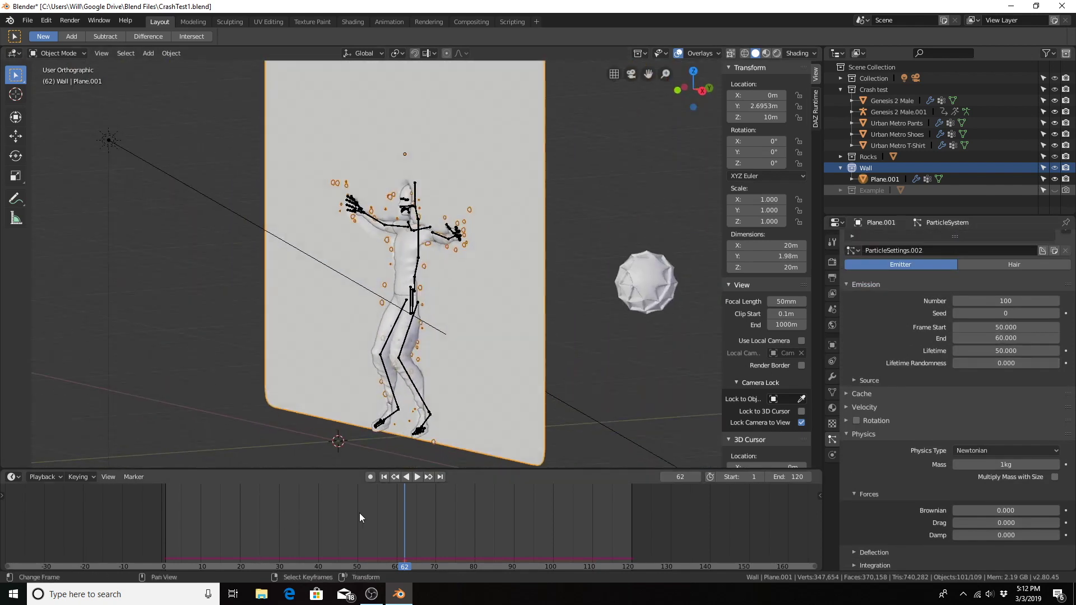
click(333, 512)
key(space)
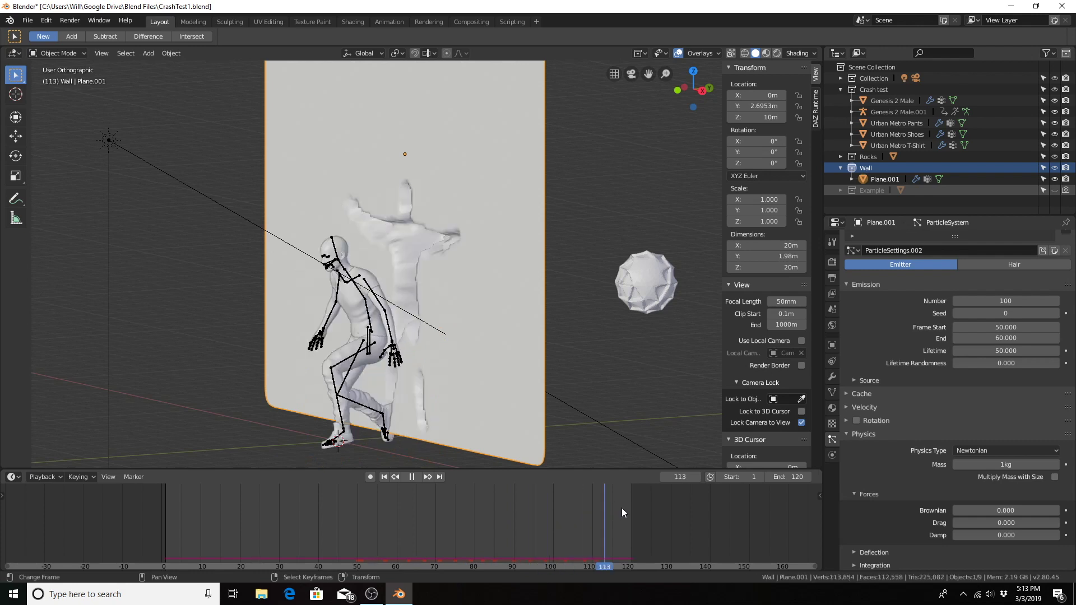
click(646, 505)
key(space)
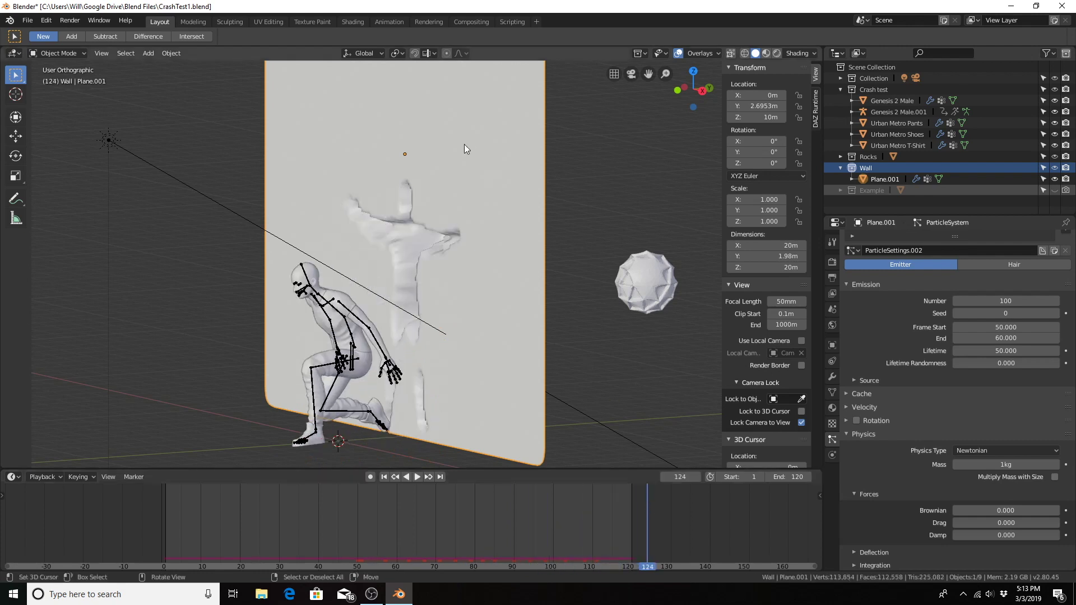